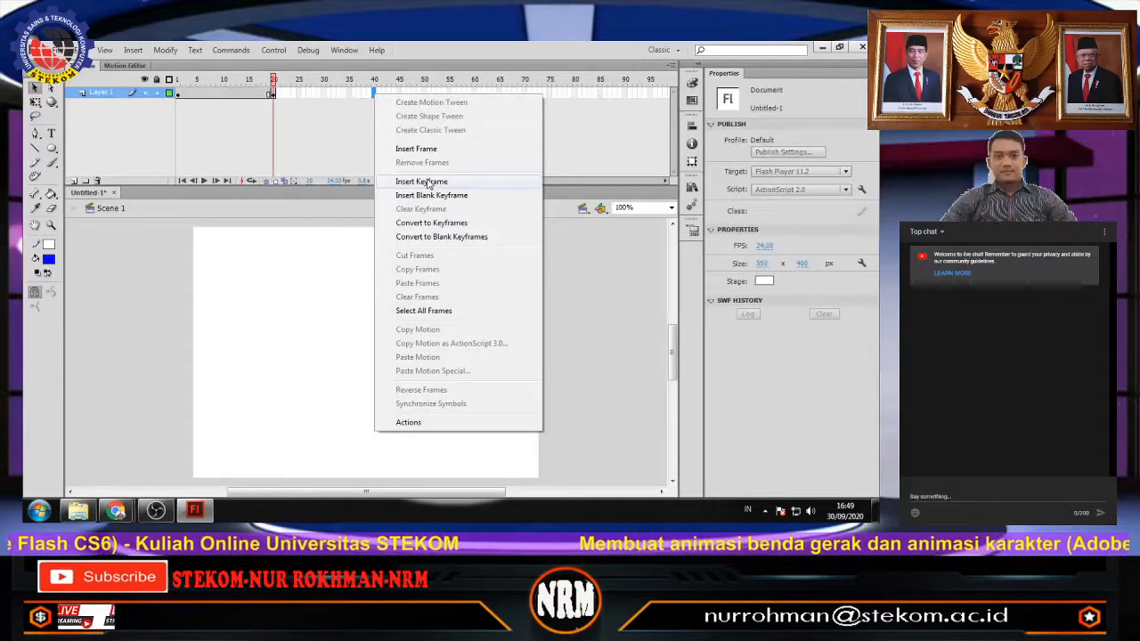
Insert a keyframe at frame 40 and move the blue circle straight down to about X 423, Y 273.
{"action": "left_click", "coordinate": [427, 182]}
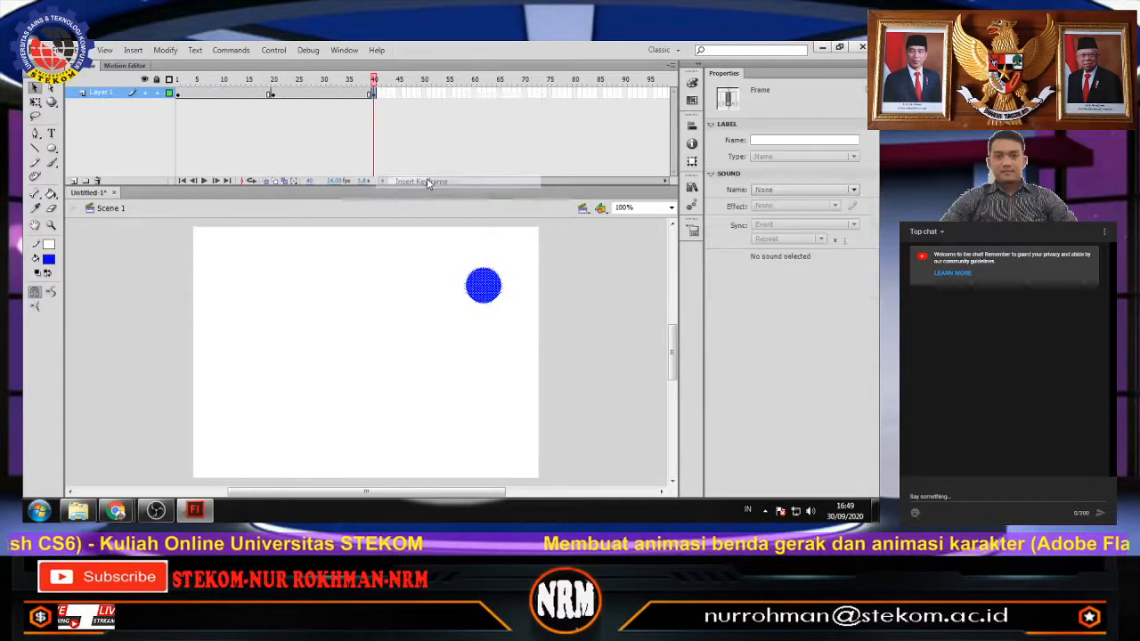
{"action": "left_click", "coordinate": [481, 289]}
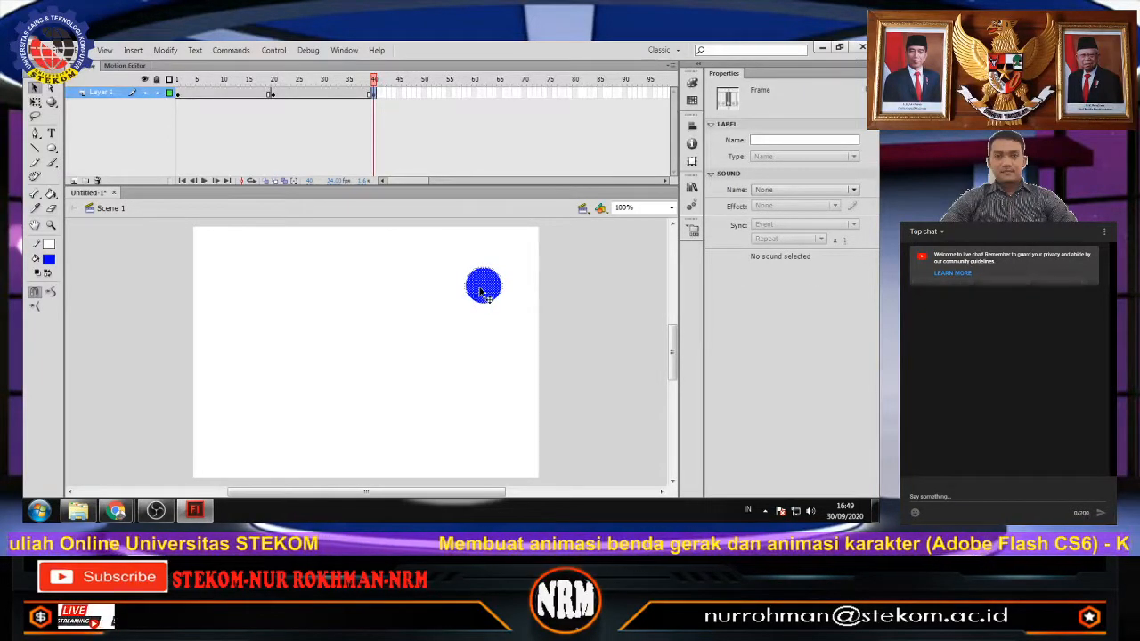
{"action": "left_click_drag", "start_coordinate": [481, 292], "coordinate": [484, 425]}
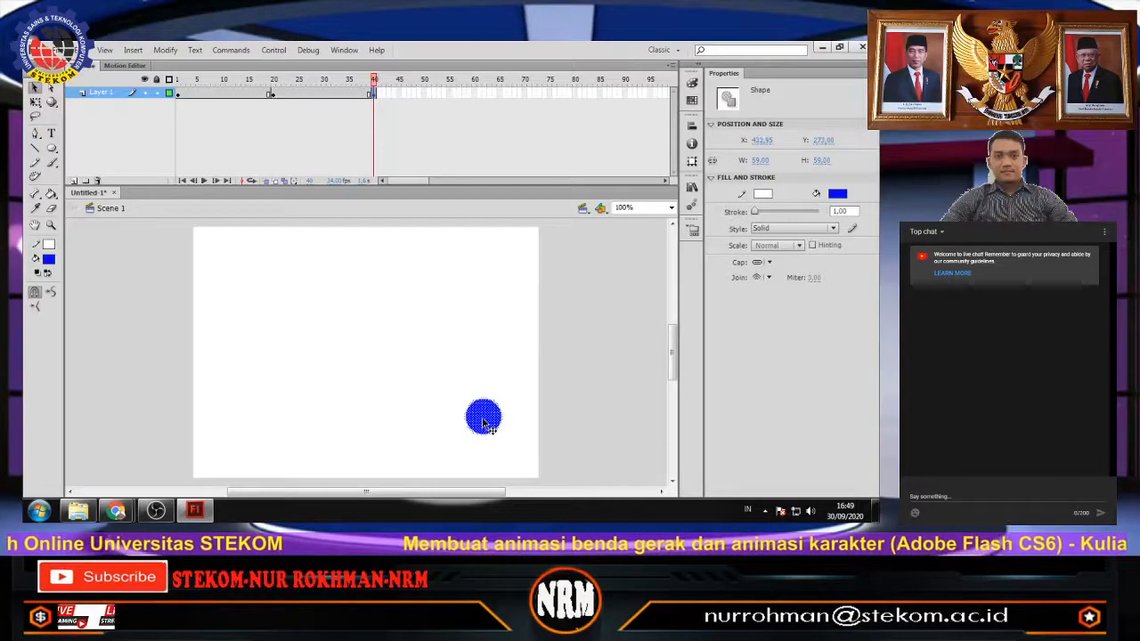
Insert a keyframe at frame 60 and move the blue circle across the stage to about X 55, Y 273.
{"action": "left_click", "coordinate": [475, 95]}
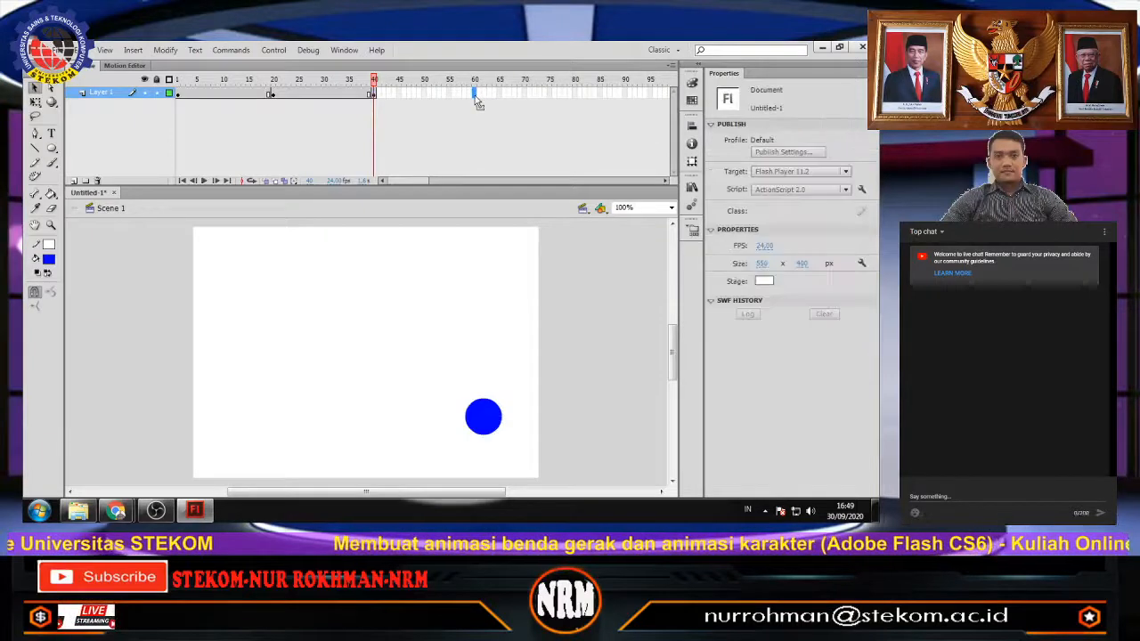
{"action": "right_click", "coordinate": [475, 96]}
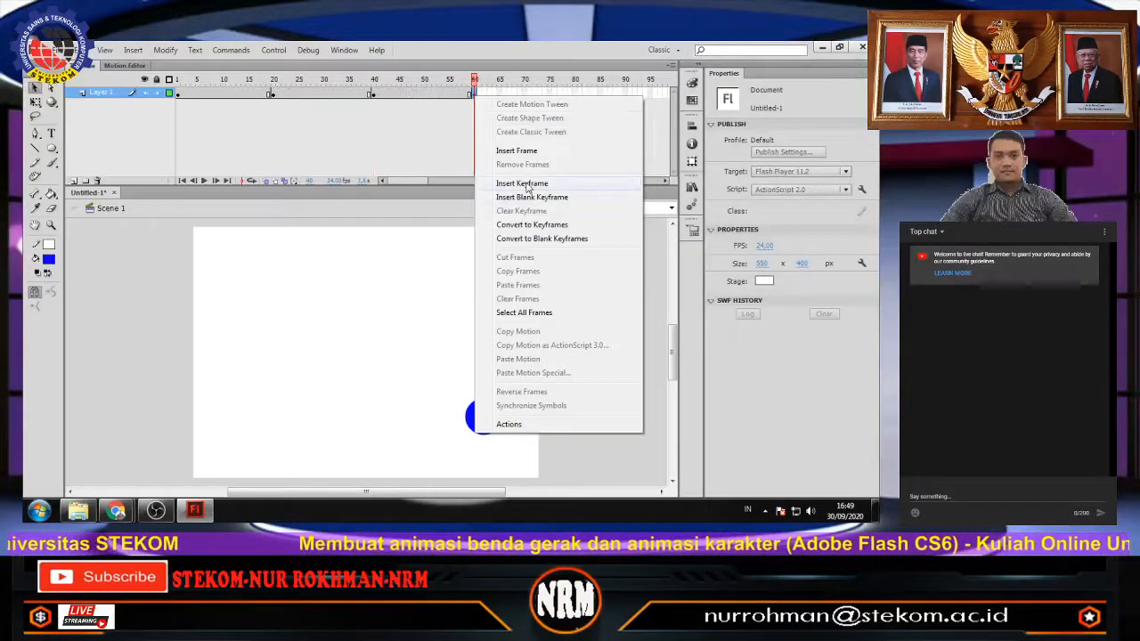
{"action": "left_click", "coordinate": [524, 183]}
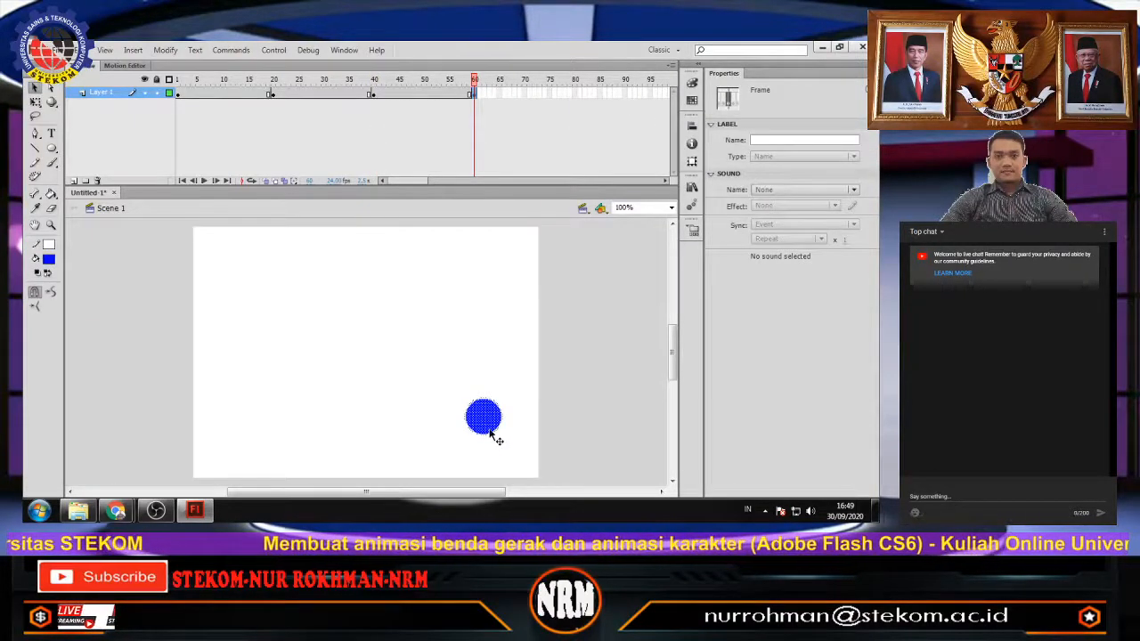
{"action": "left_click_drag", "start_coordinate": [482, 421], "coordinate": [247, 413]}
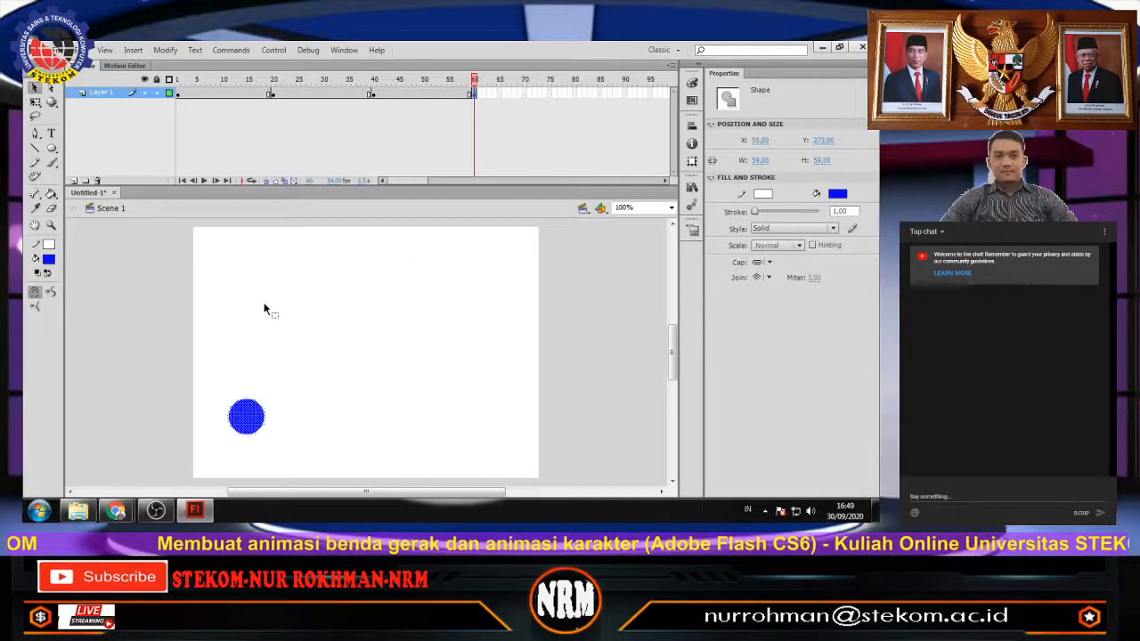
Copy the frame 1 keyframe of Layer 1 and paste it at frame 80.
{"action": "left_click", "coordinate": [576, 93]}
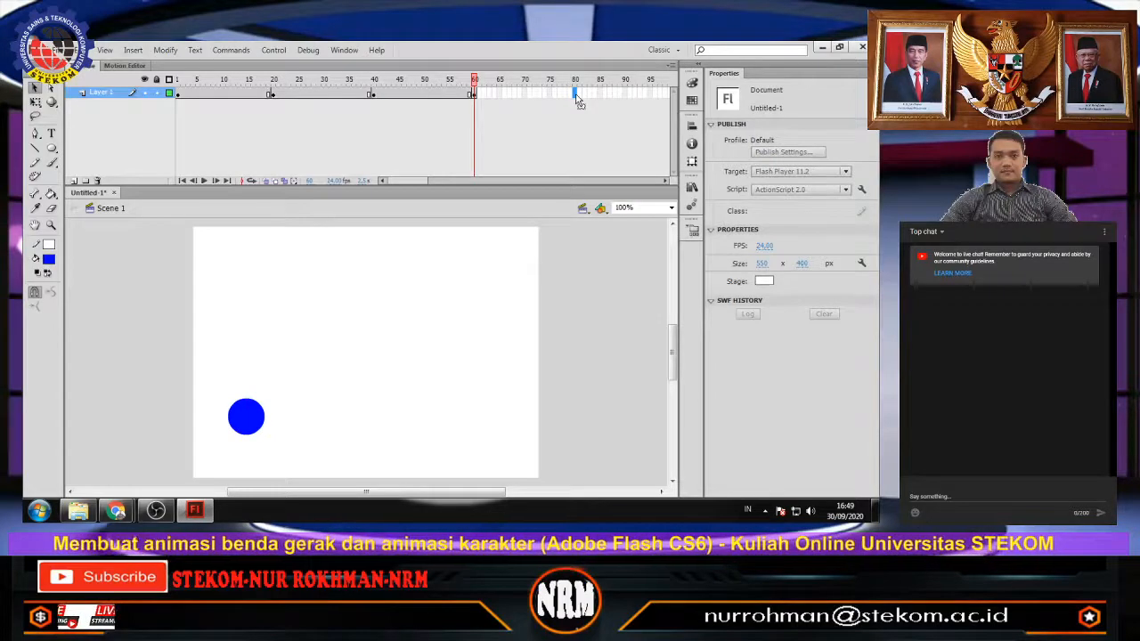
{"action": "left_click", "coordinate": [179, 95]}
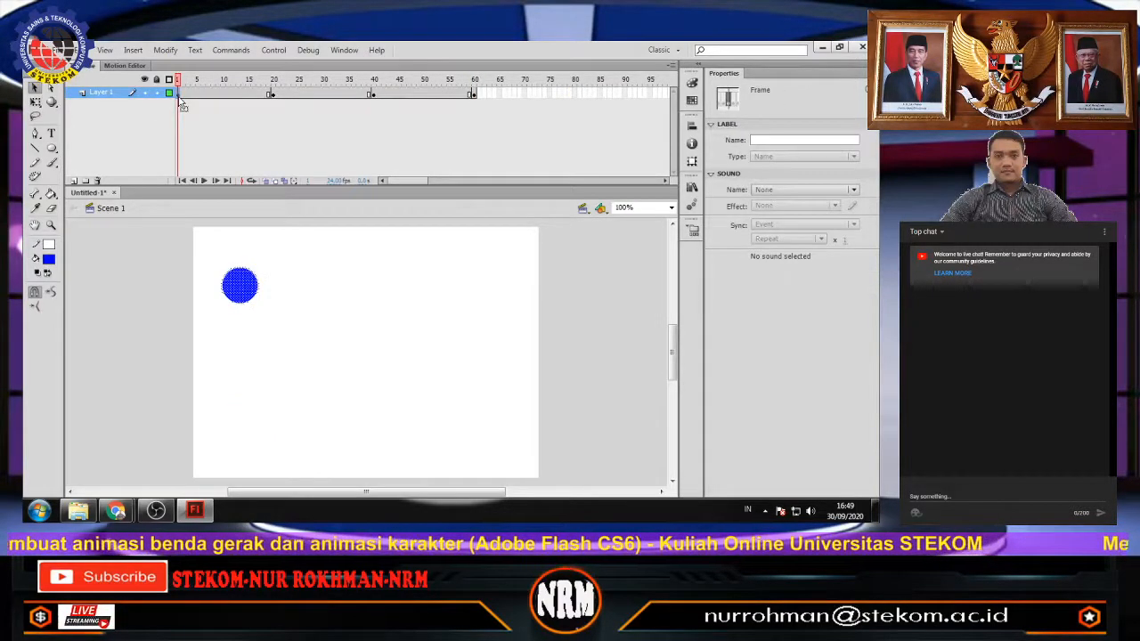
{"action": "right_click", "coordinate": [181, 95]}
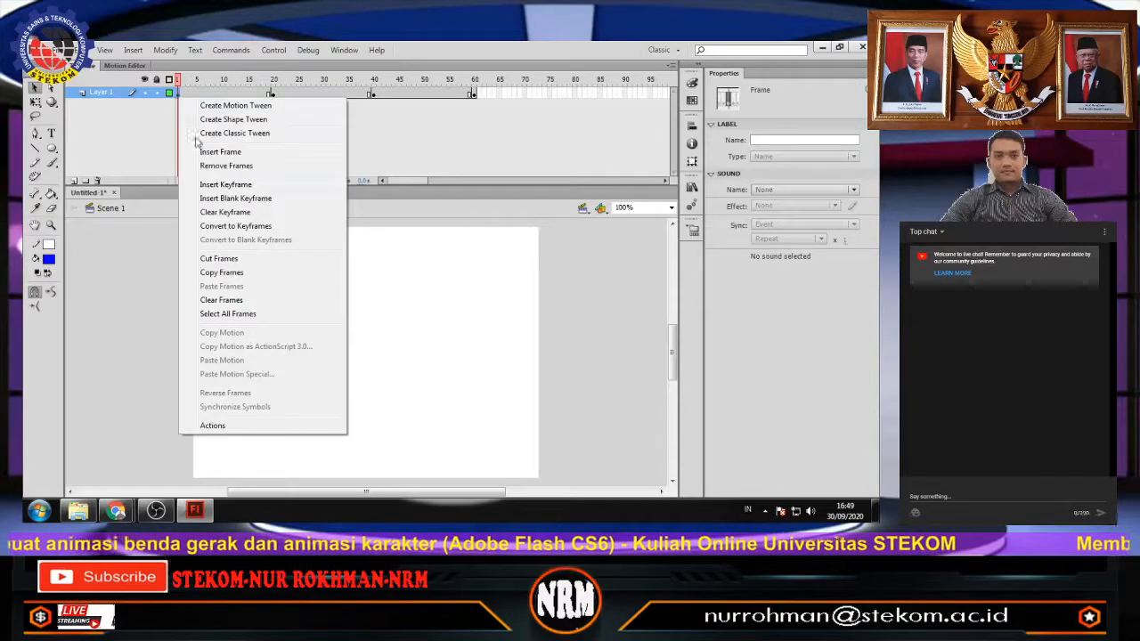
{"action": "left_click", "coordinate": [222, 273]}
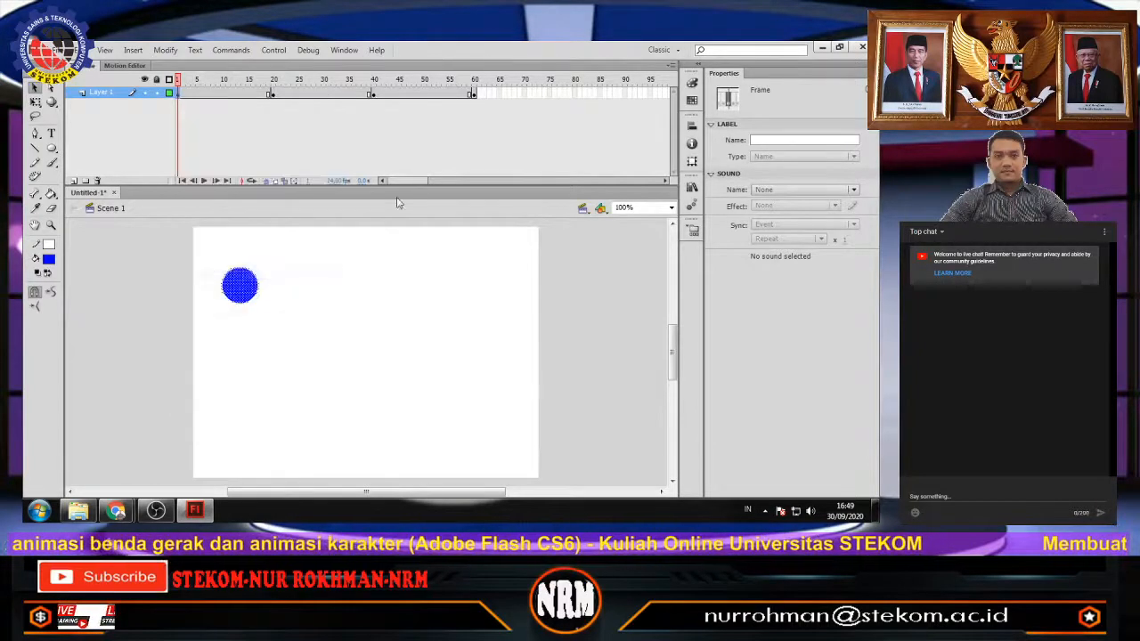
{"action": "left_click", "coordinate": [577, 94]}
{"action": "right_click", "coordinate": [576, 94]}
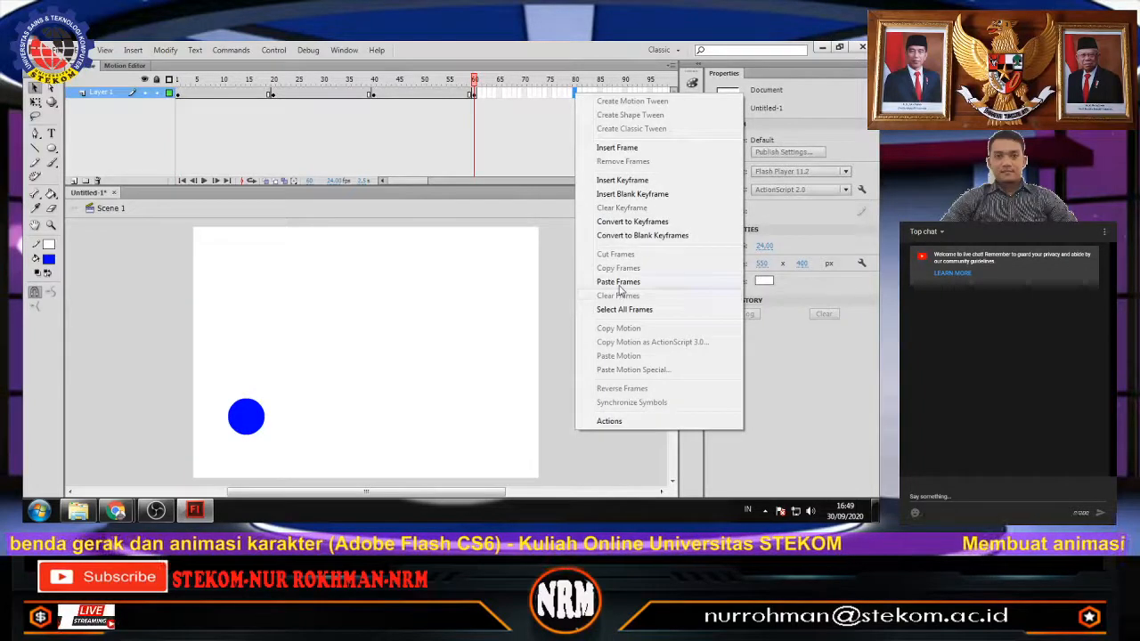
{"action": "left_click", "coordinate": [621, 285]}
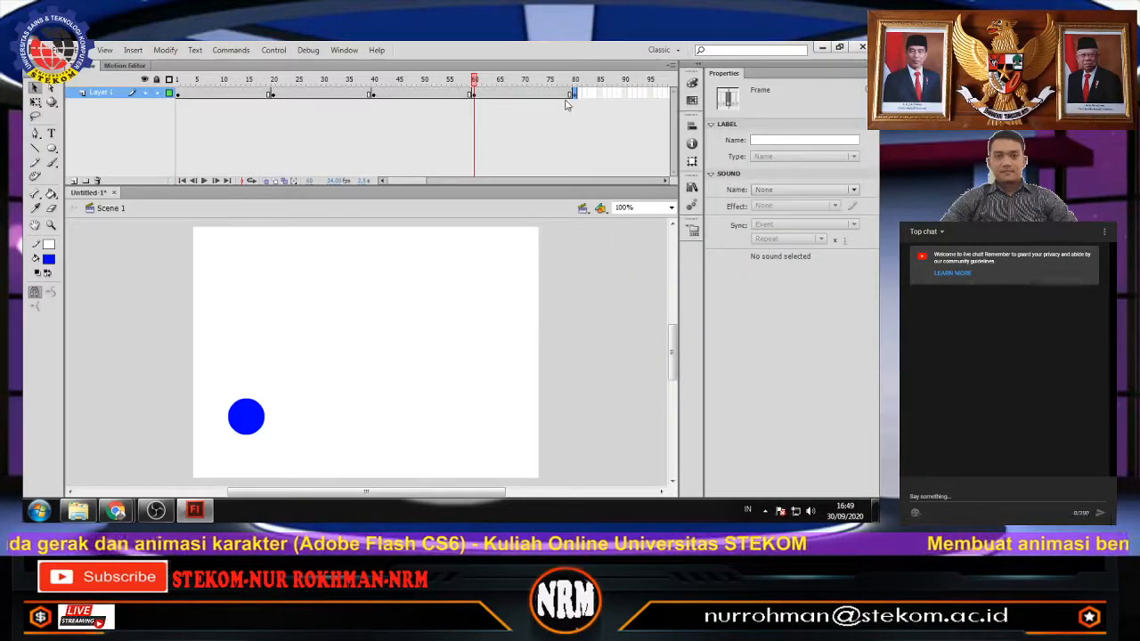
Return the playhead to frame 1 and set the document's frame rate to 13 FPS.
{"action": "left_click_drag", "start_coordinate": [475, 81], "coordinate": [152, 145]}
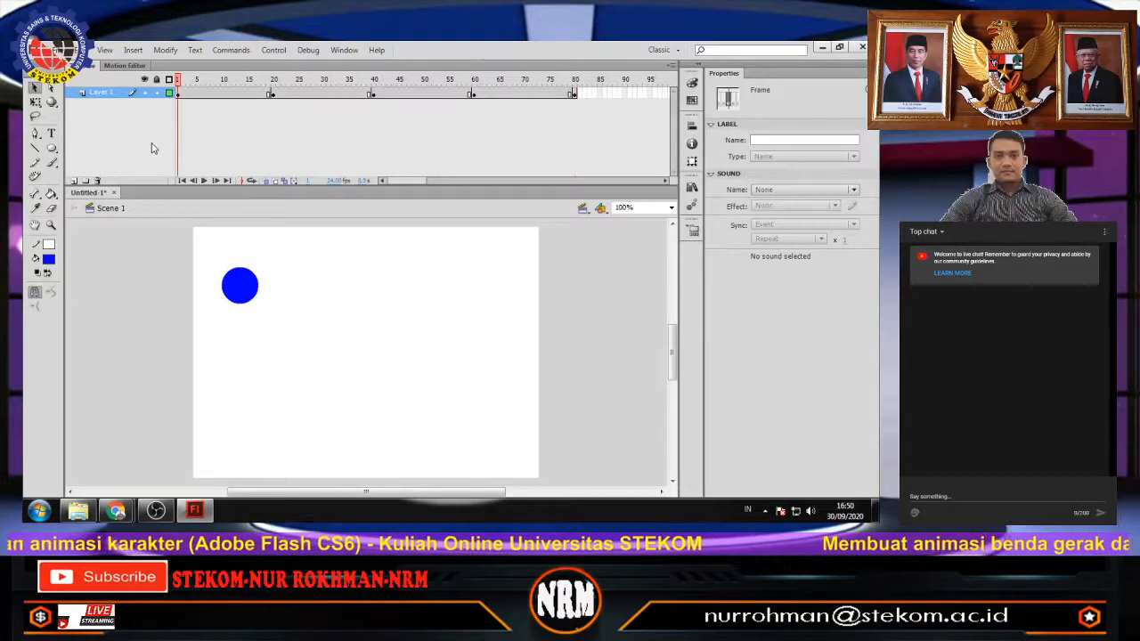
{"action": "left_click", "coordinate": [427, 244]}
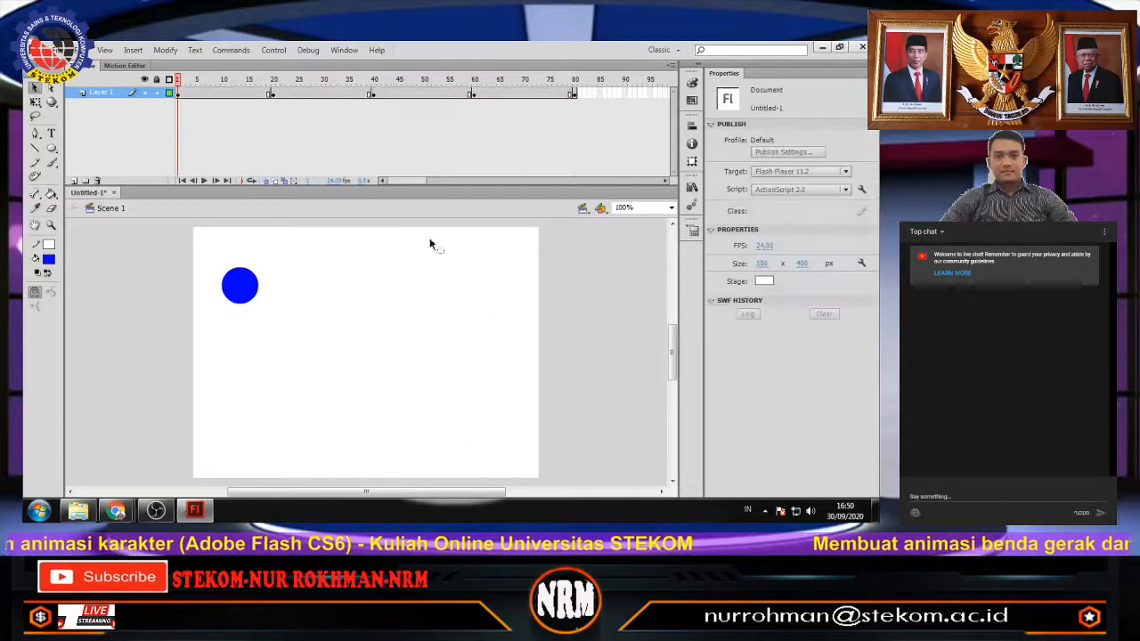
{"action": "left_click", "coordinate": [764, 247]}
{"action": "left_click_drag", "start_coordinate": [777, 249], "coordinate": [638, 240]}
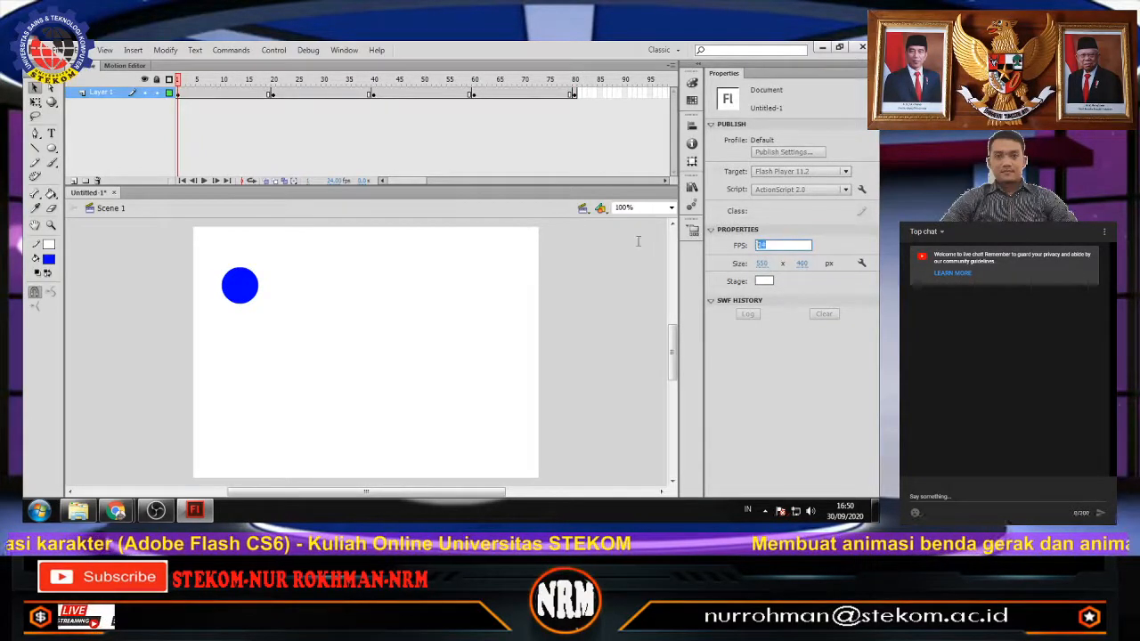
{"action": "type", "text": "12"}
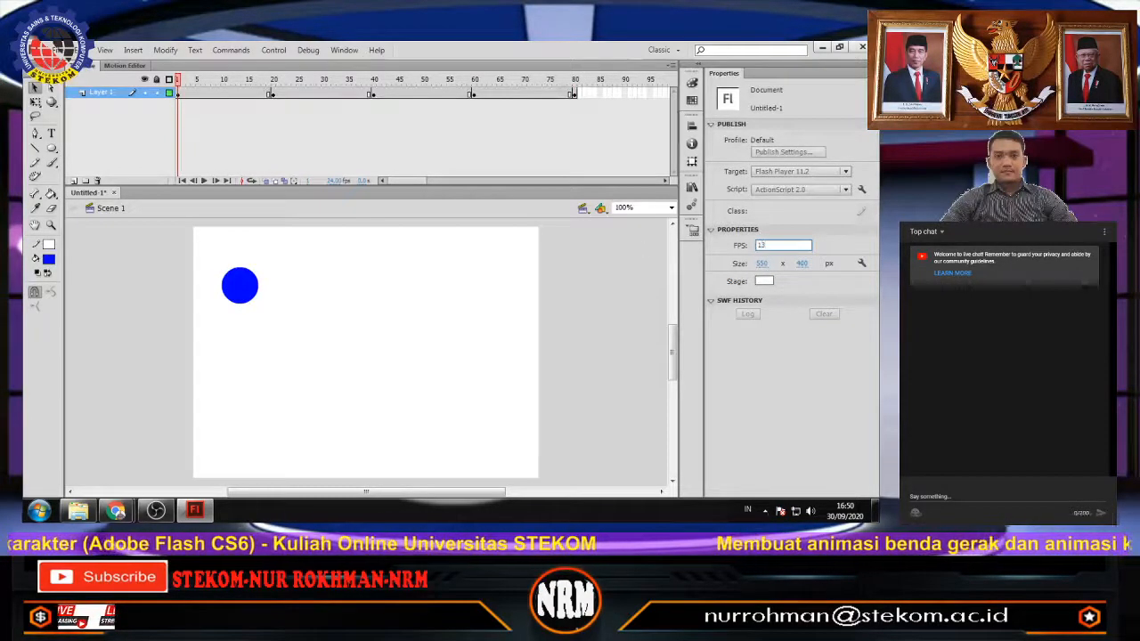
{"action": "key", "text": "Return"}
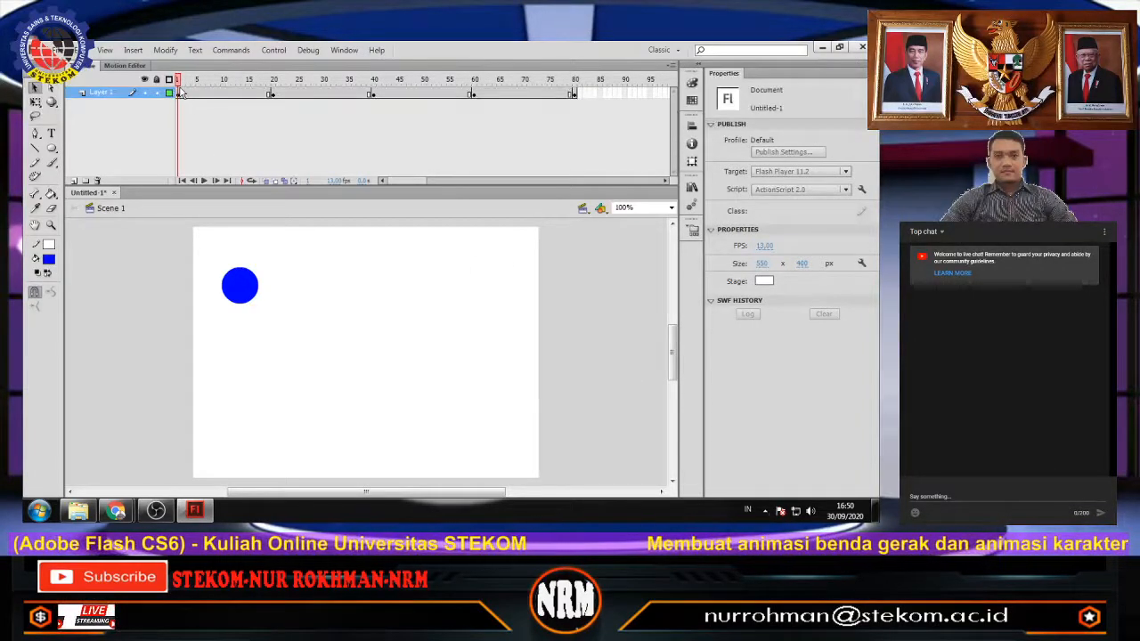
Try to create a motion tween across frames 1 to 80 of Layer 1, accepting conversion of the circle to a symbol.
{"action": "left_click_drag", "start_coordinate": [178, 94], "coordinate": [578, 108]}
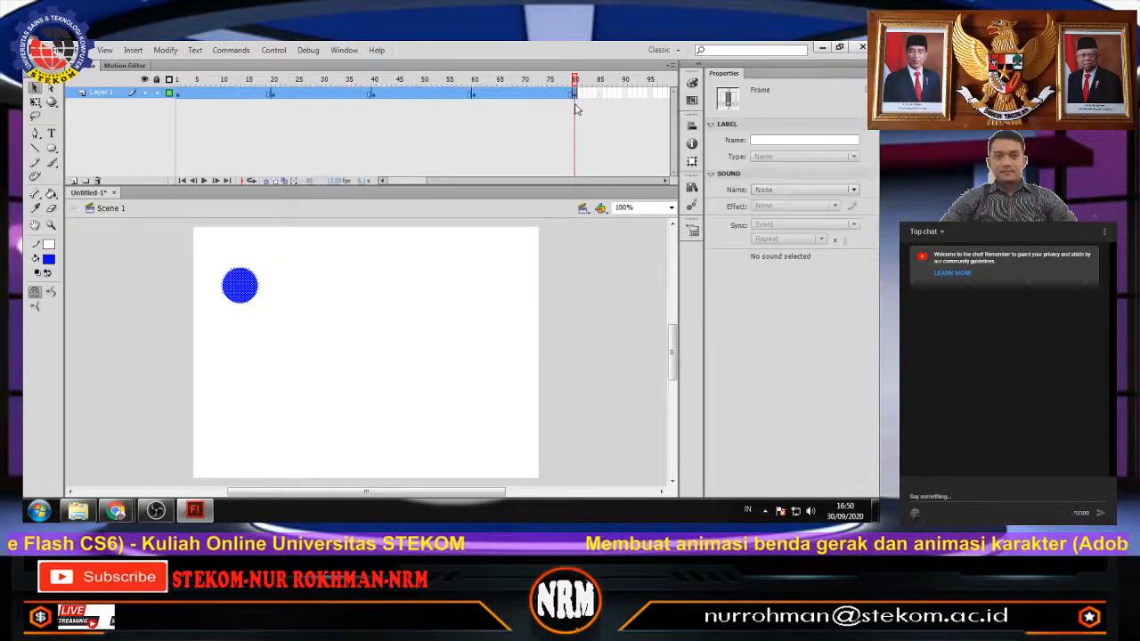
{"action": "right_click", "coordinate": [404, 95]}
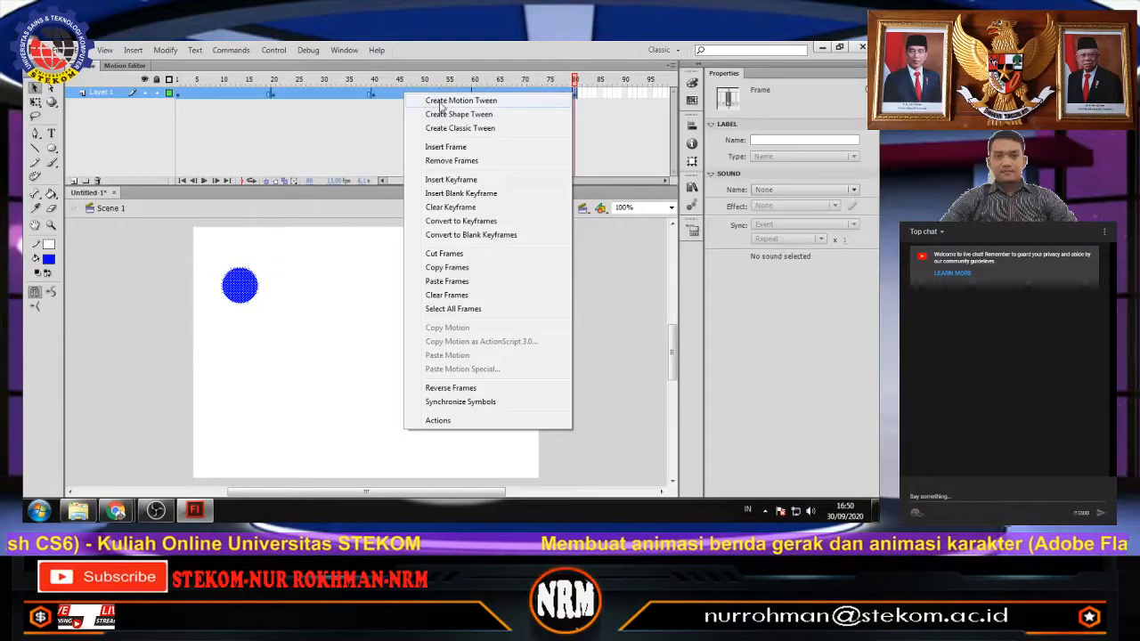
{"action": "left_click", "coordinate": [443, 102]}
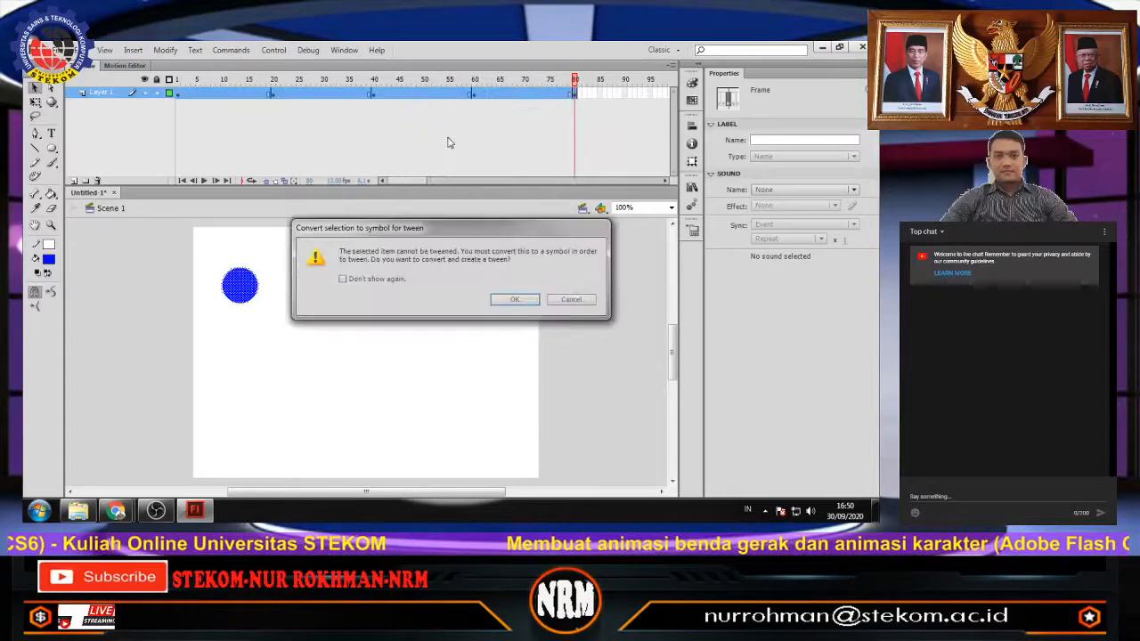
{"action": "left_click", "coordinate": [512, 301]}
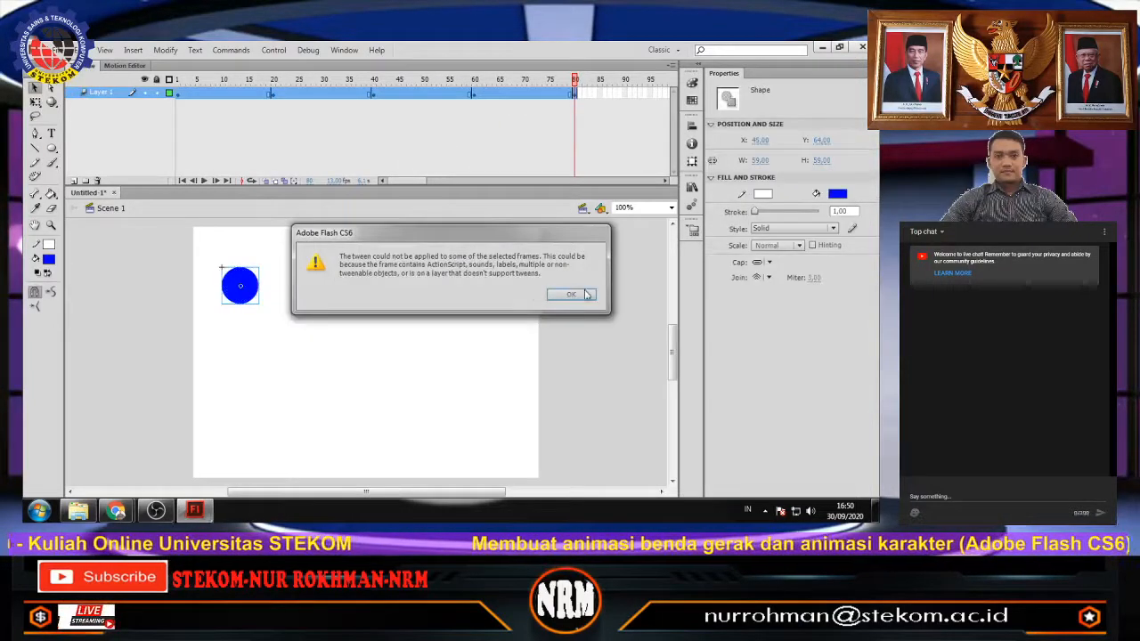
{"action": "left_click", "coordinate": [571, 294]}
{"action": "right_click", "coordinate": [325, 96]}
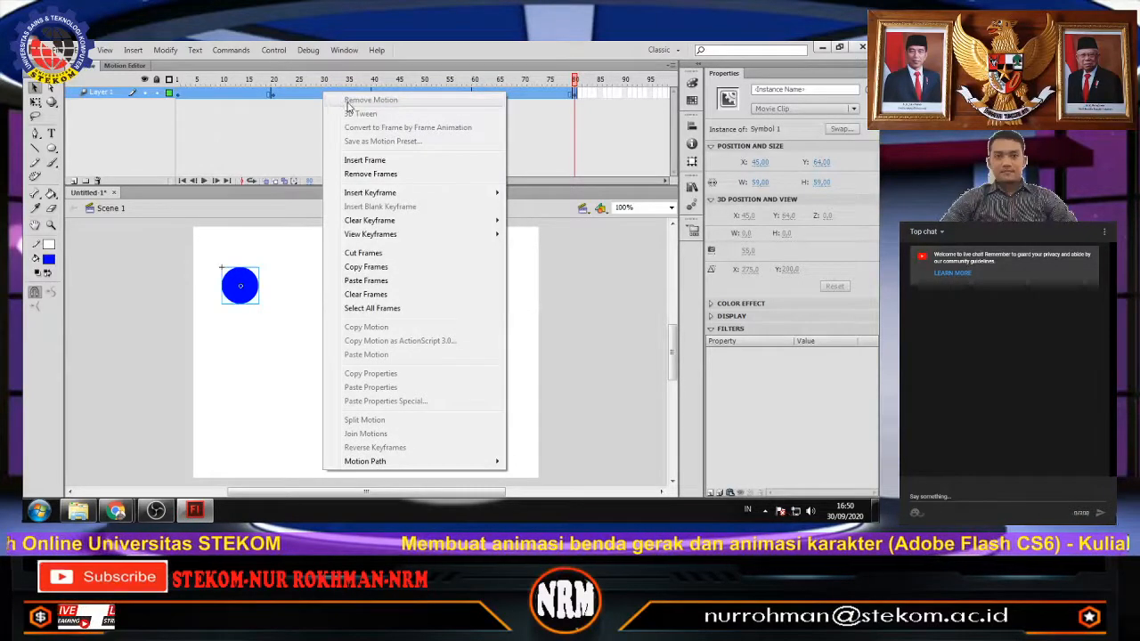
{"action": "left_click", "coordinate": [273, 238]}
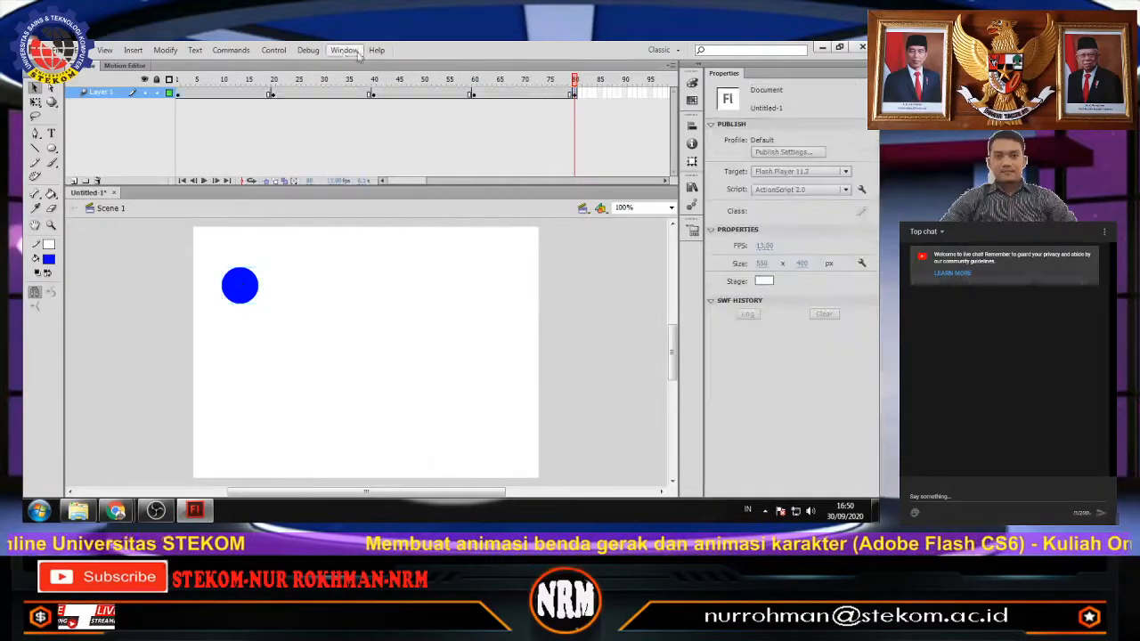
Test the movie to preview the circle's animation and close the preview.
{"action": "left_click", "coordinate": [275, 52]}
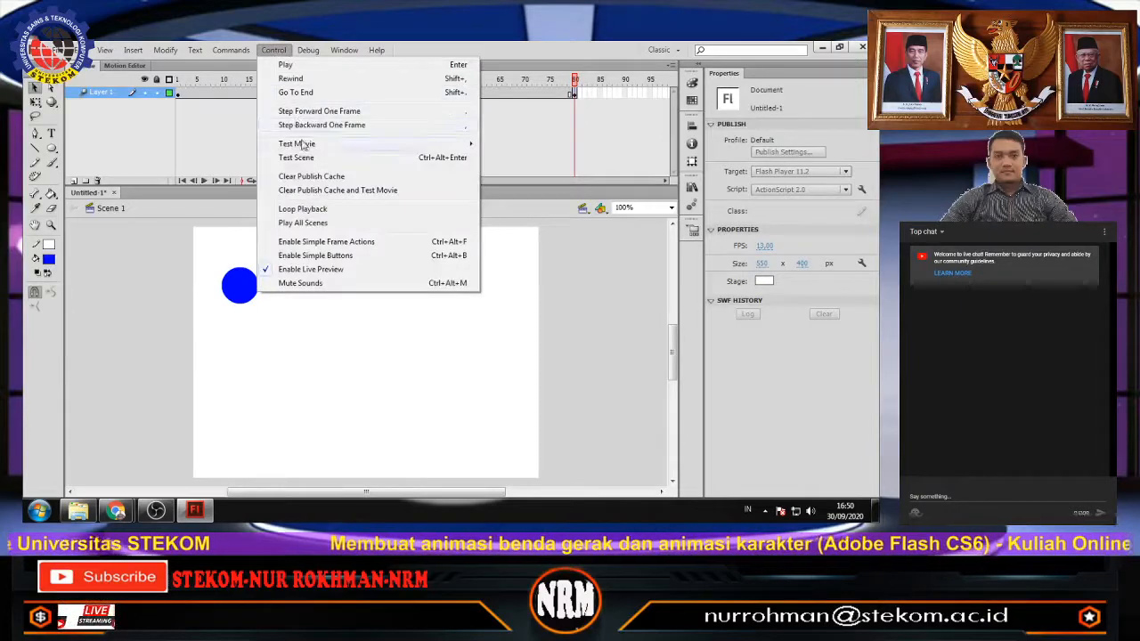
{"action": "mouse_move", "coordinate": [303, 145]}
{"action": "left_click", "coordinate": [530, 143]}
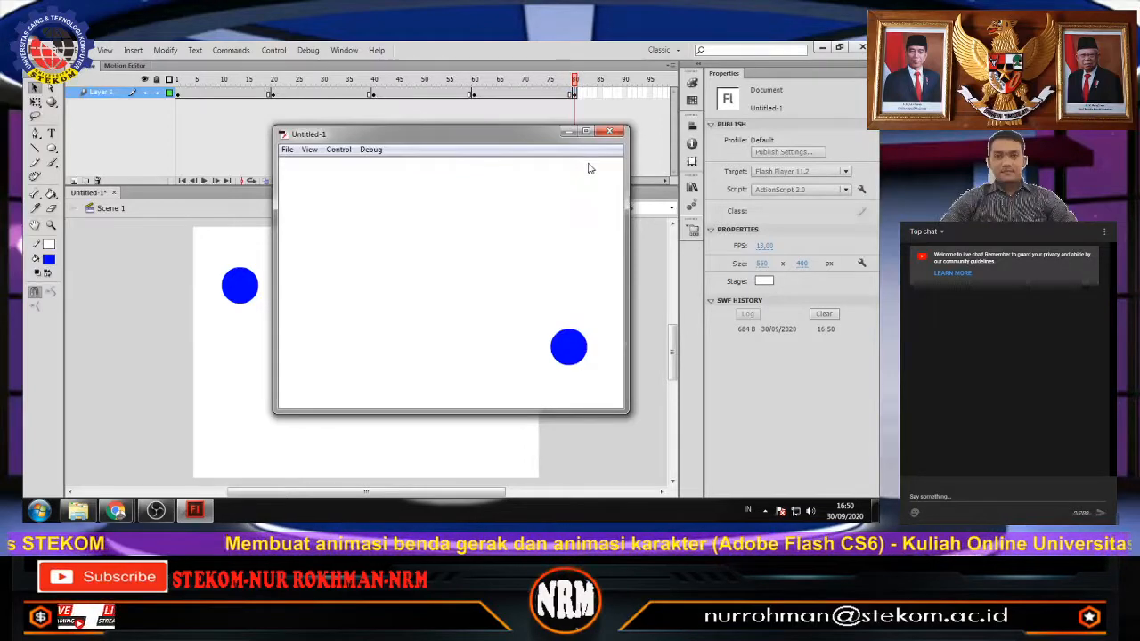
{"action": "left_click", "coordinate": [609, 132]}
{"action": "left_click", "coordinate": [200, 95]}
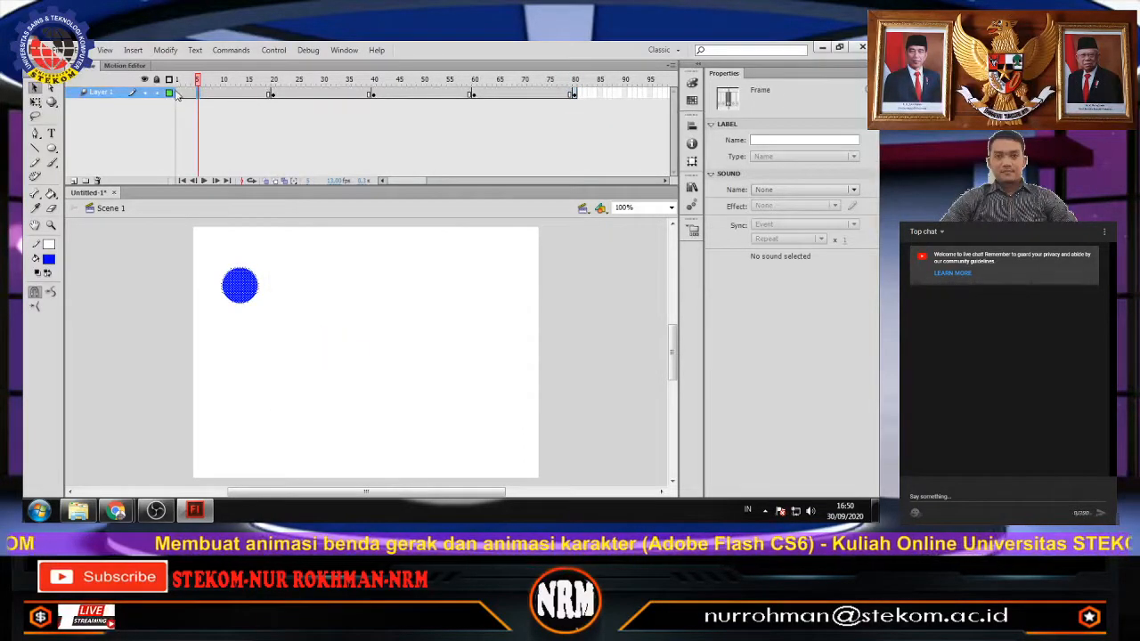
{"action": "left_click", "coordinate": [216, 98]}
{"action": "left_click", "coordinate": [214, 107]}
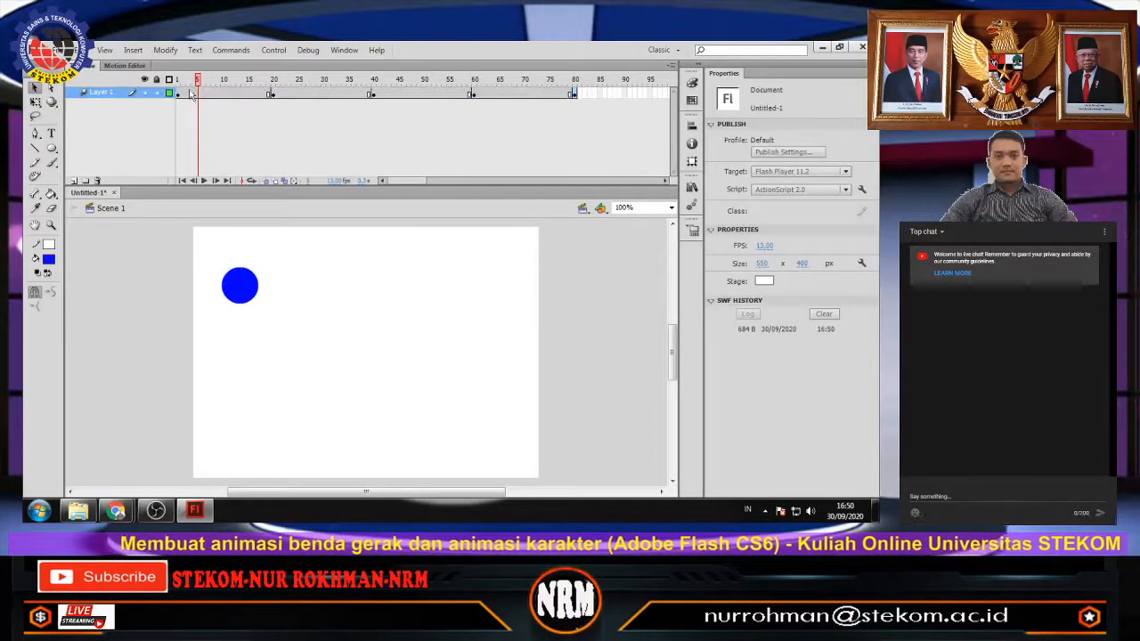
{"action": "left_click_drag", "start_coordinate": [200, 80], "coordinate": [161, 82]}
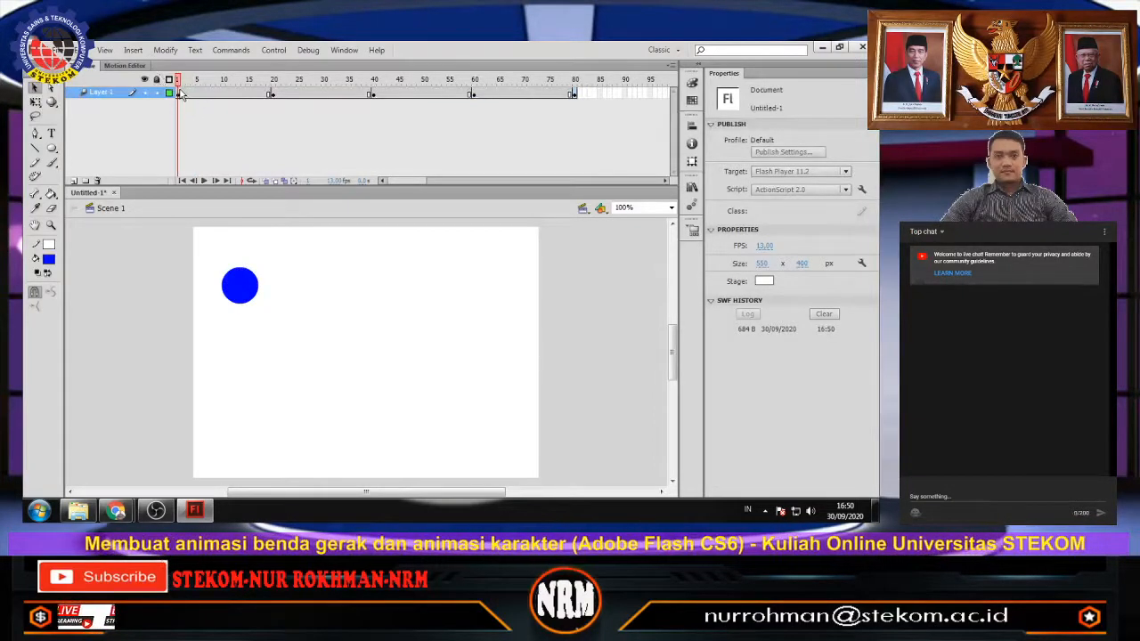
{"action": "left_click_drag", "start_coordinate": [178, 93], "coordinate": [575, 106]}
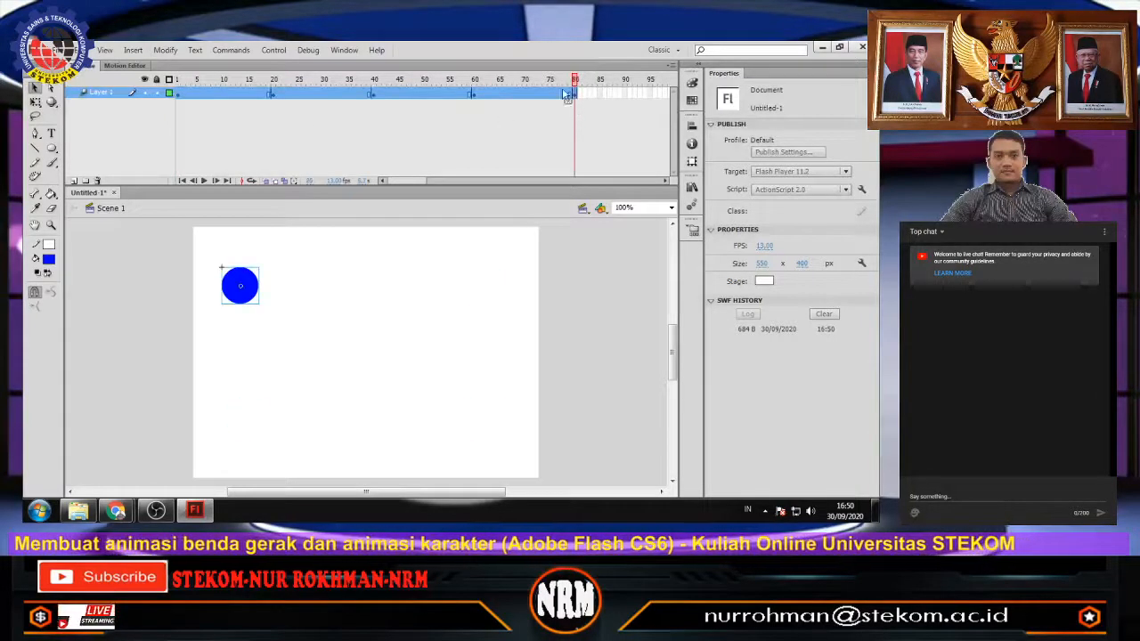
{"action": "right_click", "coordinate": [404, 92]}
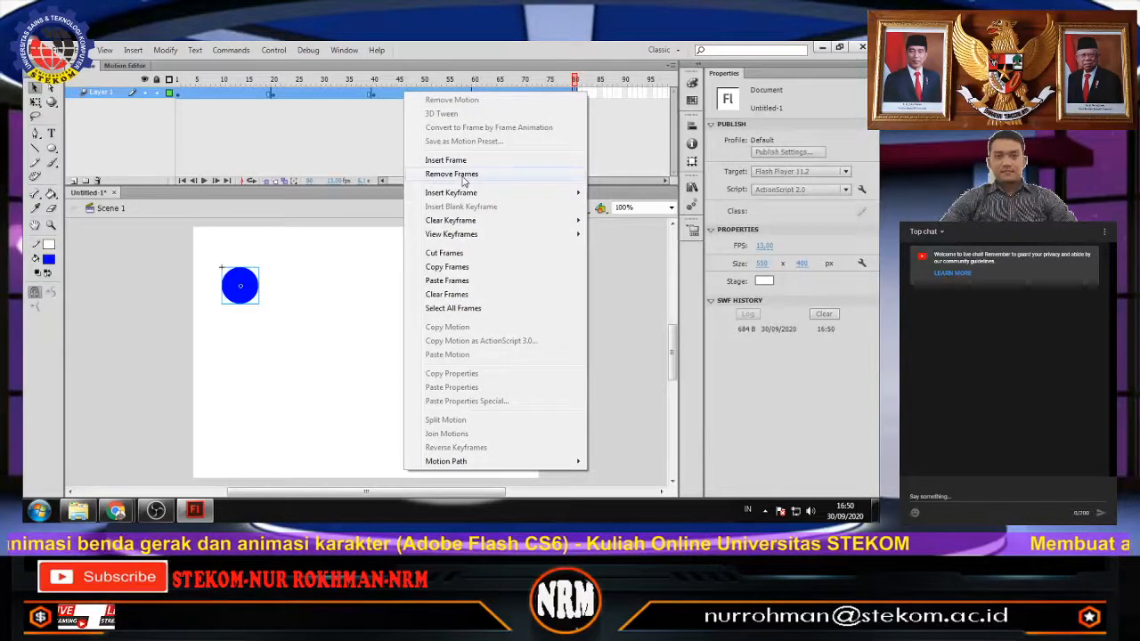
{"action": "left_click", "coordinate": [361, 321]}
{"action": "left_click", "coordinate": [362, 321]}
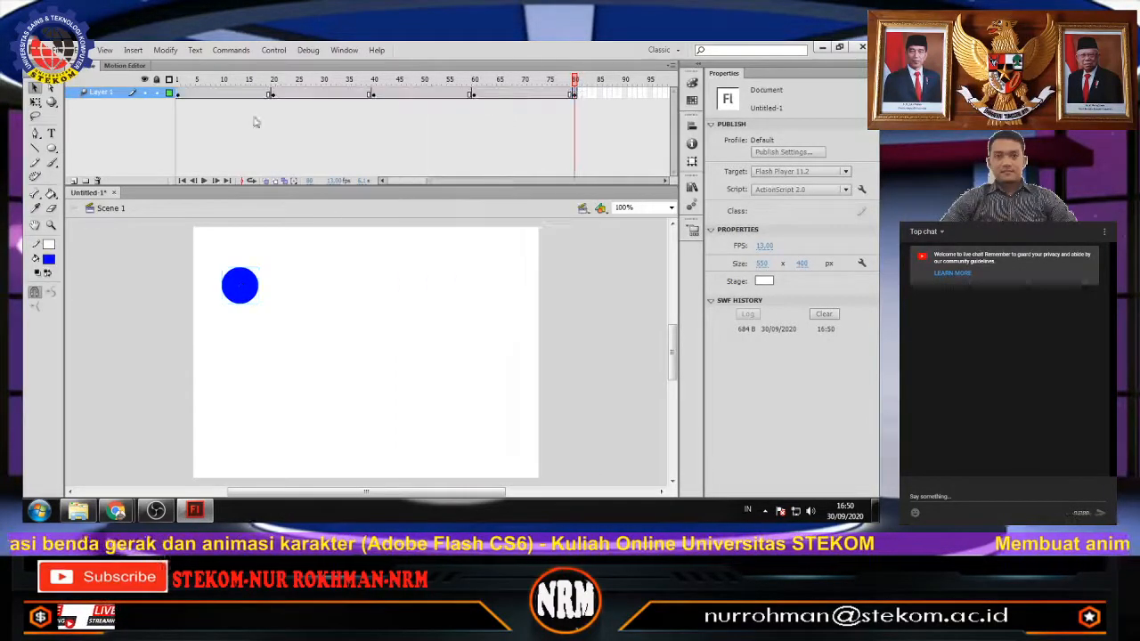
{"action": "right_click", "coordinate": [182, 95]}
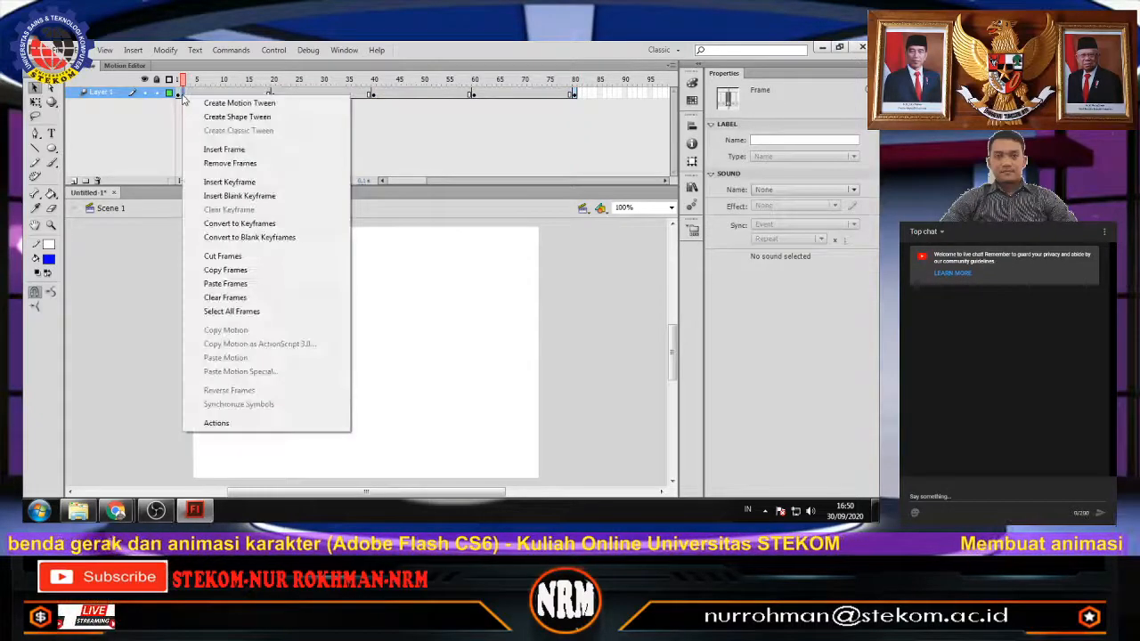
{"action": "left_click", "coordinate": [239, 103]}
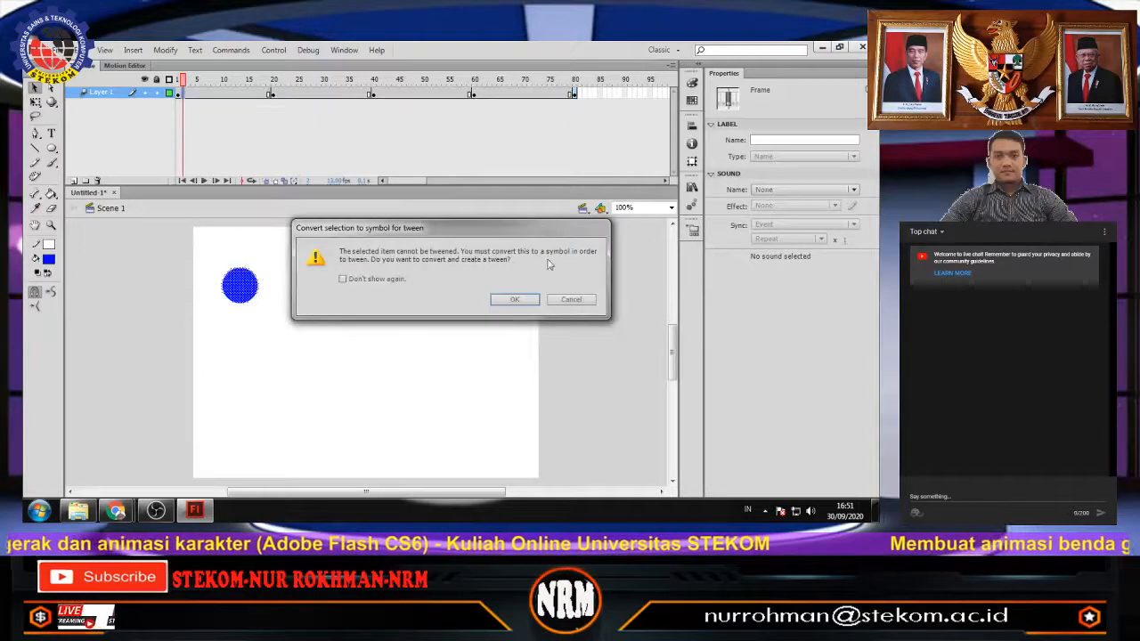
{"action": "left_click", "coordinate": [571, 300]}
Create shape tweens on Layer 1 across frames 1 to 20, 20 to 40, and 40 to 60.
{"action": "right_click", "coordinate": [205, 94]}
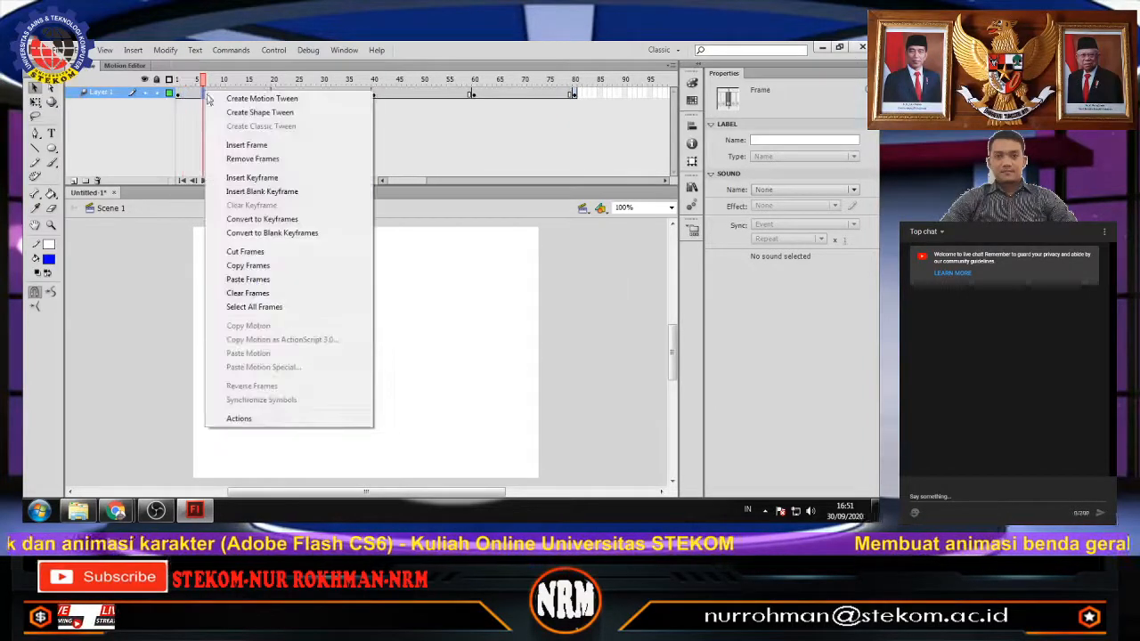
{"action": "left_click", "coordinate": [249, 115]}
{"action": "right_click", "coordinate": [279, 95]}
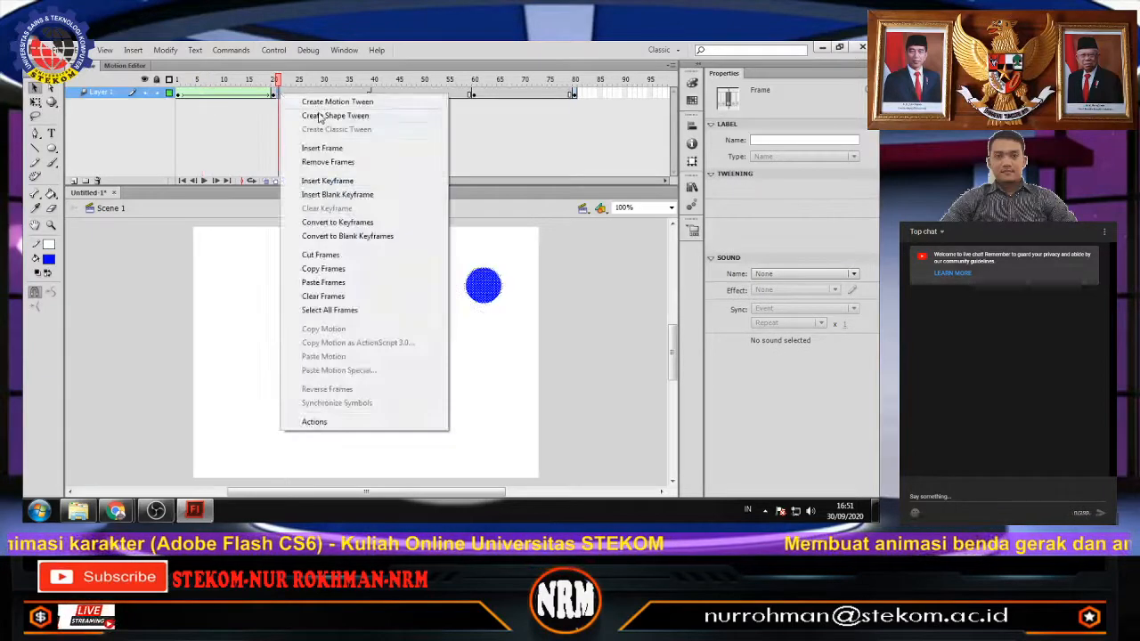
{"action": "left_click", "coordinate": [319, 117]}
{"action": "right_click", "coordinate": [394, 92]}
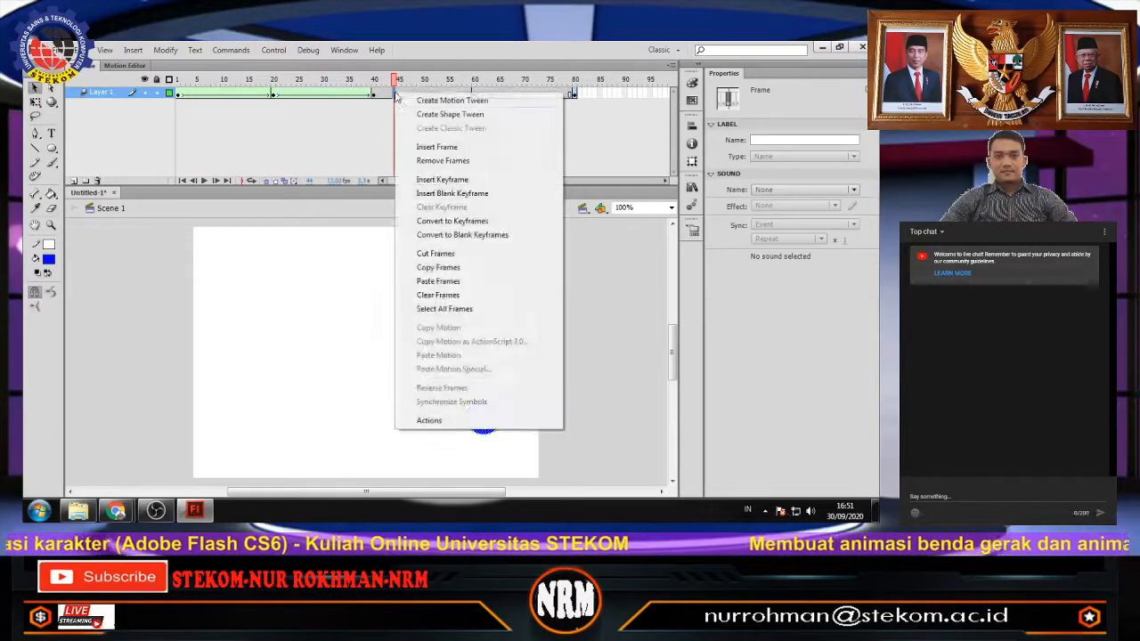
{"action": "left_click", "coordinate": [421, 116]}
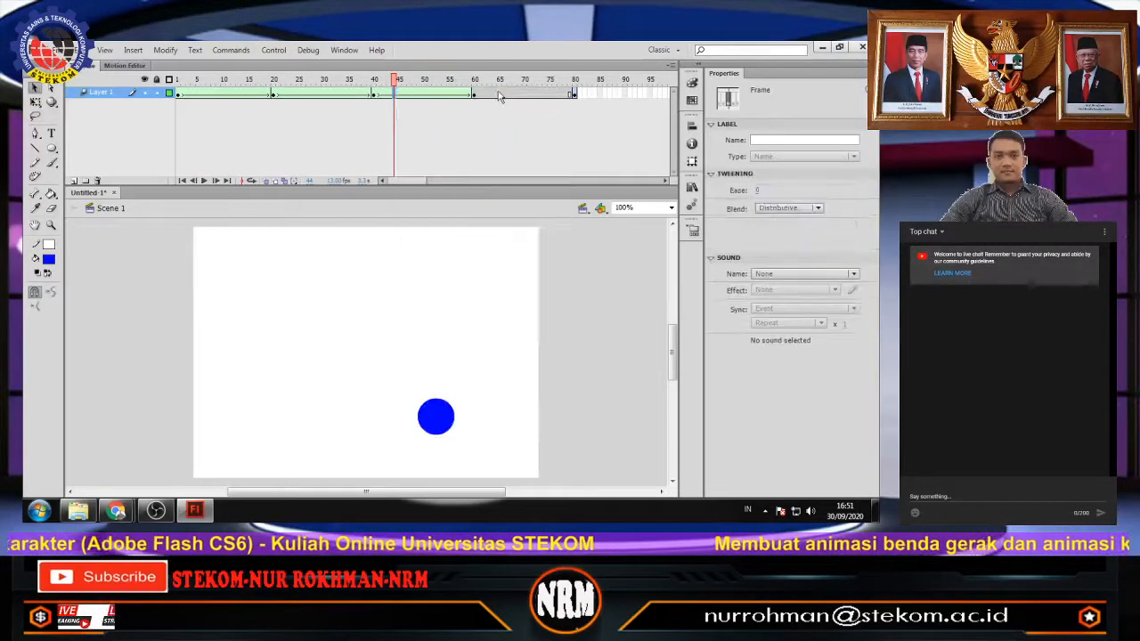
Try a shape tween on Layer 1 between frames 60 and 80, removing and reapplying it once.
{"action": "right_click", "coordinate": [500, 94]}
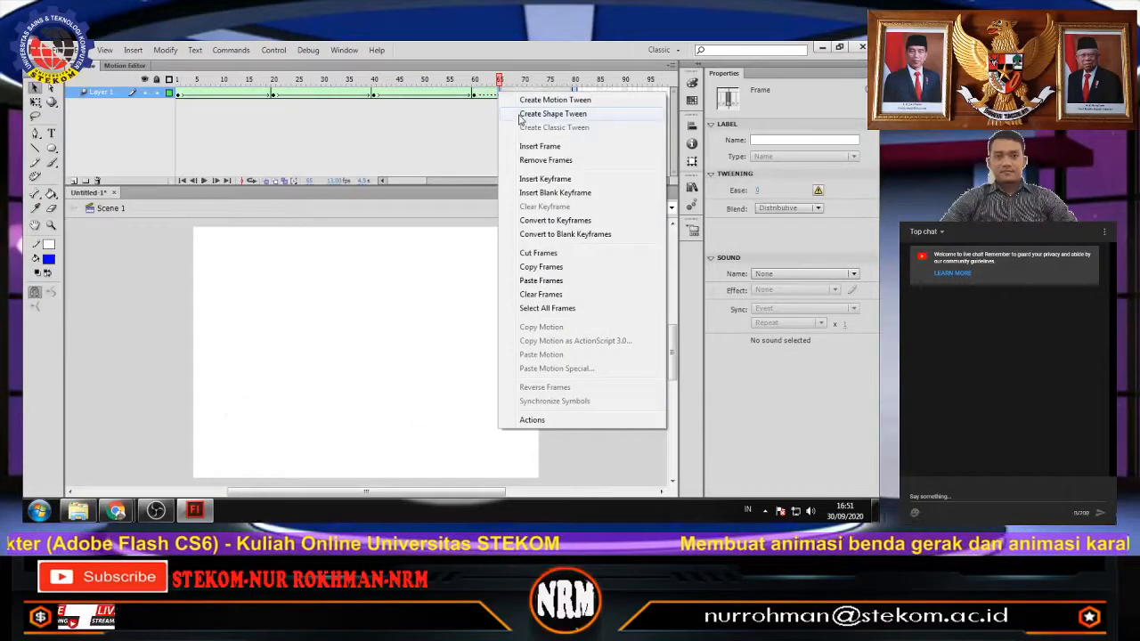
{"action": "left_click", "coordinate": [522, 113]}
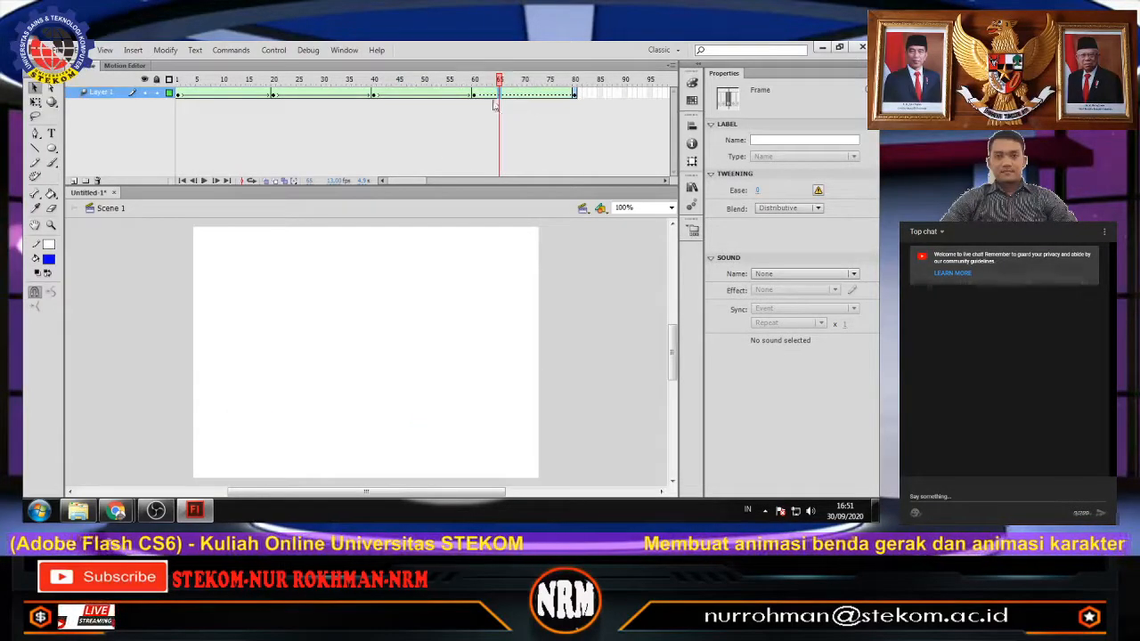
{"action": "right_click", "coordinate": [521, 94]}
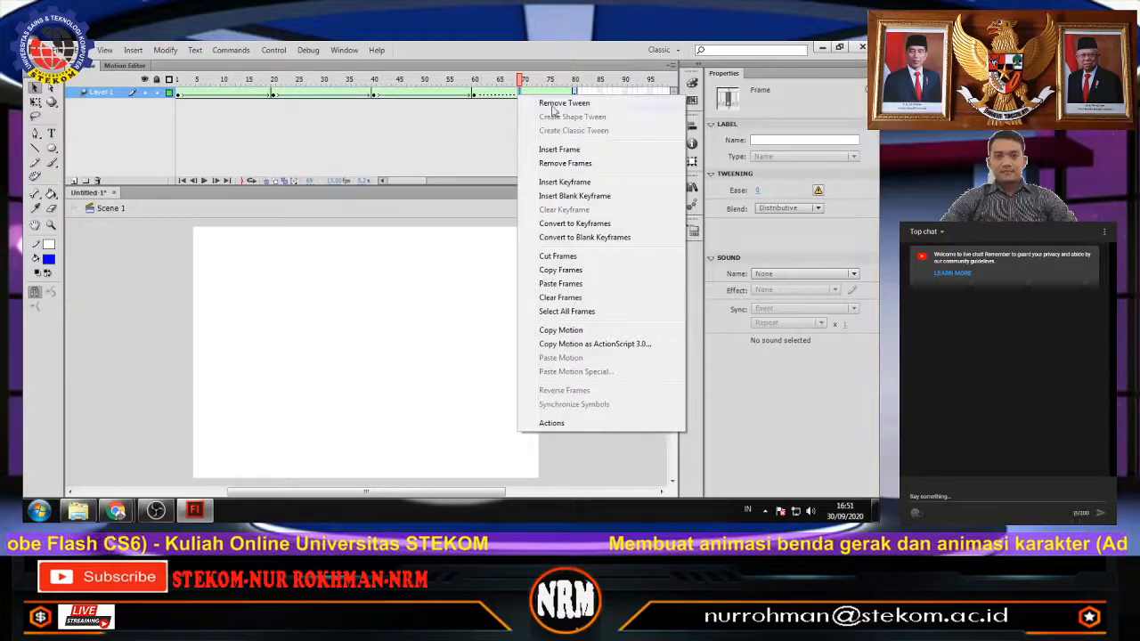
{"action": "left_click", "coordinate": [545, 103]}
{"action": "right_click", "coordinate": [490, 92]}
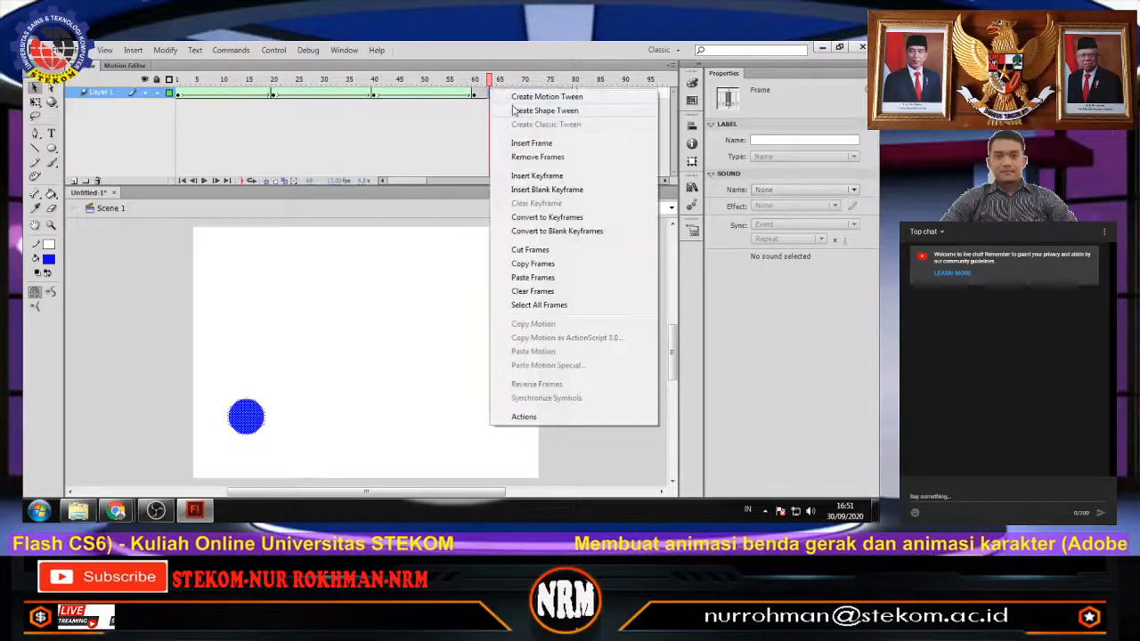
{"action": "left_click", "coordinate": [518, 110]}
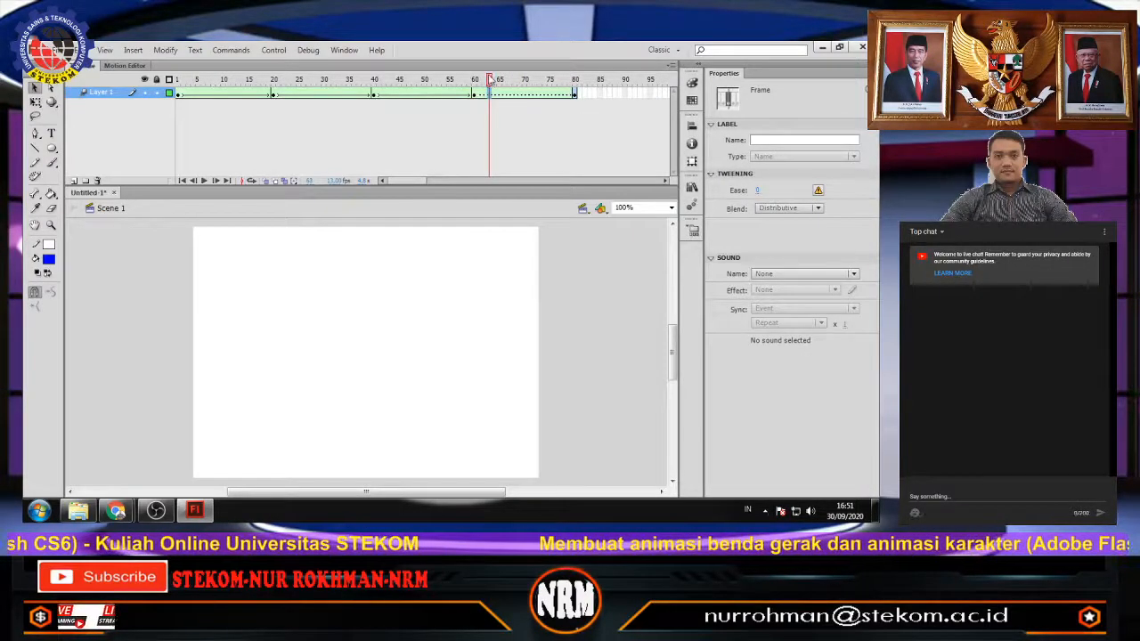
Return the playhead to frame 1, test the movie in Flash Professional, and close the preview.
{"action": "left_click_drag", "start_coordinate": [489, 80], "coordinate": [178, 81]}
{"action": "left_click", "coordinate": [274, 50]}
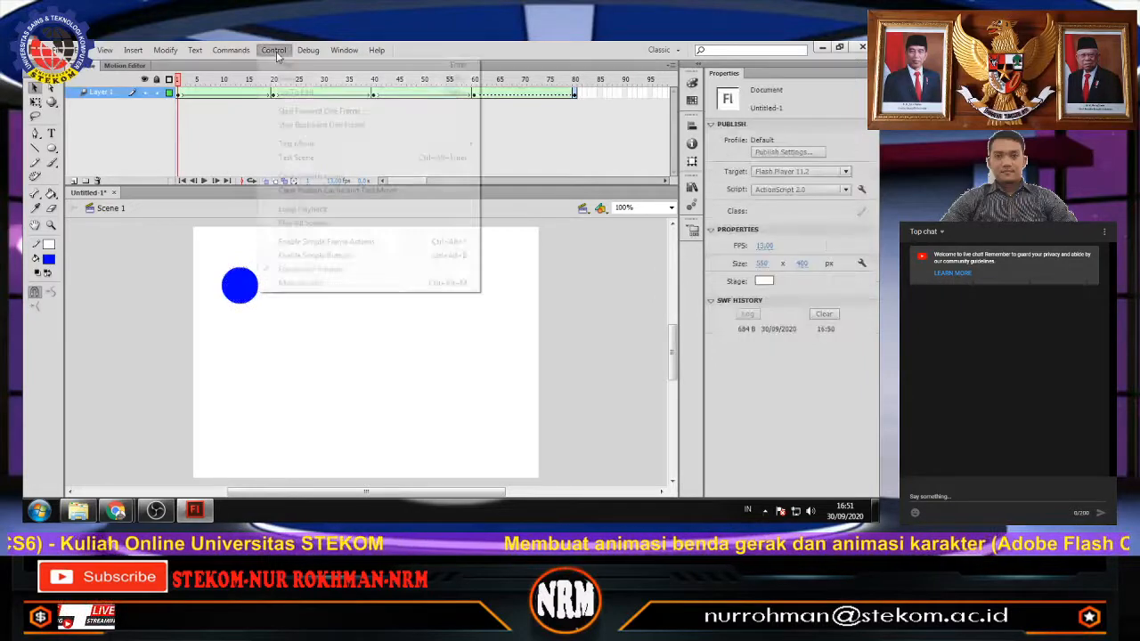
{"action": "mouse_move", "coordinate": [463, 145]}
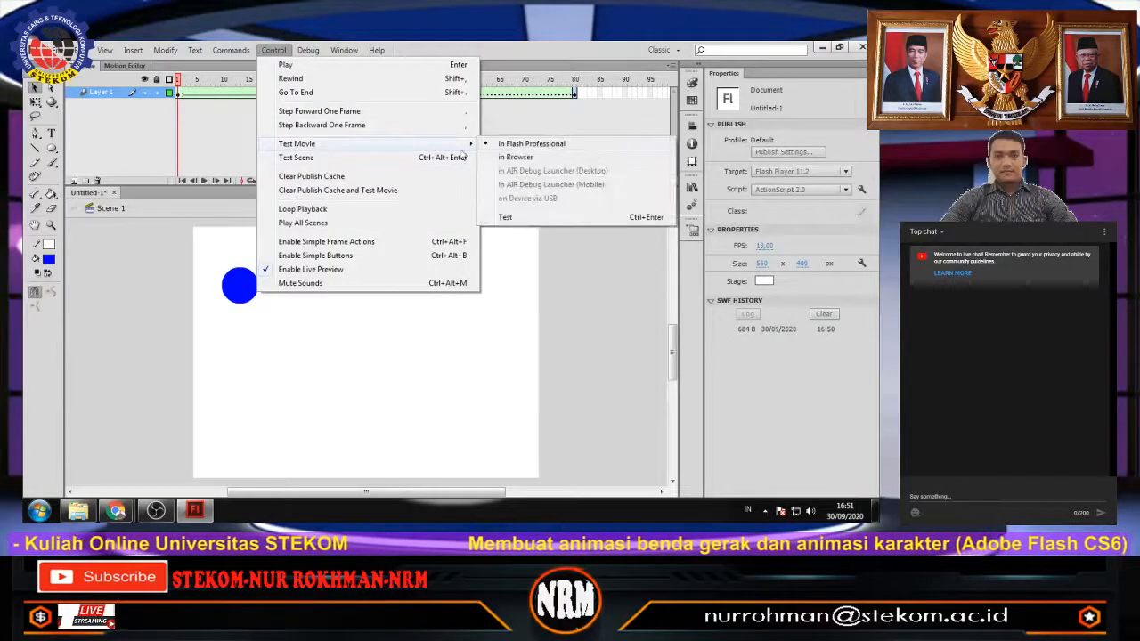
{"action": "left_click", "coordinate": [531, 145]}
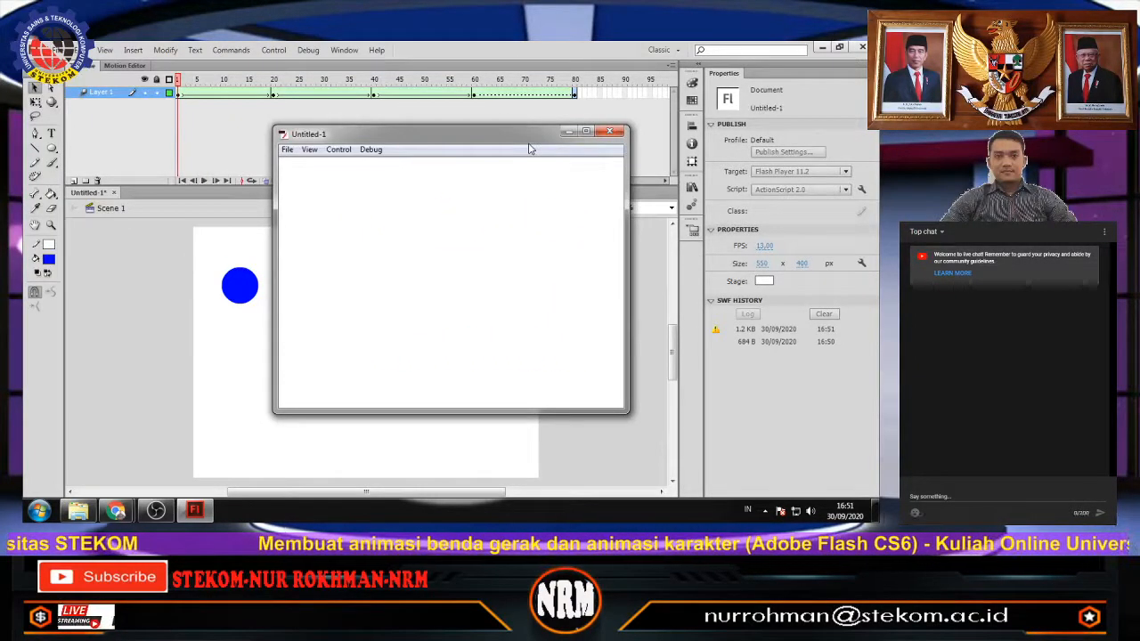
{"action": "left_click", "coordinate": [603, 134]}
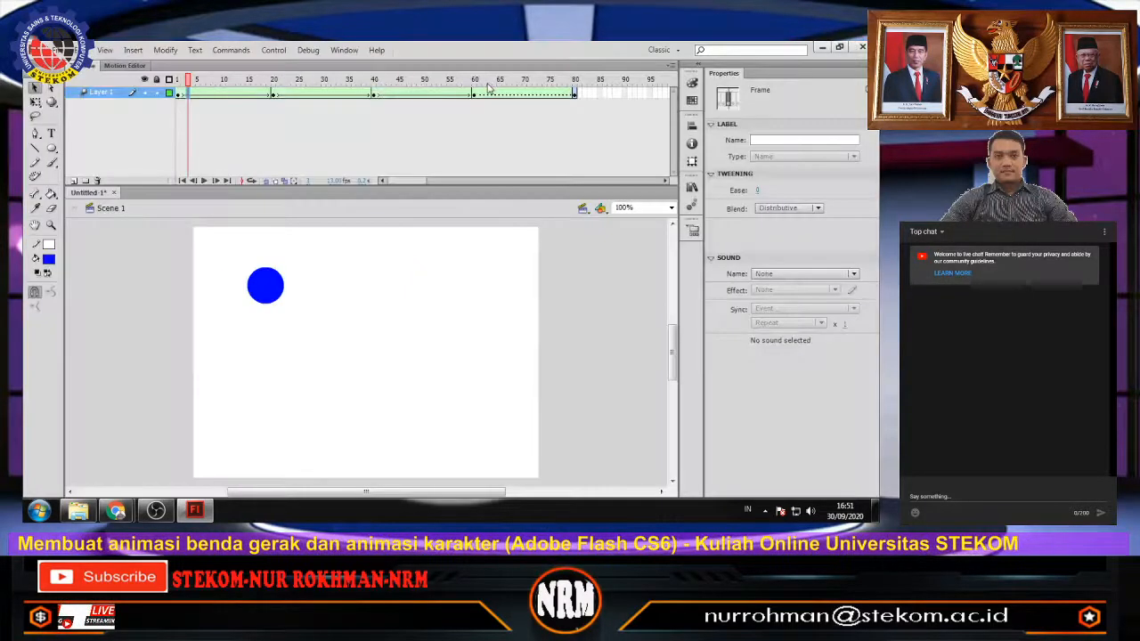
Replace the shape tween between frames 60 and 80 with a motion tween, accepting conversion of the circle to a symbol.
{"action": "right_click", "coordinate": [499, 94]}
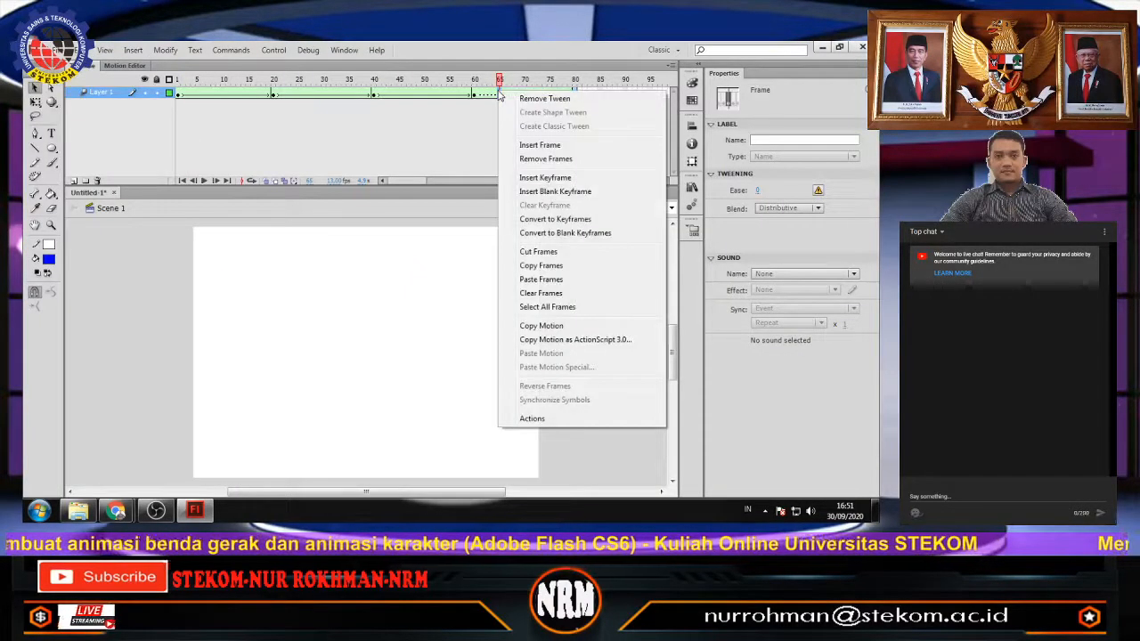
{"action": "left_click", "coordinate": [525, 99]}
{"action": "right_click", "coordinate": [509, 93]}
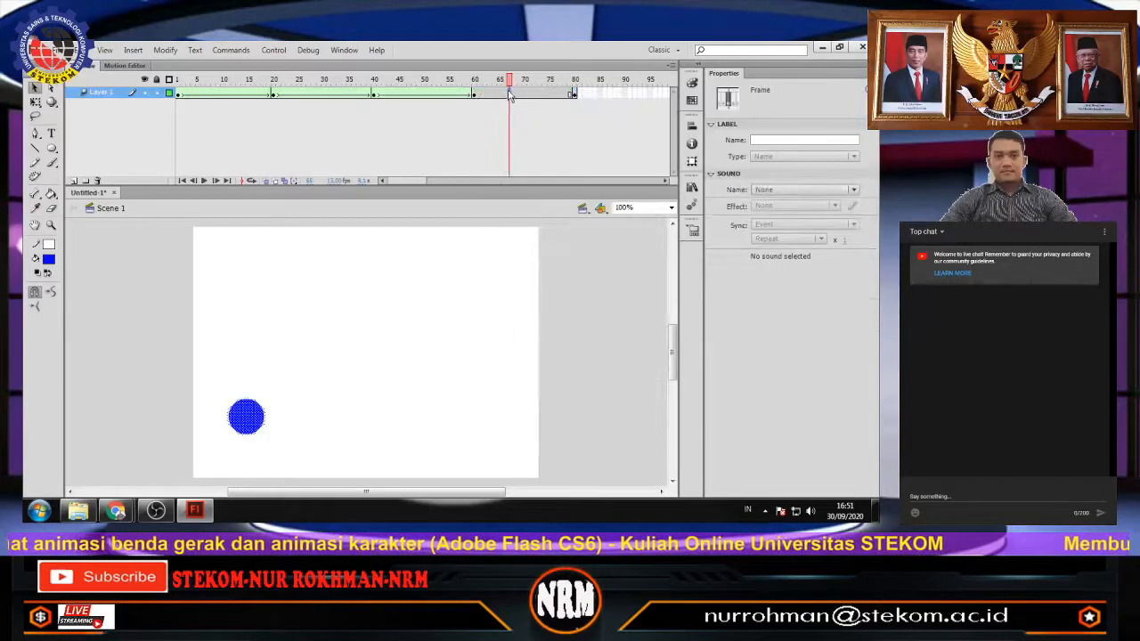
{"action": "left_click", "coordinate": [540, 100]}
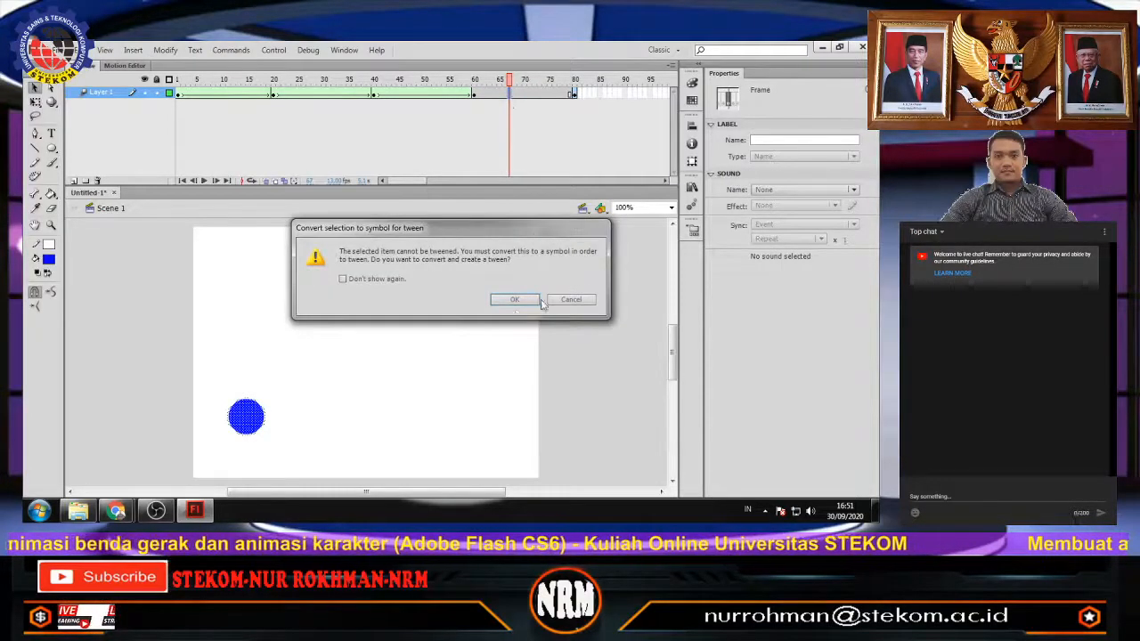
{"action": "left_click", "coordinate": [514, 301]}
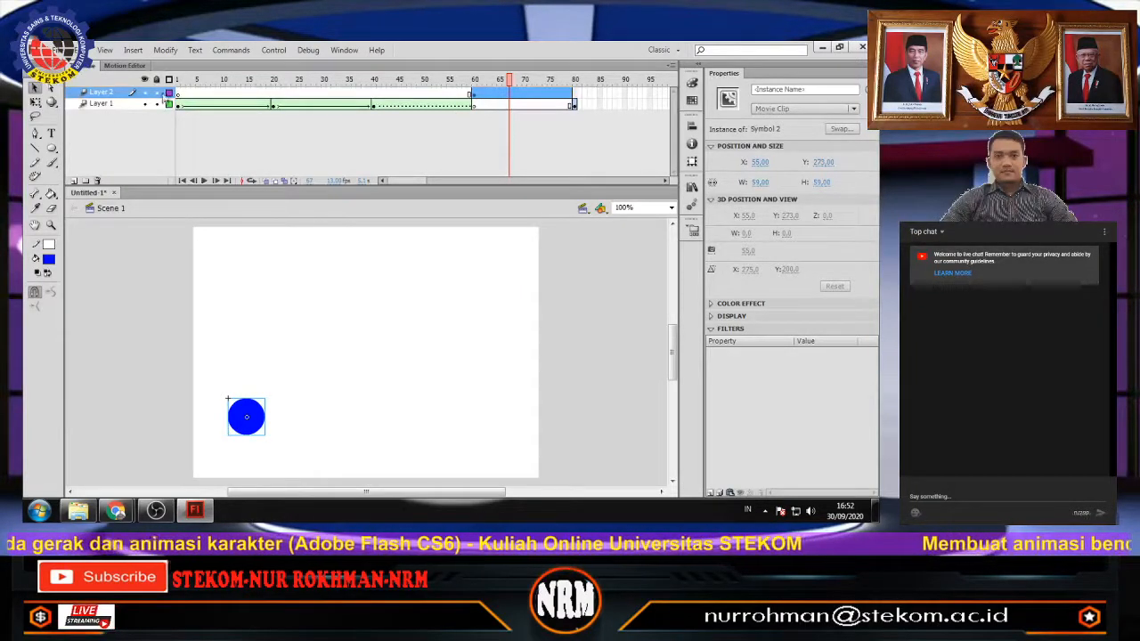
Show Layer 2 as outlines and check which tweens are available for Layer 1's frames between 60 and 80.
{"action": "left_click", "coordinate": [171, 93]}
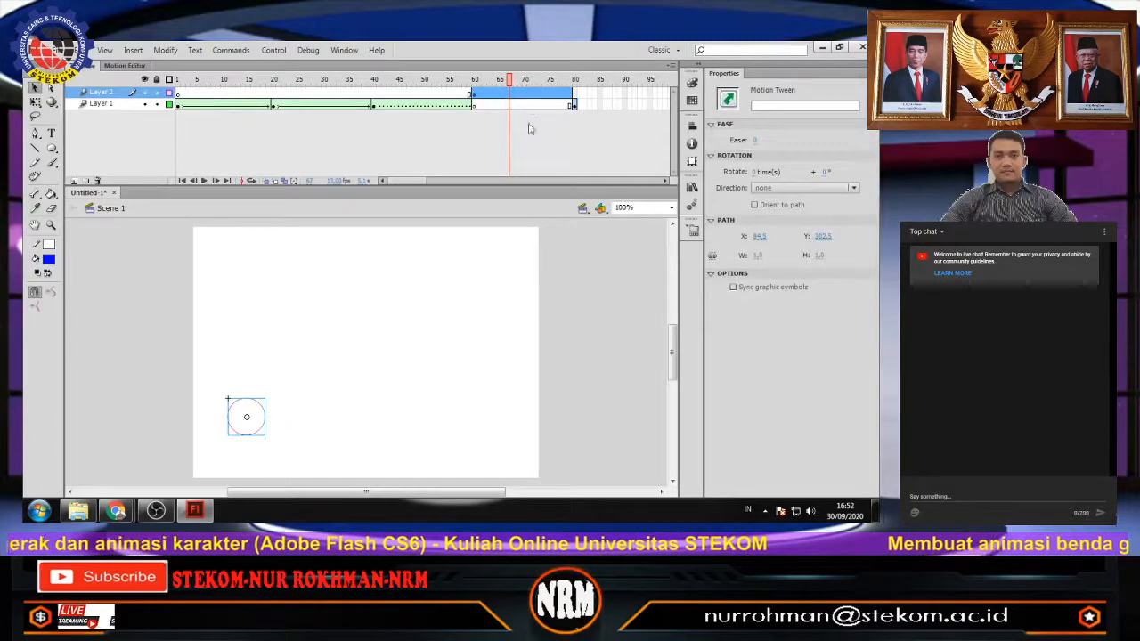
{"action": "left_click", "coordinate": [532, 105]}
{"action": "right_click", "coordinate": [534, 111]}
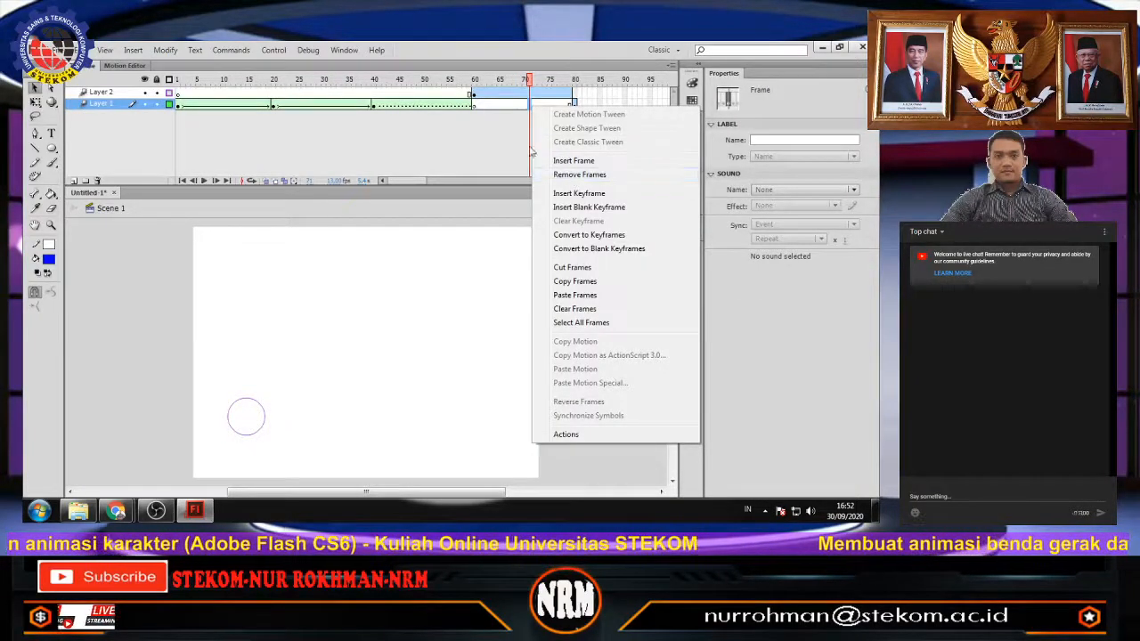
{"action": "left_click", "coordinate": [394, 95]}
{"action": "left_click", "coordinate": [491, 105]}
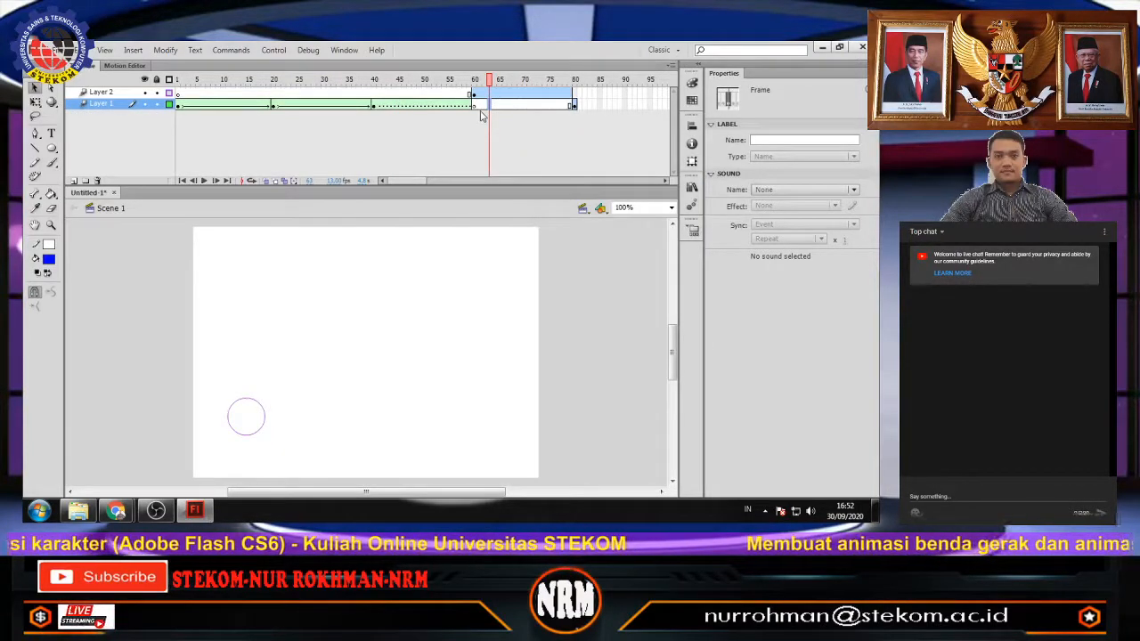
Undo the outline display and the motion tween with its symbol conversion.
{"action": "key", "text": "ctrl+z"}
{"action": "key", "text": "ctrl+z"}
{"action": "key", "text": "ctrl+z"}
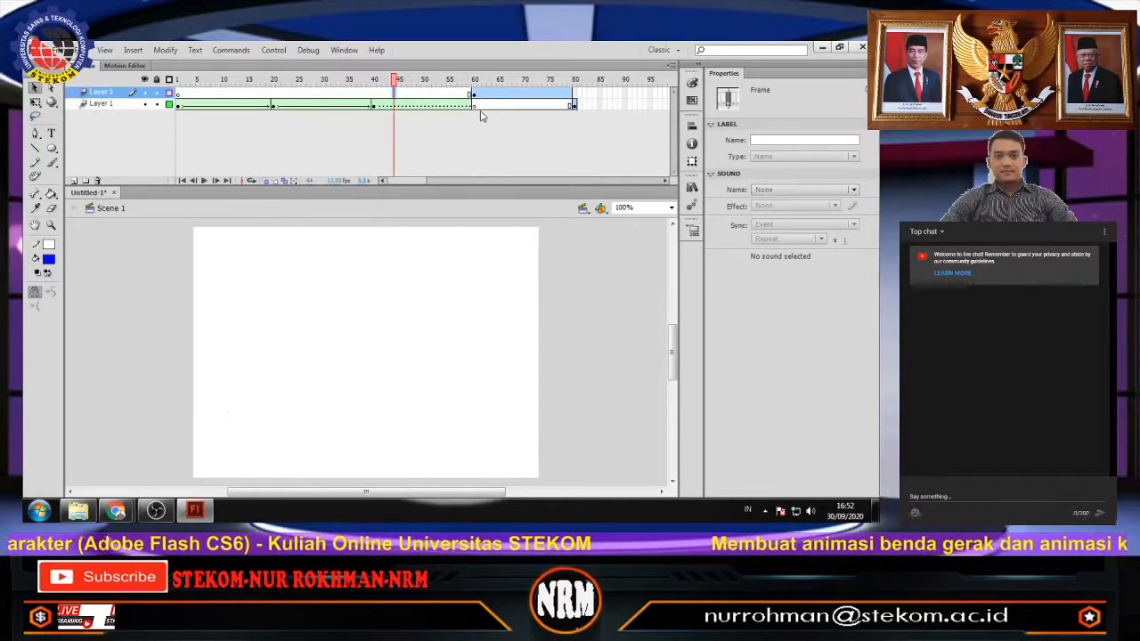
{"action": "key", "text": "ctrl+z"}
{"action": "key", "text": "ctrl+z"}
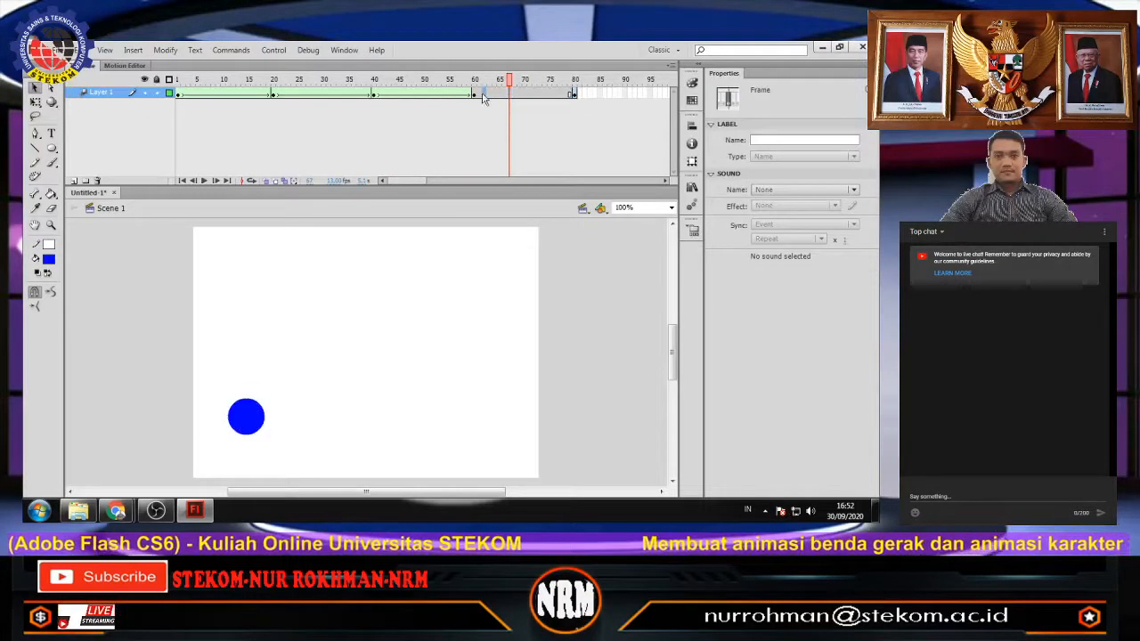
Create a shape tween on Layer 1 between the keyframes at frames 60 and 80.
{"action": "left_click", "coordinate": [484, 94]}
{"action": "right_click", "coordinate": [484, 93]}
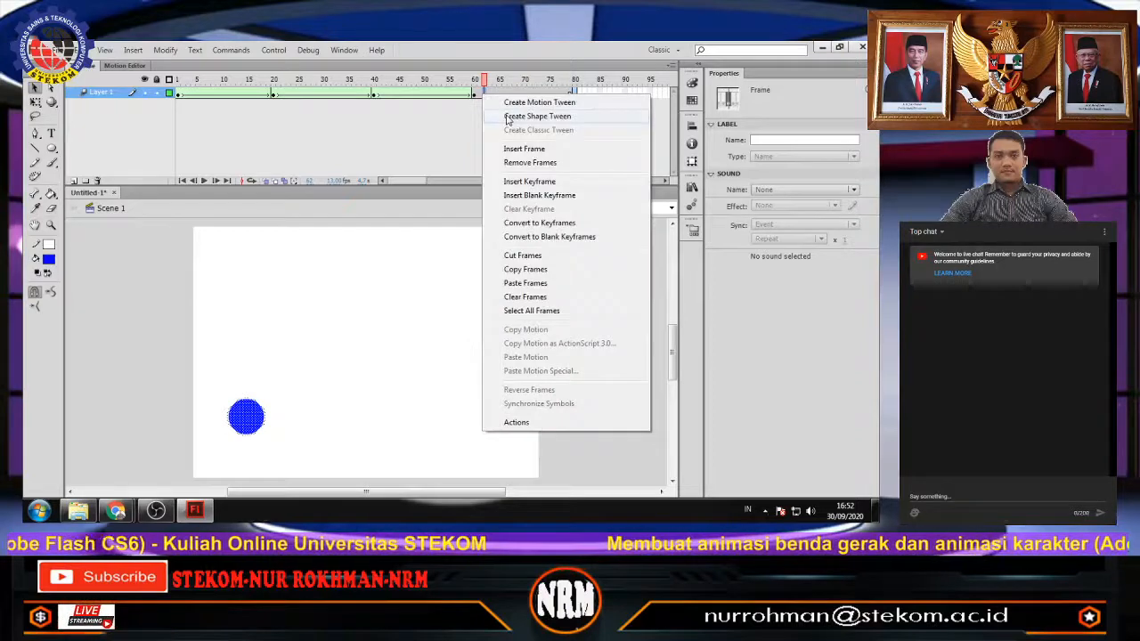
{"action": "left_click", "coordinate": [537, 117]}
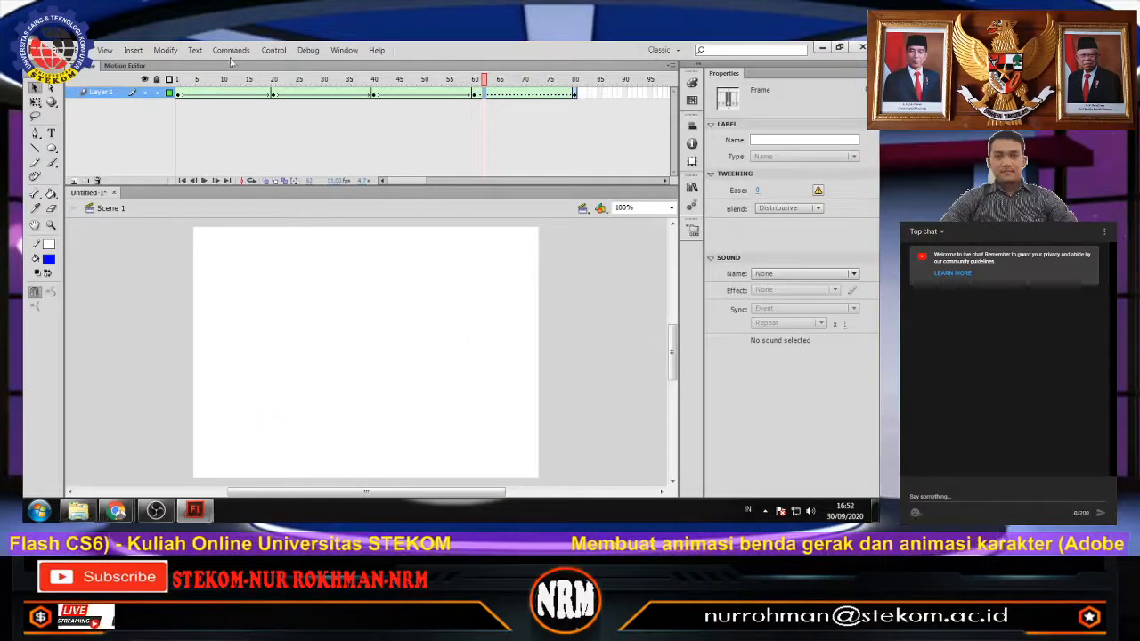
Test the movie in Flash Professional to review the circle's animation, and close the preview.
{"action": "left_click", "coordinate": [273, 50]}
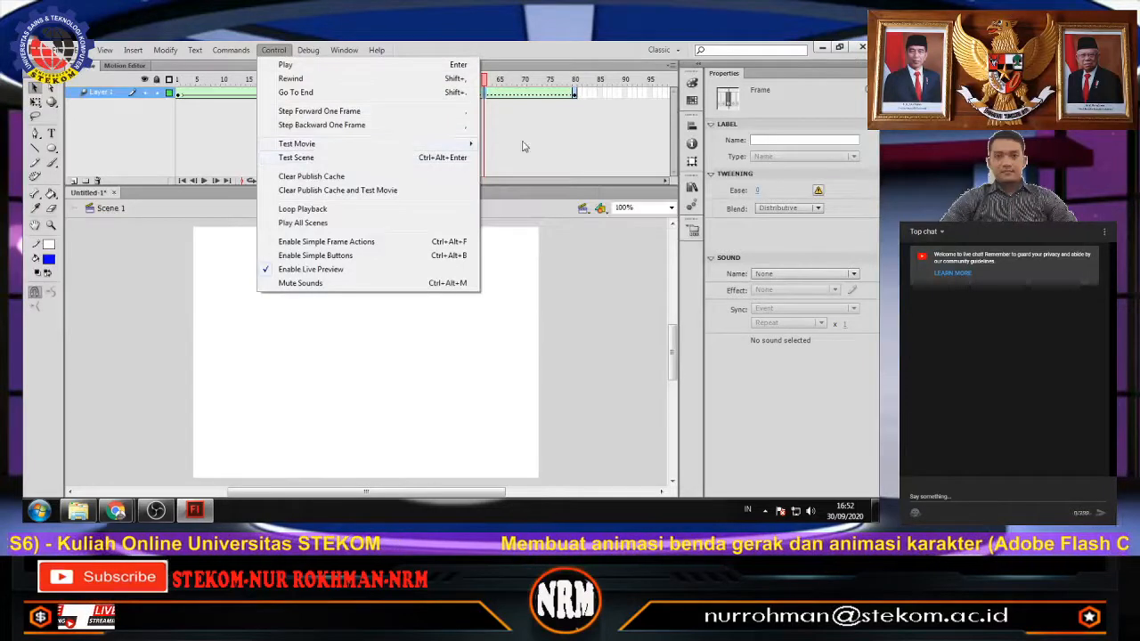
{"action": "mouse_move", "coordinate": [473, 149]}
{"action": "left_click", "coordinate": [503, 145]}
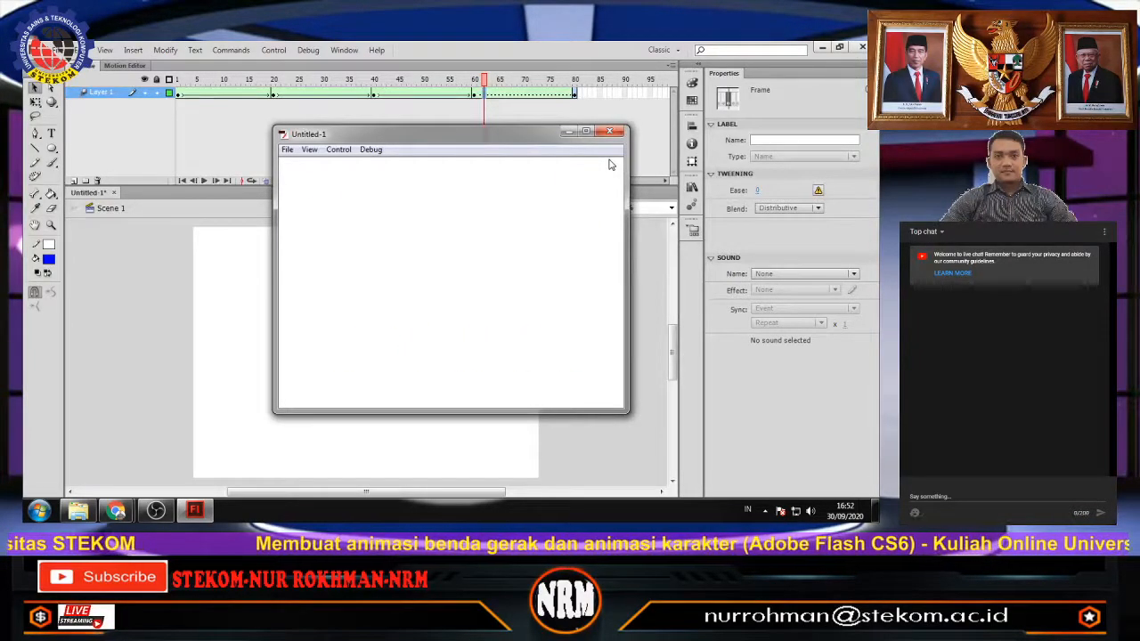
{"action": "left_click", "coordinate": [609, 132]}
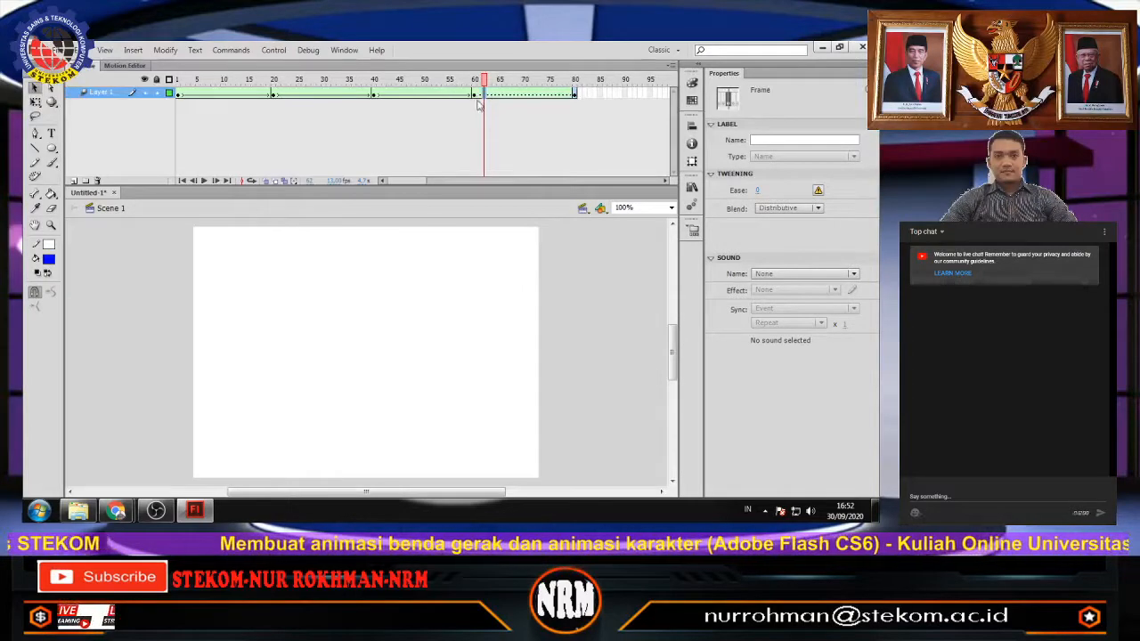
Remove the shape tween between frames 60 and 80 of Layer 1 and create it again.
{"action": "right_click", "coordinate": [478, 94]}
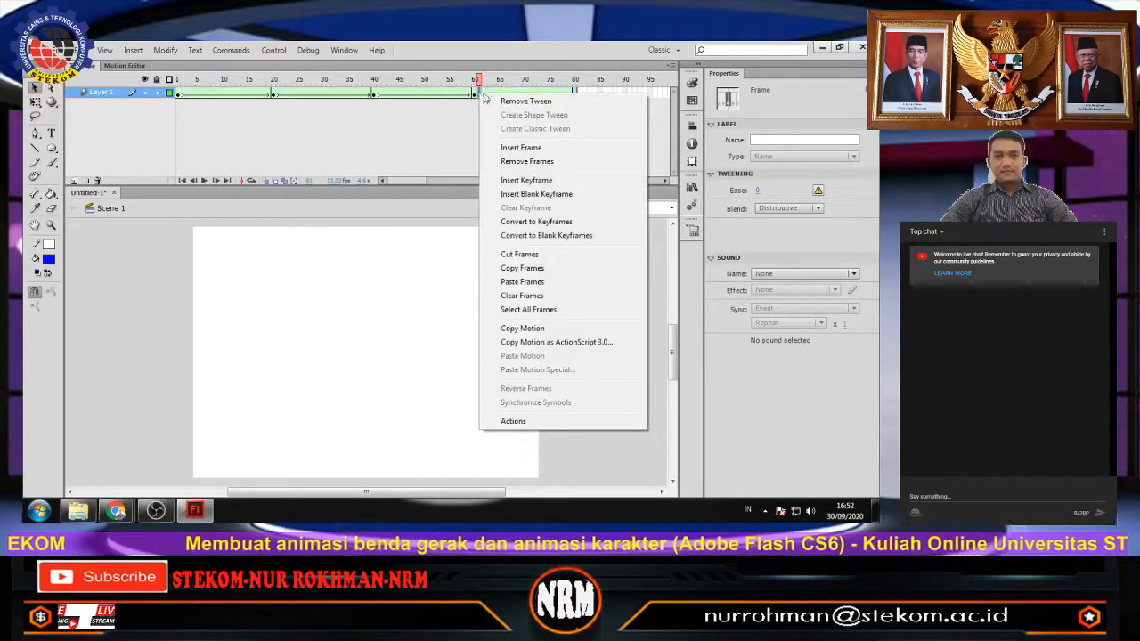
{"action": "left_click", "coordinate": [505, 101]}
{"action": "right_click", "coordinate": [505, 92]}
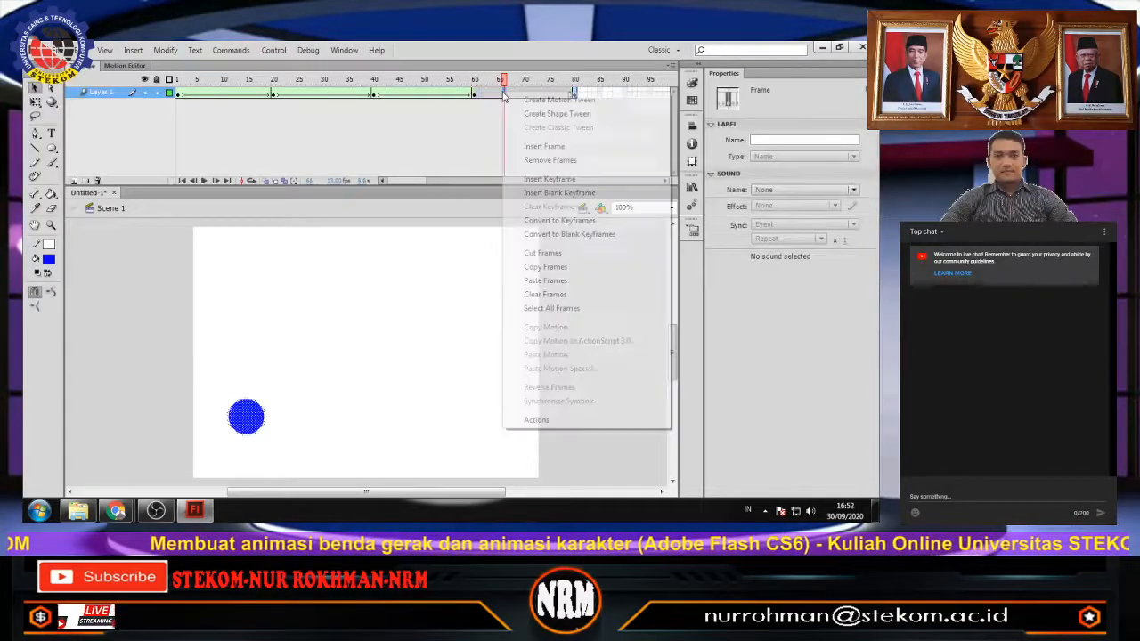
{"action": "left_click", "coordinate": [532, 113]}
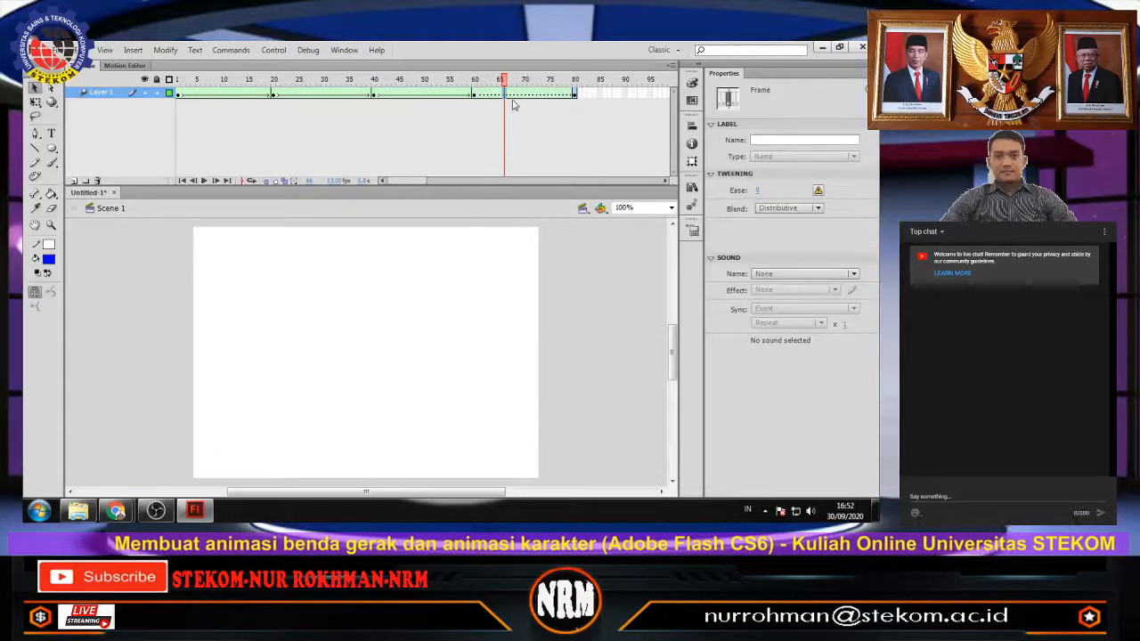
Remove the shape tween between frames 60 and 80, try a motion tween with symbol conversion instead, and undo that motion tween.
{"action": "right_click", "coordinate": [510, 95]}
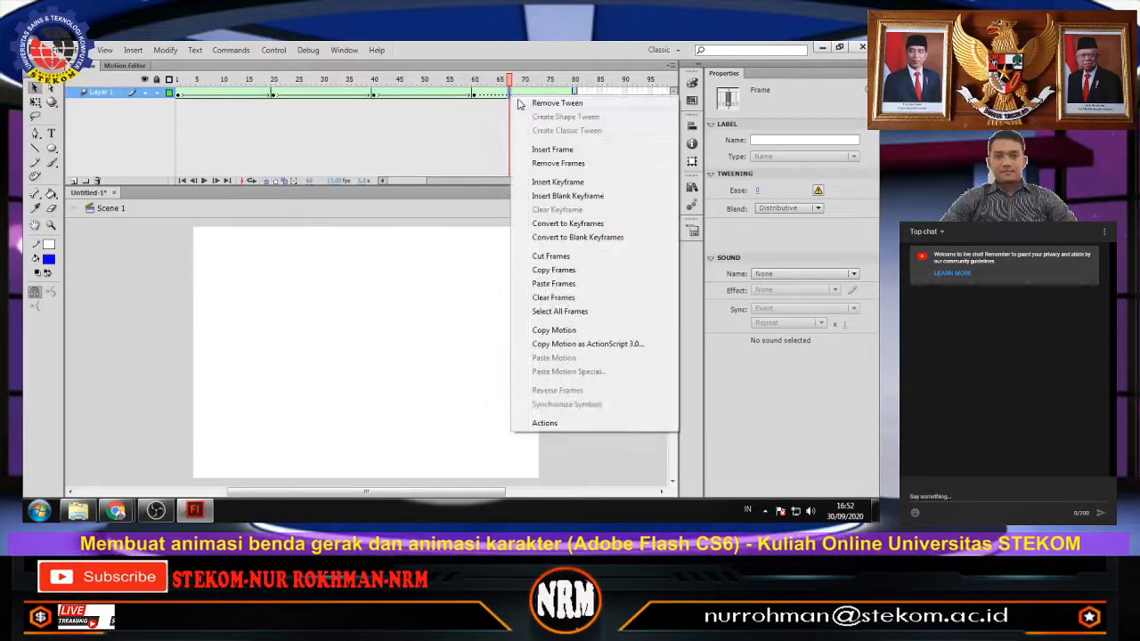
{"action": "left_click", "coordinate": [517, 102]}
{"action": "right_click", "coordinate": [510, 94]}
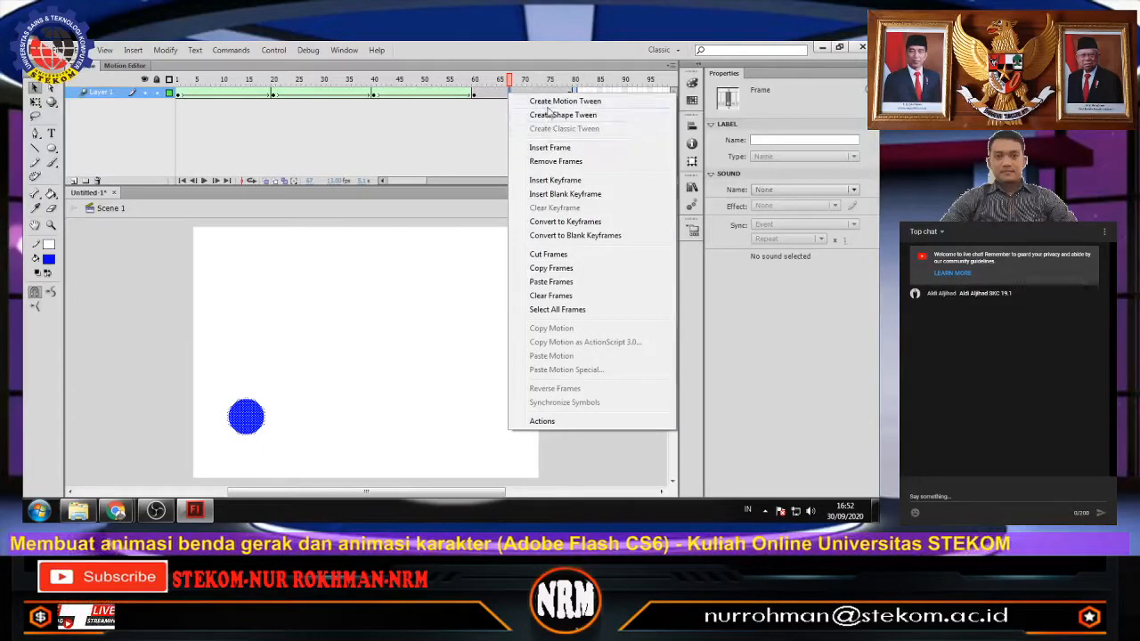
{"action": "left_click", "coordinate": [549, 104]}
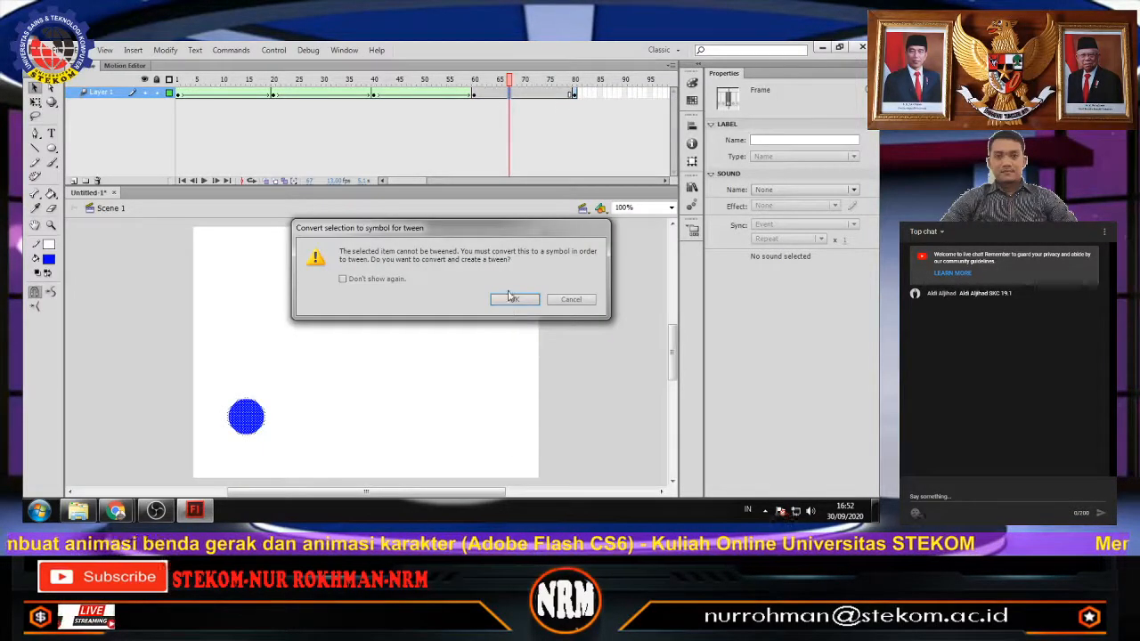
{"action": "left_click", "coordinate": [514, 300]}
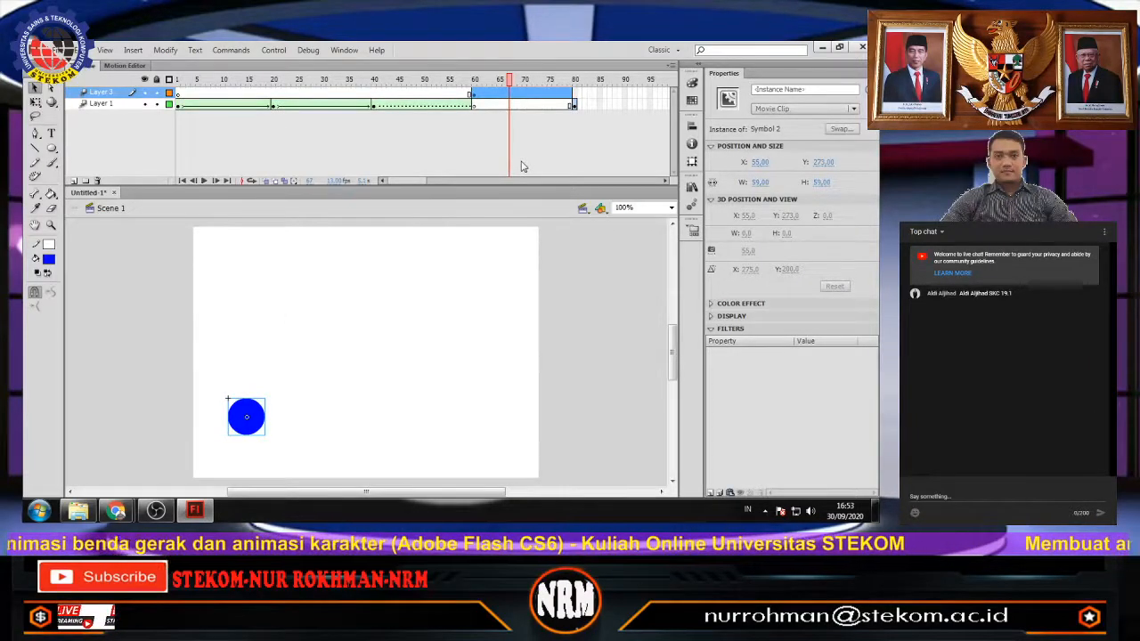
{"action": "key", "text": "ctrl+z"}
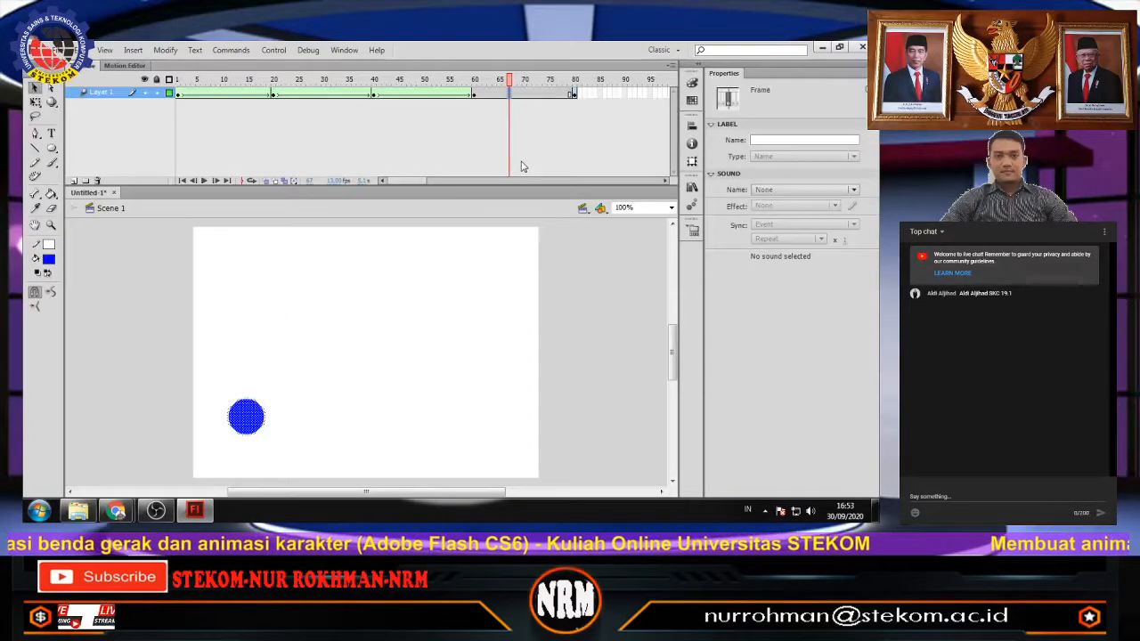
Recreate the shape tween between frames 60 and 80 of Layer 1, test the movie in Flash Professional, and close the preview.
{"action": "right_click", "coordinate": [517, 94]}
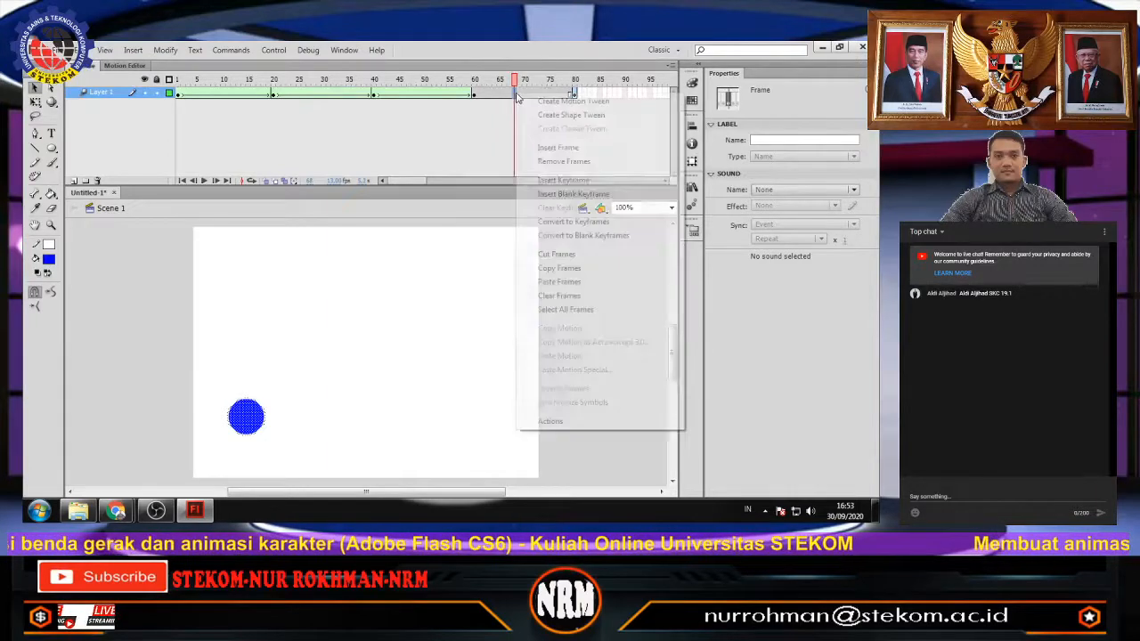
{"action": "left_click", "coordinate": [561, 115]}
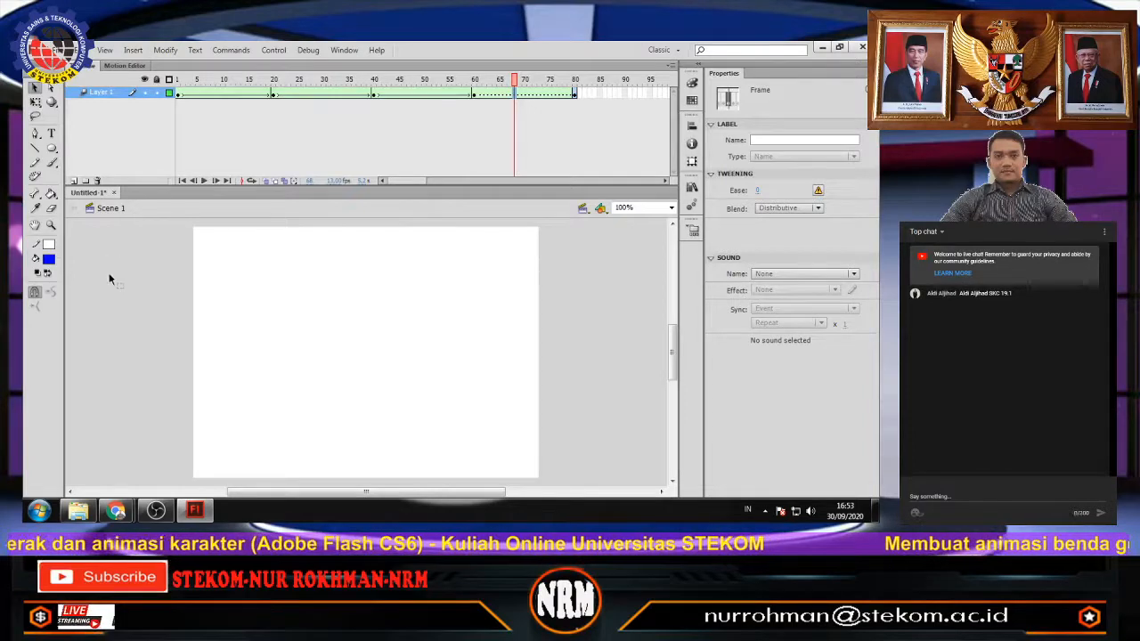
{"action": "left_click", "coordinate": [283, 51]}
{"action": "mouse_move", "coordinate": [311, 144]}
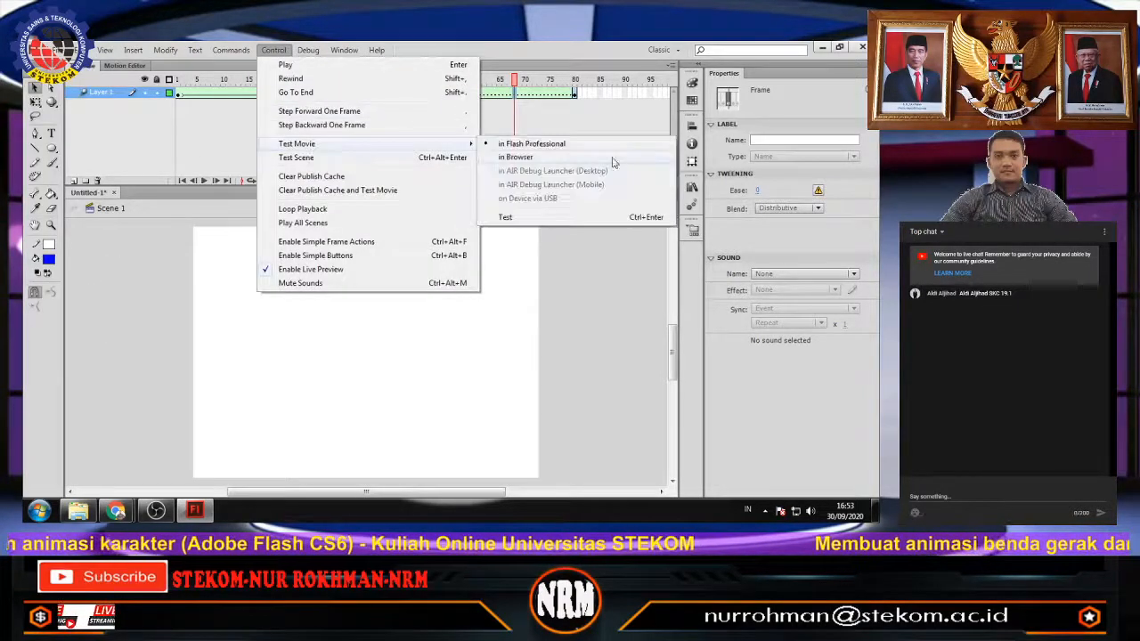
{"action": "left_click", "coordinate": [583, 148]}
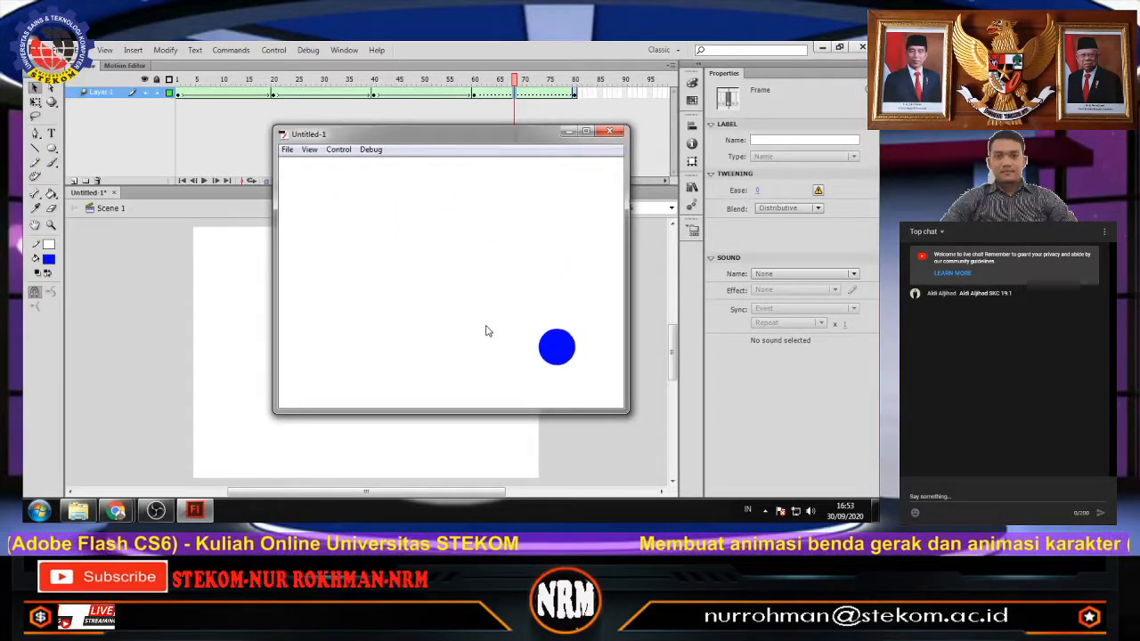
{"action": "left_click", "coordinate": [615, 135]}
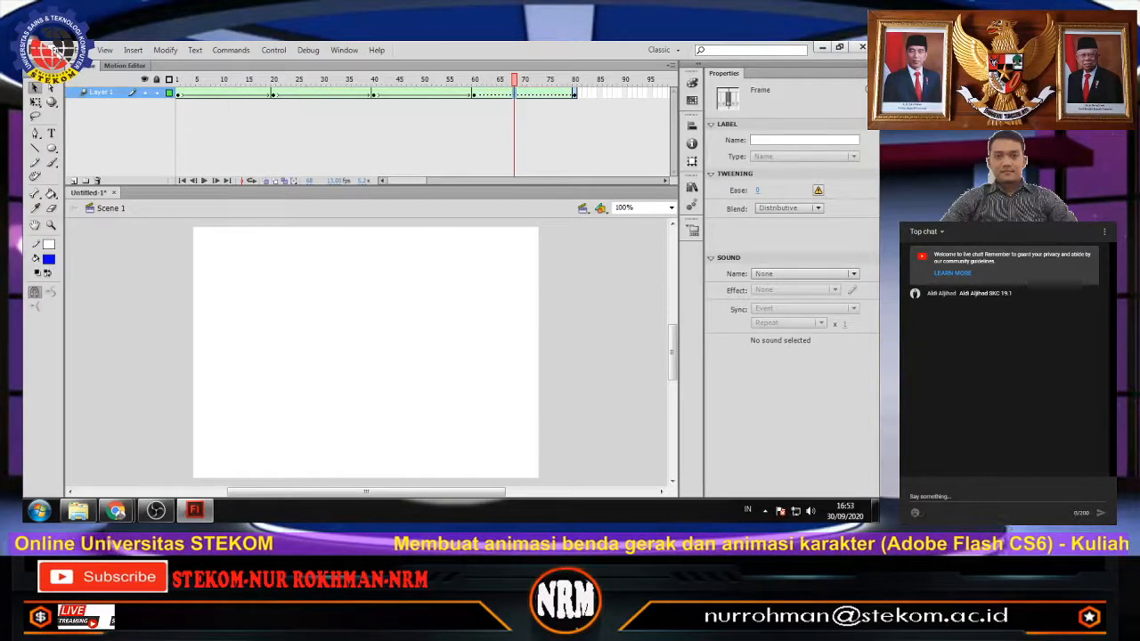
Create a new ActionScript 2.0 document with the default stage settings.
{"action": "left_click", "coordinate": [56, 51]}
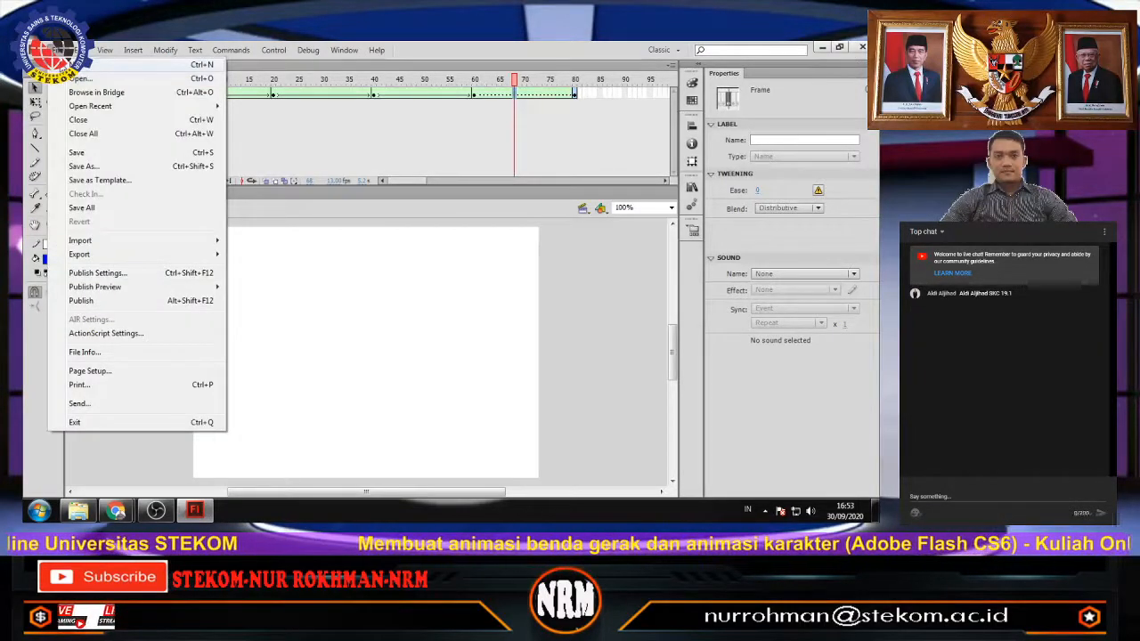
{"action": "left_click", "coordinate": [68, 65]}
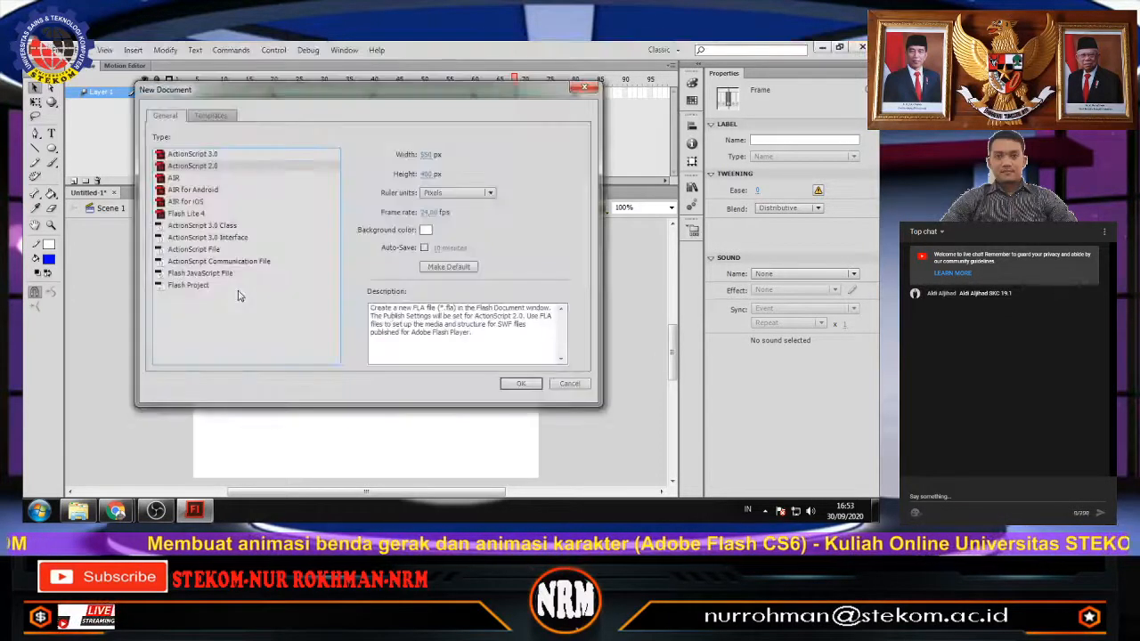
{"action": "left_click", "coordinate": [520, 386]}
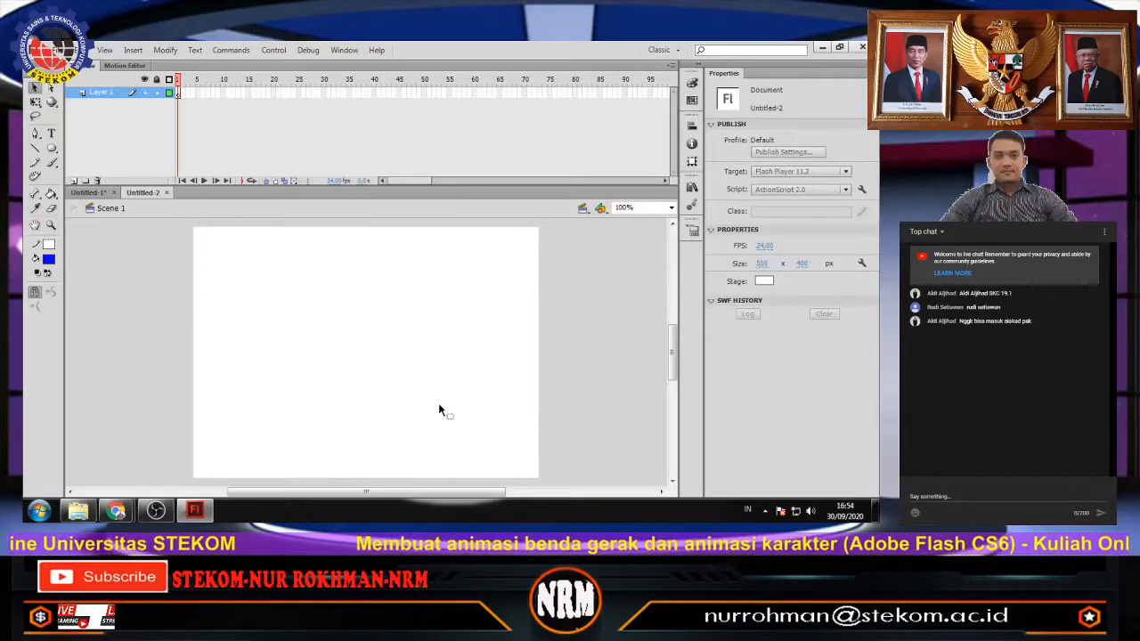
Switch to Chrome to check the YouTube live stream and its chat, and return to Flash.
{"action": "mouse_move", "coordinate": [116, 515]}
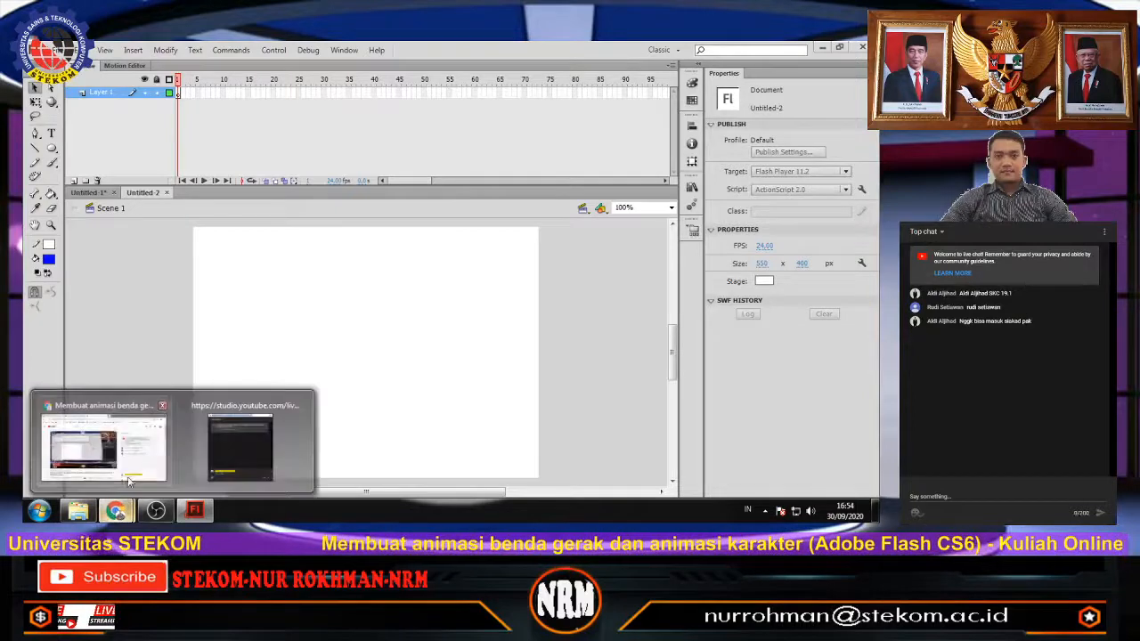
{"action": "left_click", "coordinate": [131, 465]}
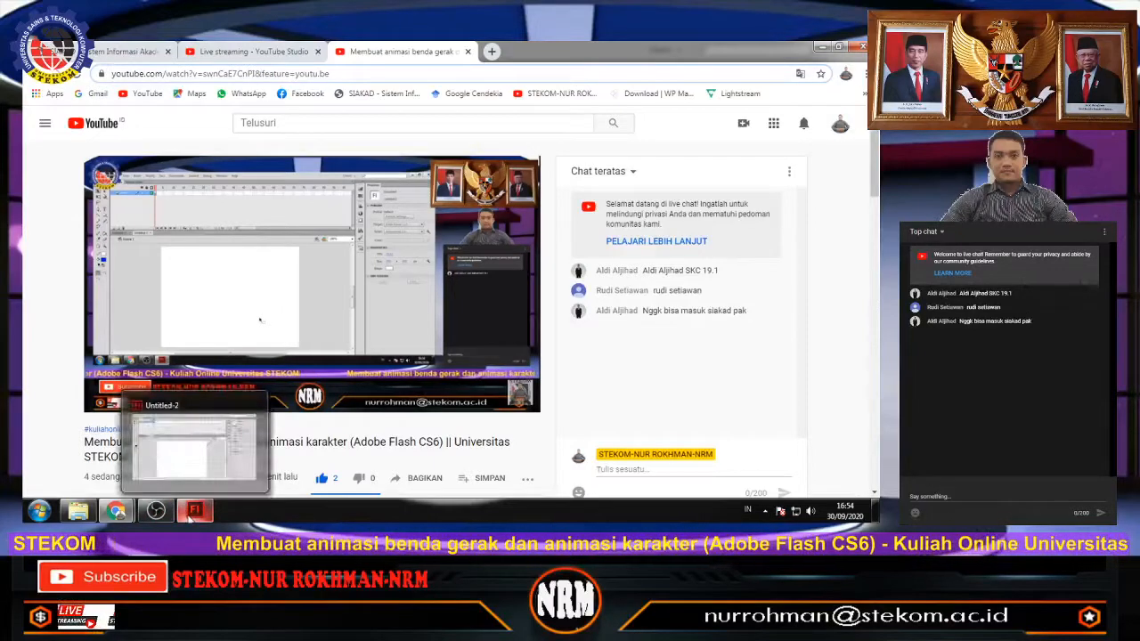
{"action": "left_click", "coordinate": [189, 515]}
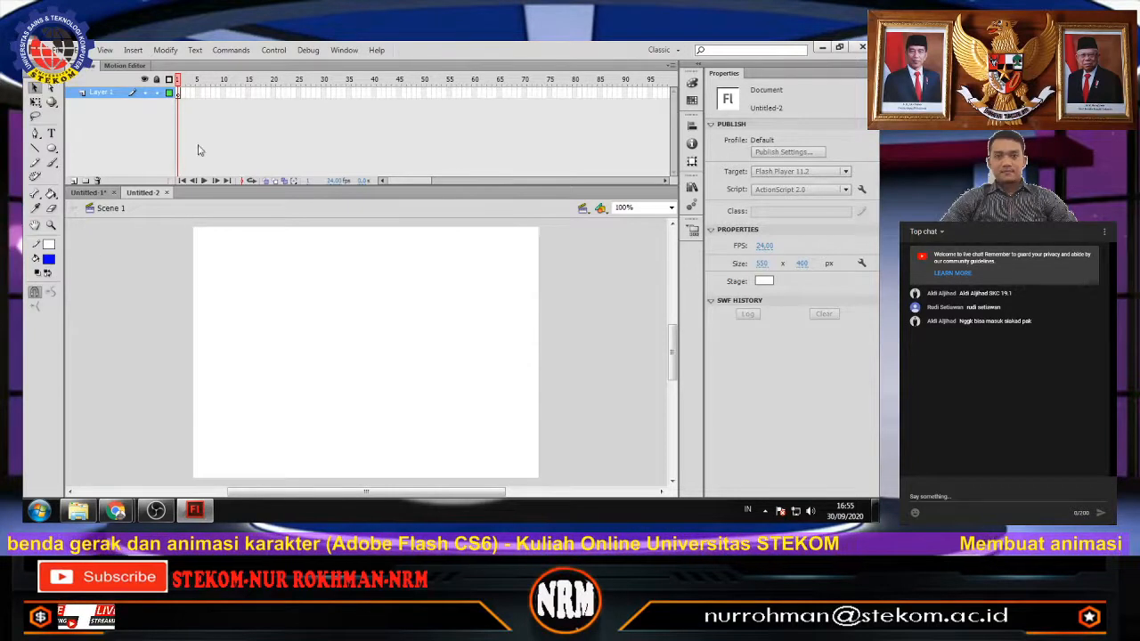
Set the fill colour to red and draw a small circle as the head in frame 1 of Layer 1 with the Oval tool.
{"action": "left_click", "coordinate": [178, 94]}
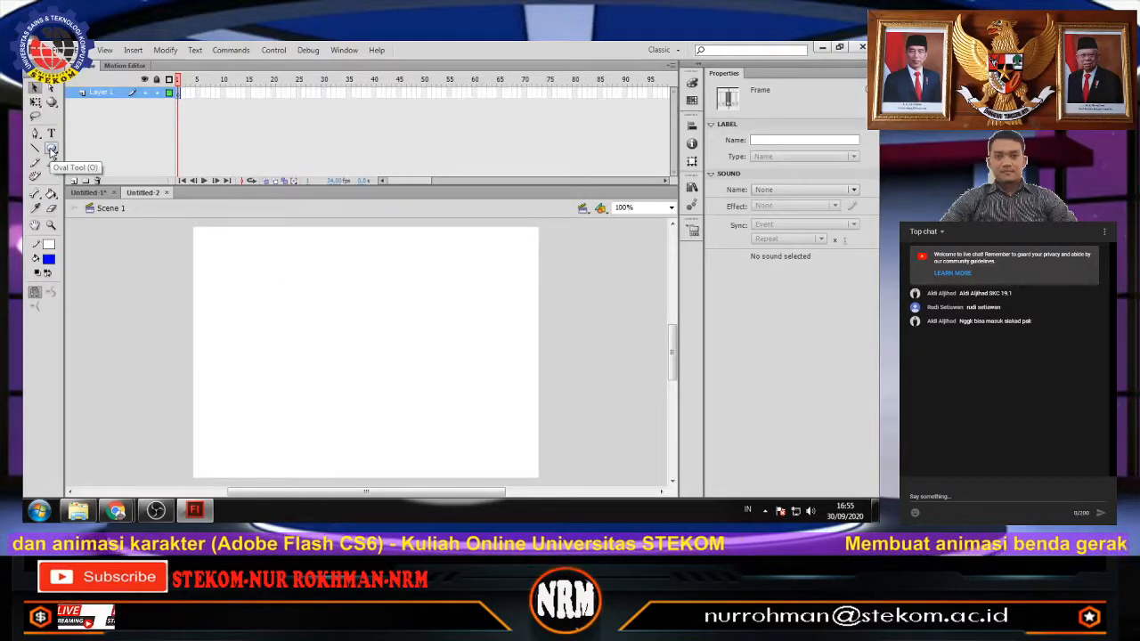
{"action": "left_click", "coordinate": [51, 150]}
{"action": "left_click", "coordinate": [49, 259]}
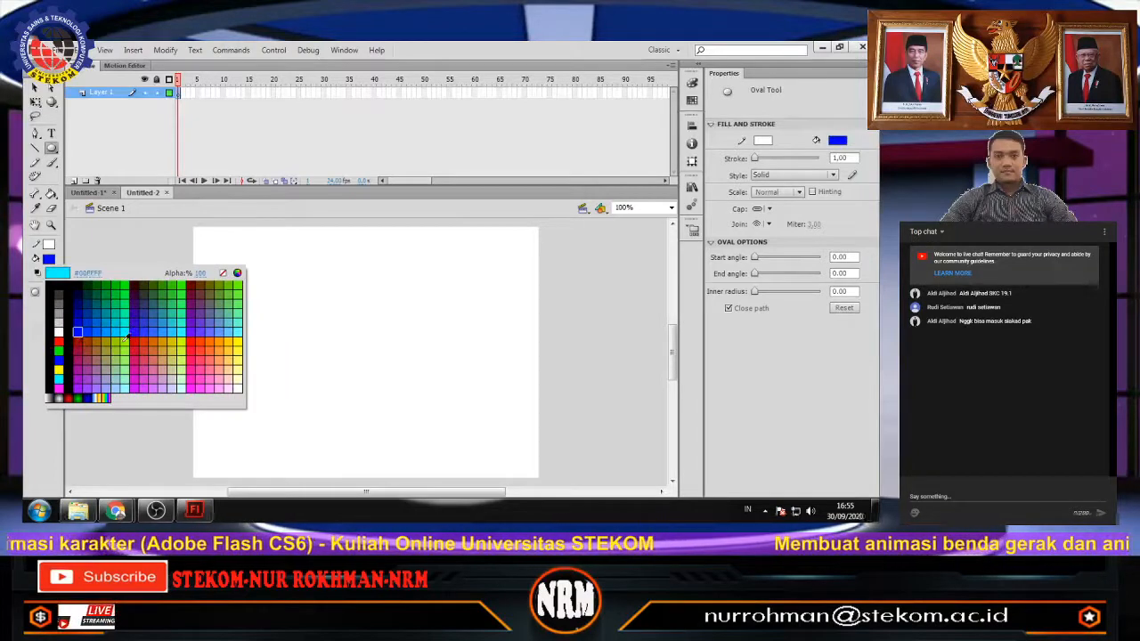
{"action": "left_click", "coordinate": [58, 340]}
{"action": "left_click", "coordinate": [49, 150]}
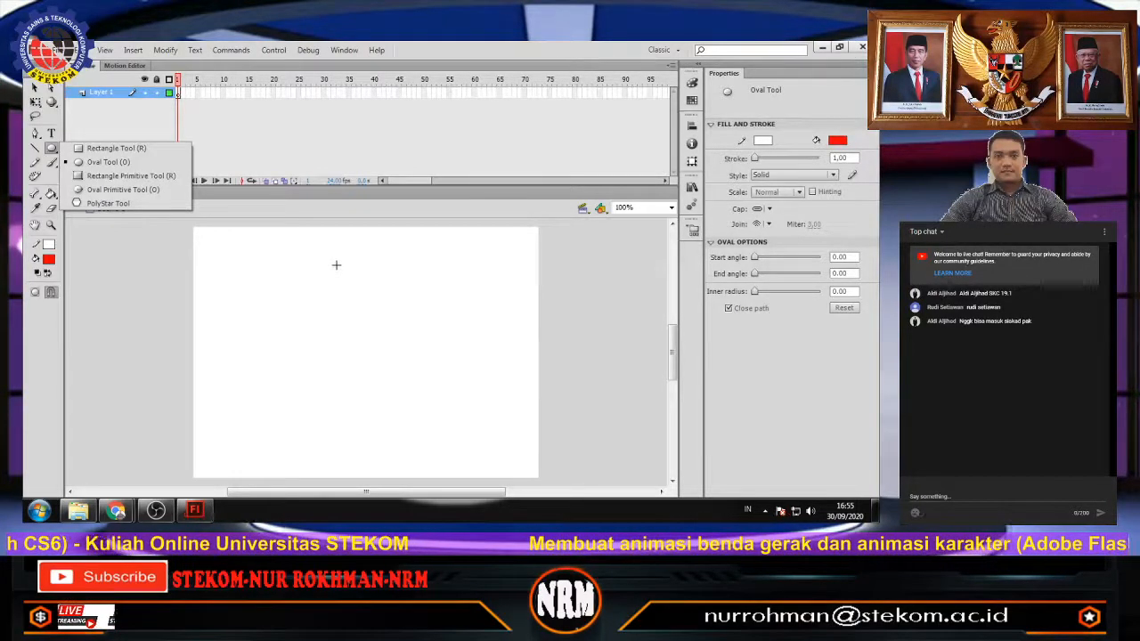
{"action": "left_click_drag", "start_coordinate": [336, 260], "coordinate": [360, 294]}
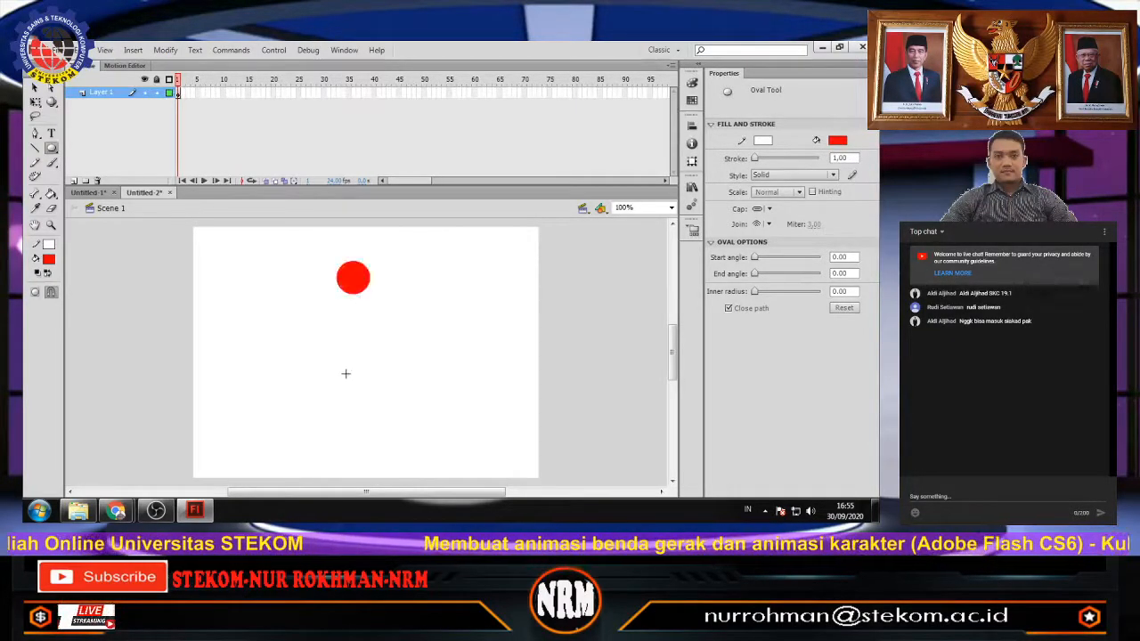
Add Layer 2 and draw a tall red rectangle directly below the head as the torso with the Rectangle tool.
{"action": "left_click", "coordinate": [75, 182]}
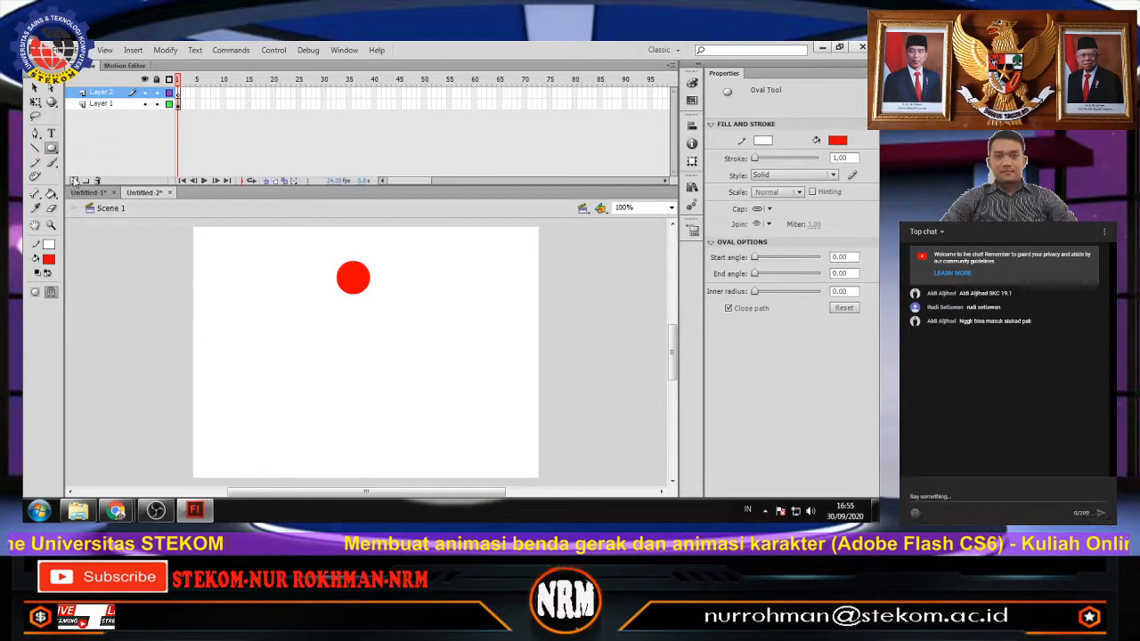
{"action": "left_click", "coordinate": [180, 93]}
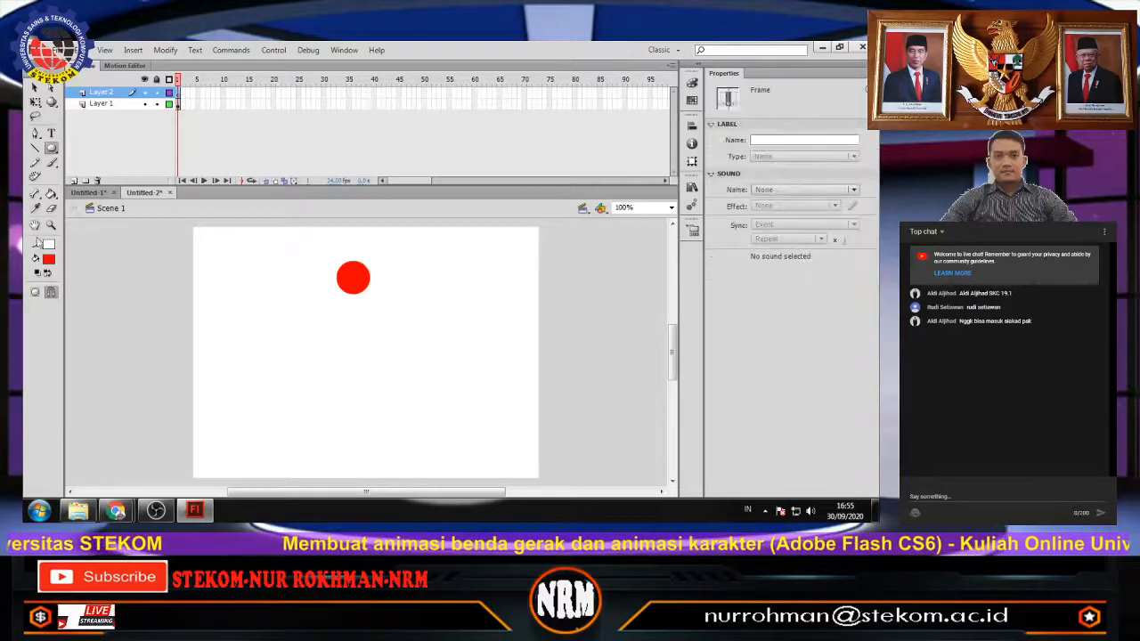
{"action": "left_click", "coordinate": [53, 151]}
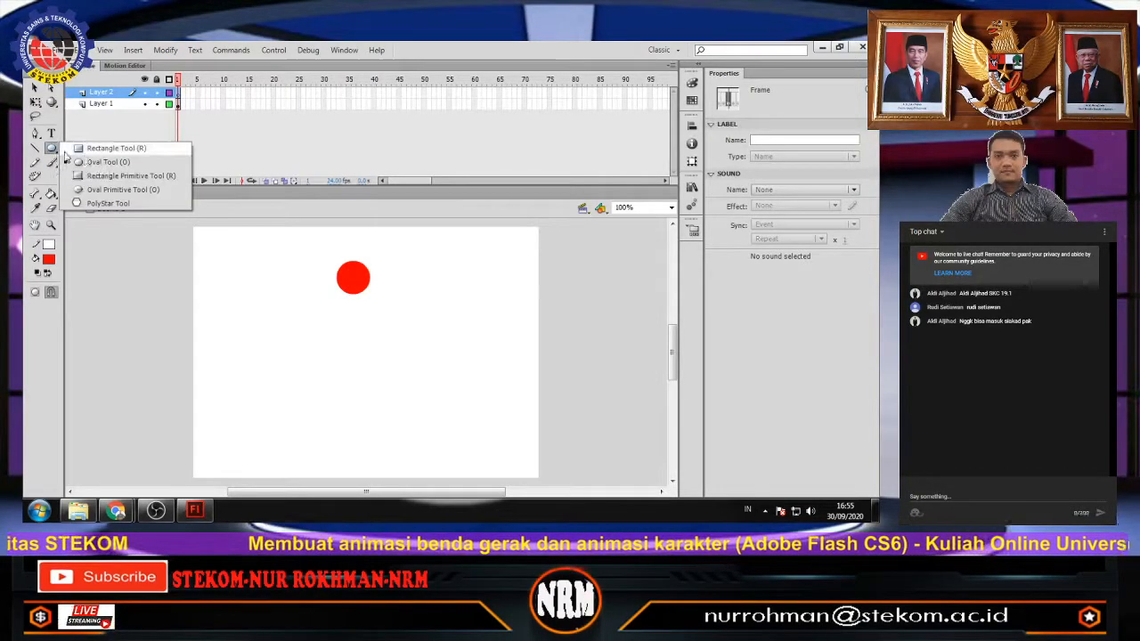
{"action": "left_click", "coordinate": [86, 151]}
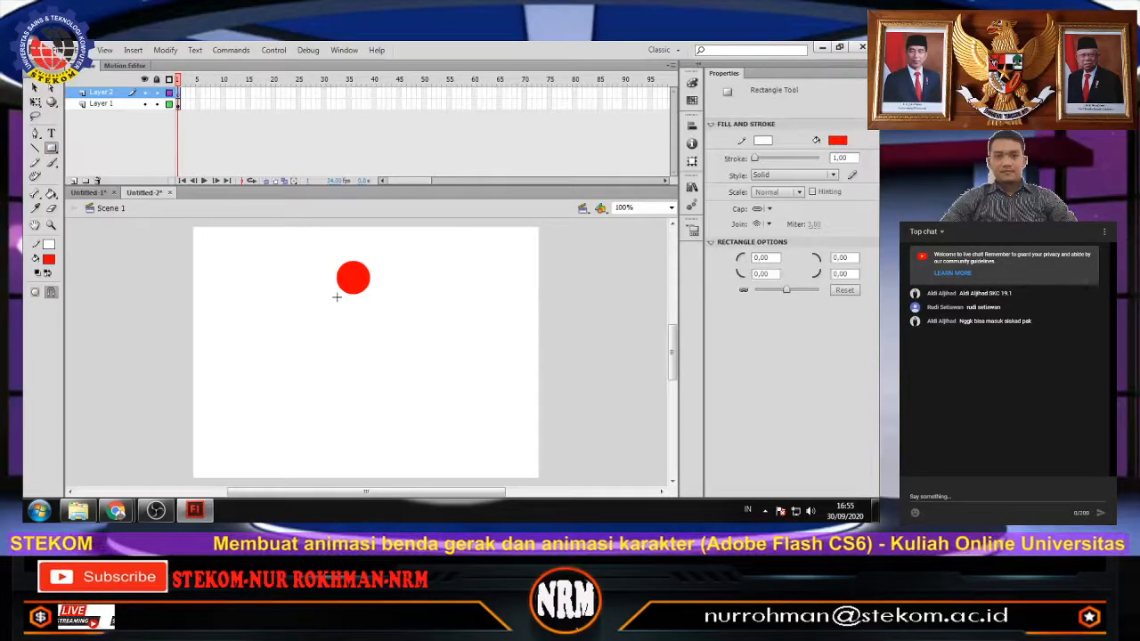
{"action": "left_click_drag", "start_coordinate": [336, 294], "coordinate": [371, 367]}
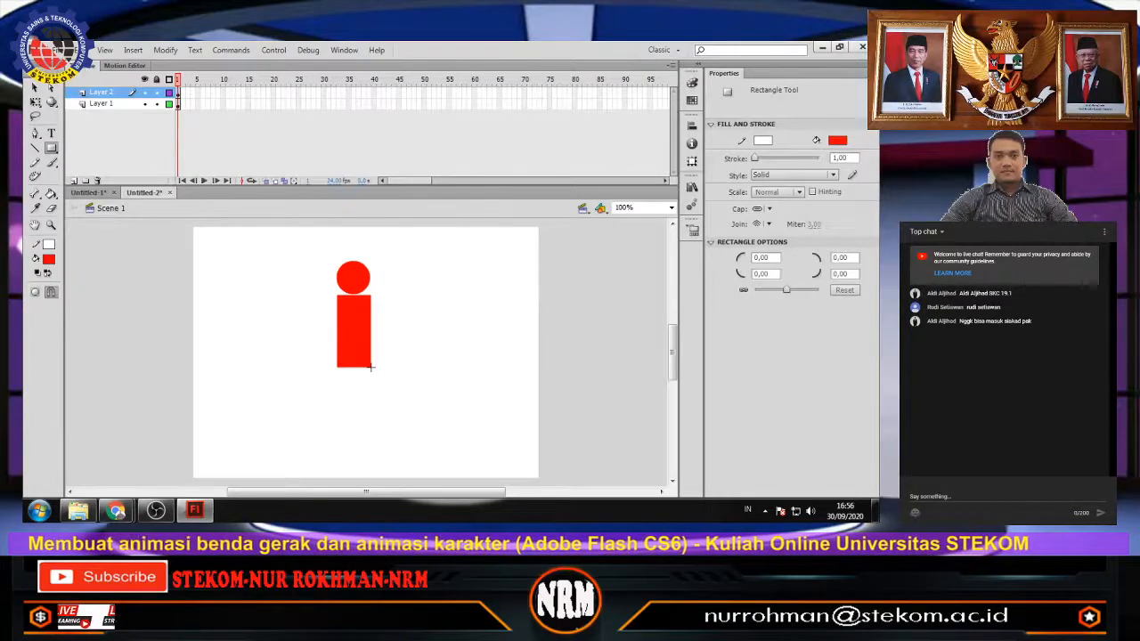
Add Layer 3 and Layer 4 and draw a thin horizontal red rectangle on each as the left and right arms beside the torso's upper part.
{"action": "left_click", "coordinate": [75, 181]}
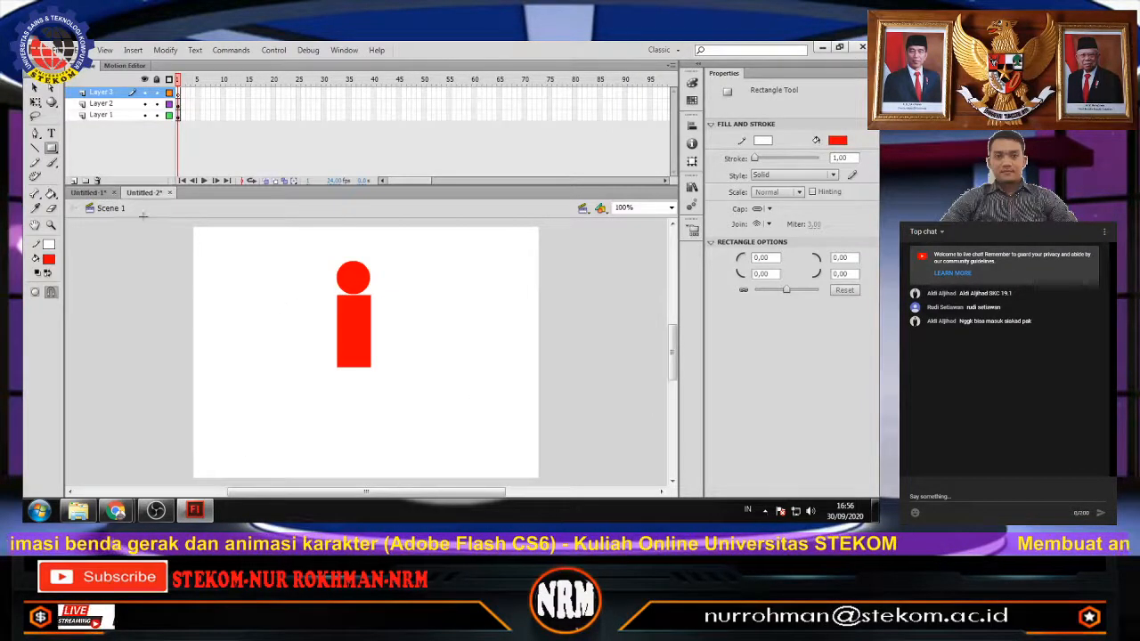
{"action": "left_click", "coordinate": [178, 93]}
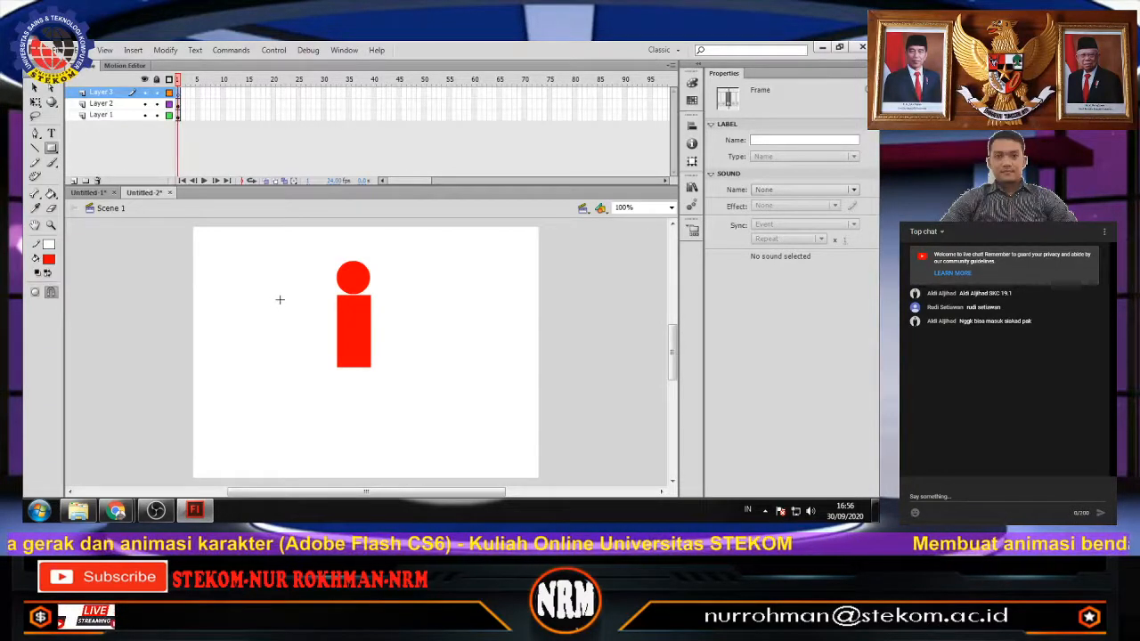
{"action": "left_click_drag", "start_coordinate": [299, 306], "coordinate": [338, 309]}
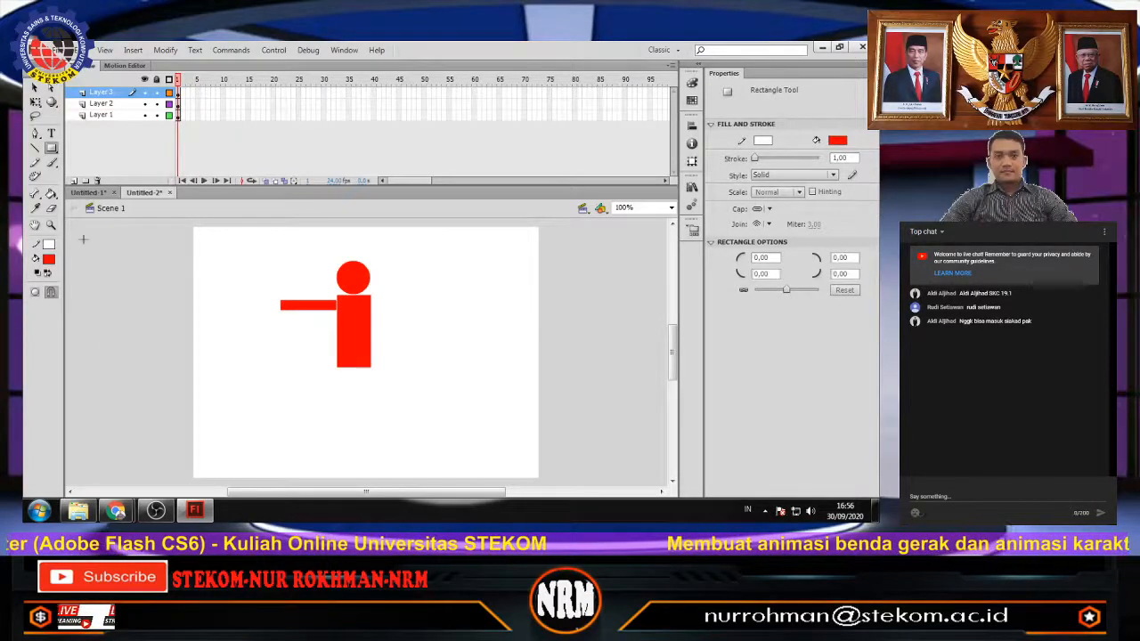
{"action": "left_click", "coordinate": [74, 181]}
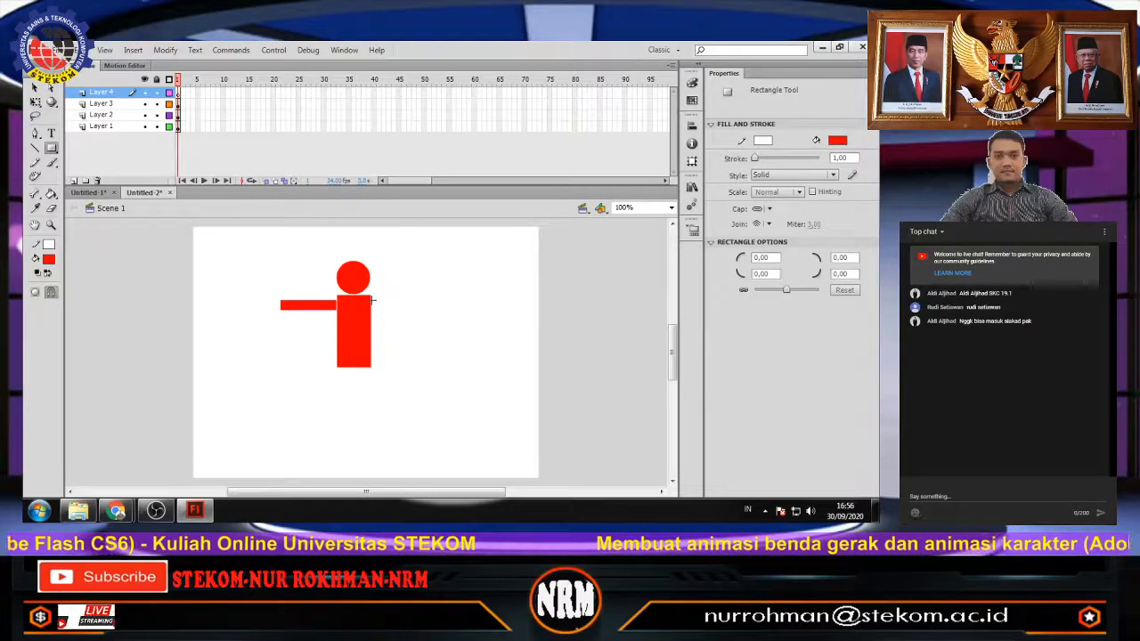
{"action": "left_click_drag", "start_coordinate": [372, 301], "coordinate": [434, 309]}
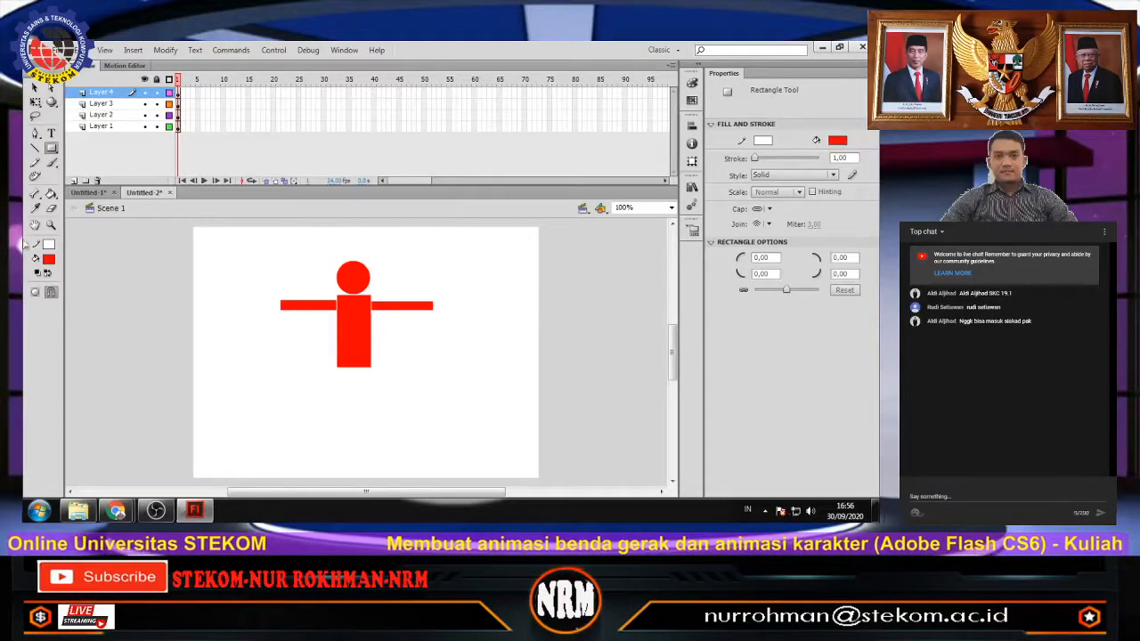
Add Layer 5 and Layer 6 and draw a narrow vertical red rectangle on each as the left and right legs below the torso.
{"action": "left_click", "coordinate": [75, 180]}
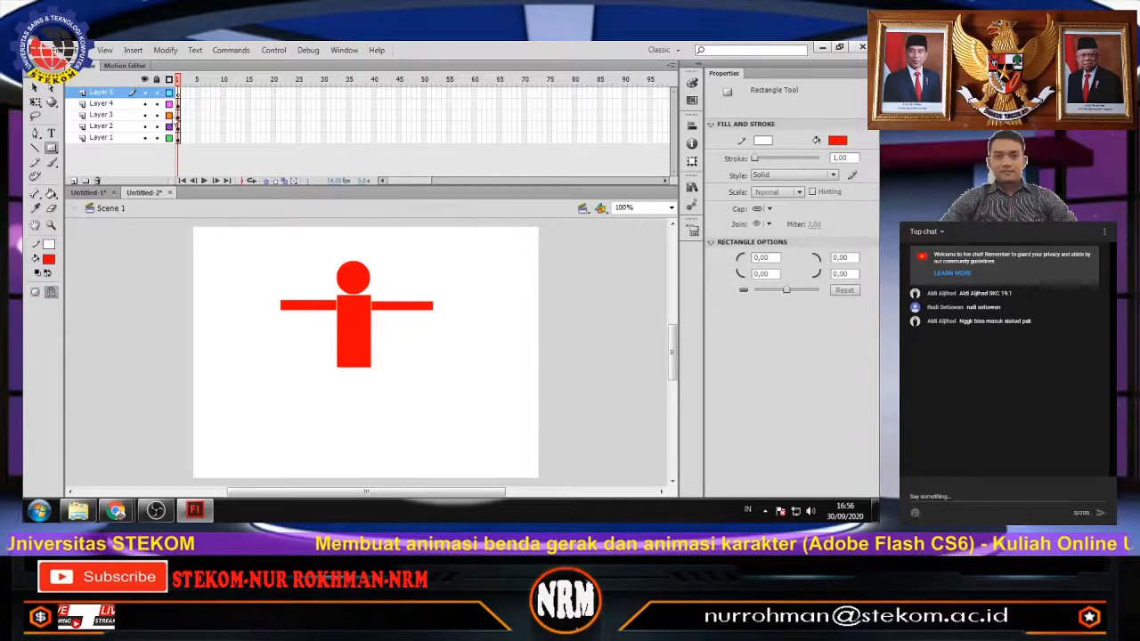
{"action": "left_click", "coordinate": [181, 93]}
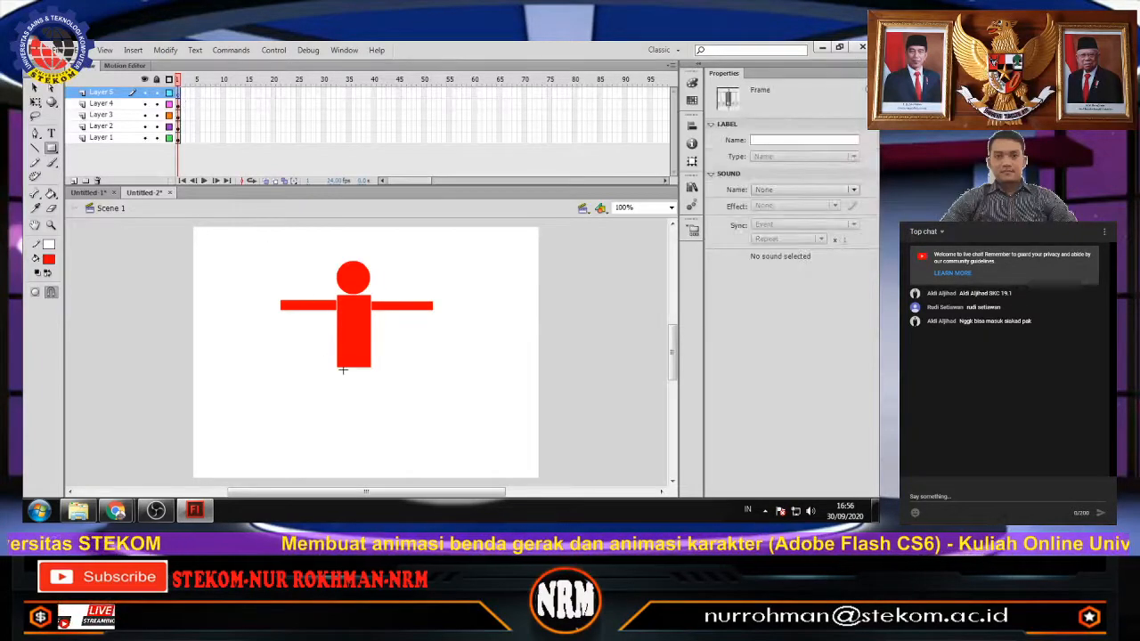
{"action": "left_click_drag", "start_coordinate": [336, 366], "coordinate": [352, 430]}
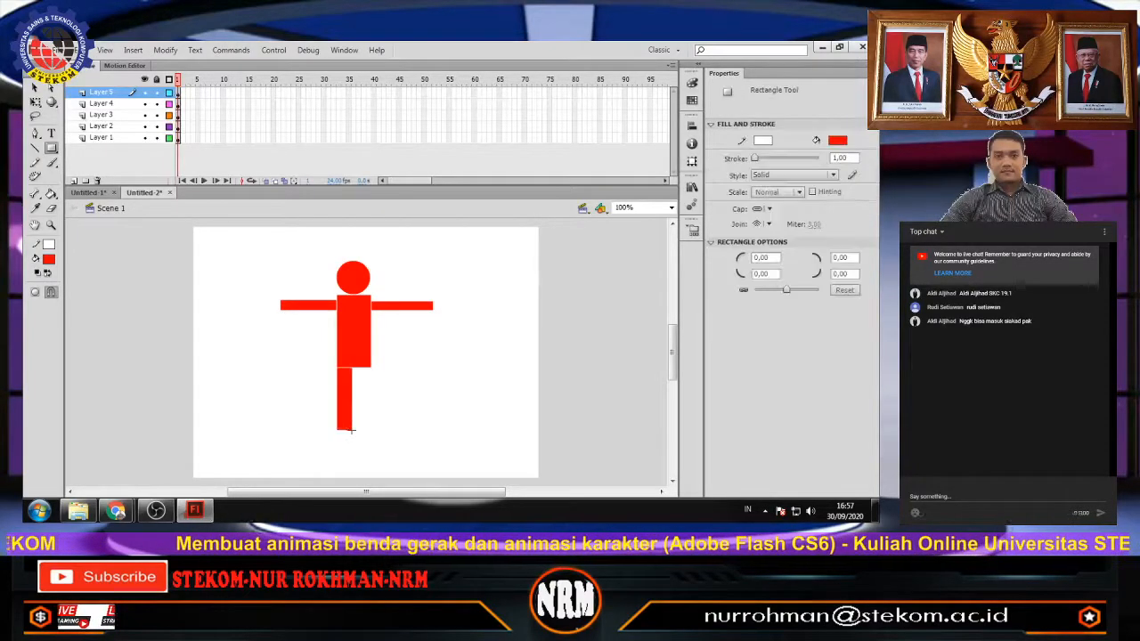
{"action": "left_click", "coordinate": [75, 181]}
{"action": "left_click", "coordinate": [178, 94]}
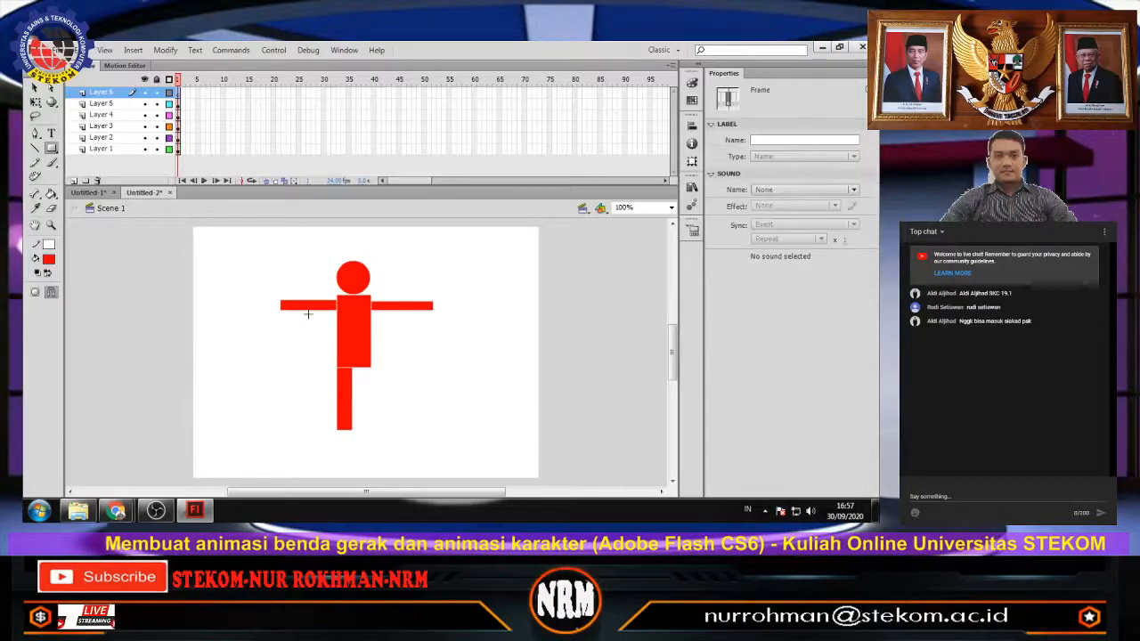
{"action": "left_click_drag", "start_coordinate": [354, 368], "coordinate": [367, 430]}
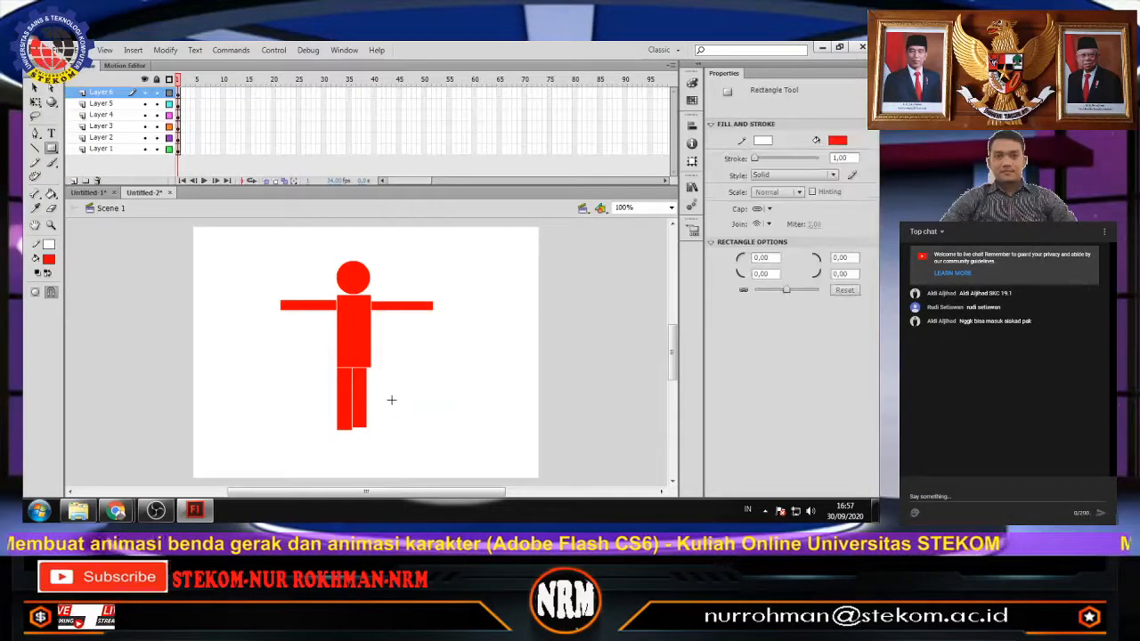
Move the right leg to line up with the torso's right edge at about X 259, and nudge the left leg up against the torso.
{"action": "left_click", "coordinate": [35, 101]}
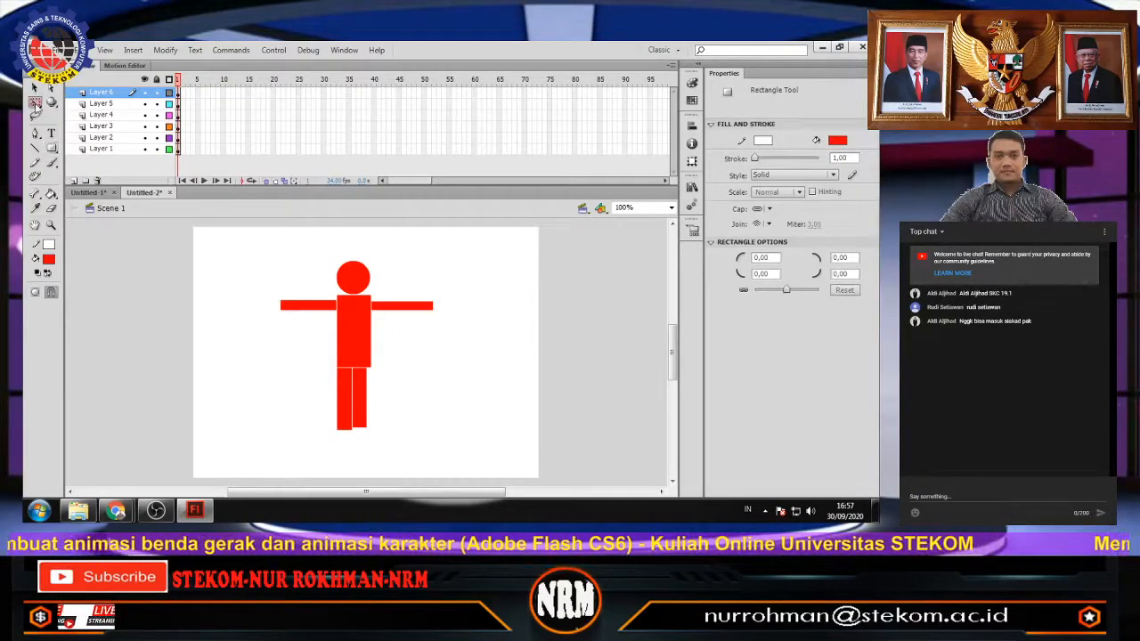
{"action": "left_click", "coordinate": [361, 417]}
{"action": "left_click_drag", "start_coordinate": [355, 398], "coordinate": [362, 427]}
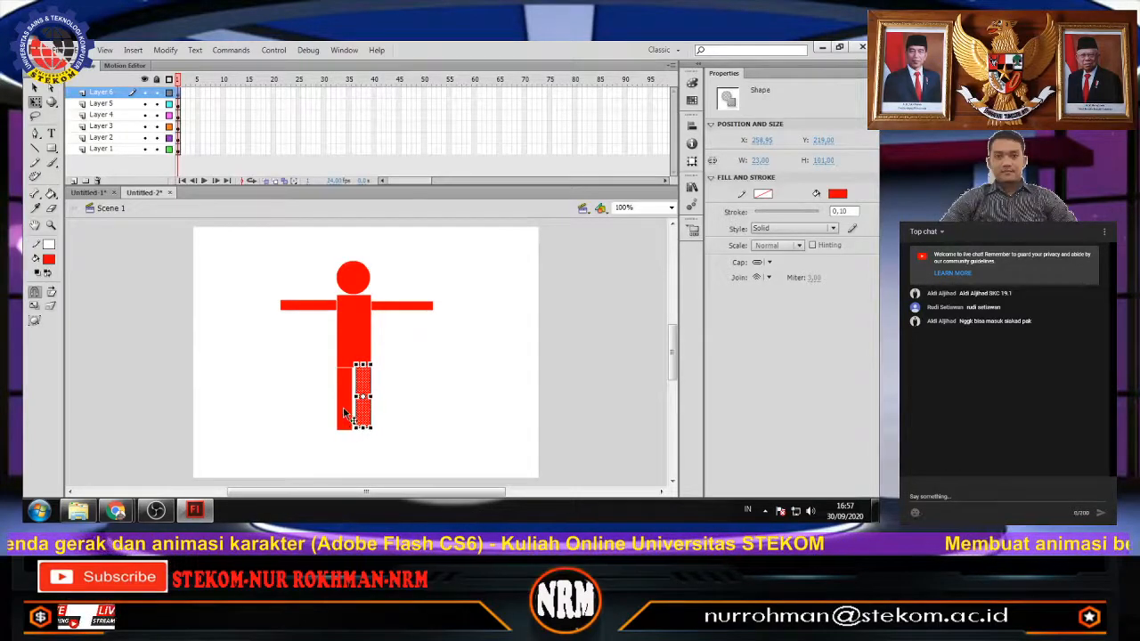
{"action": "left_click", "coordinate": [347, 409]}
{"action": "key", "text": "Up"}
{"action": "key", "text": "Up"}
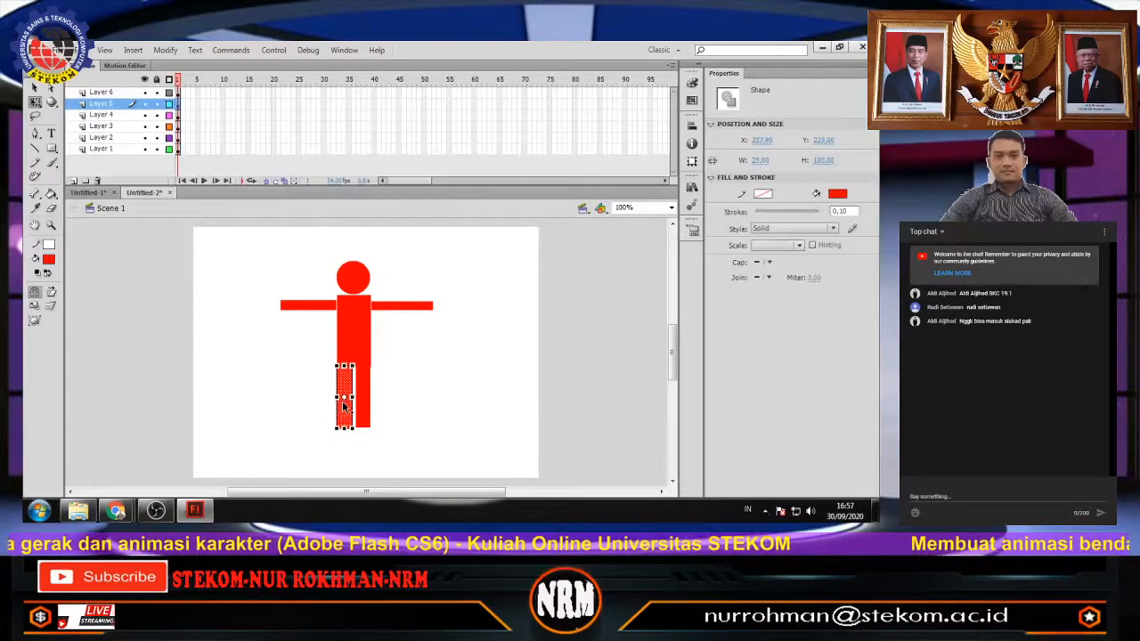
{"action": "left_click", "coordinate": [398, 415]}
Nudge the right arm on Layer 4 left against the torso's side.
{"action": "left_click", "coordinate": [392, 307]}
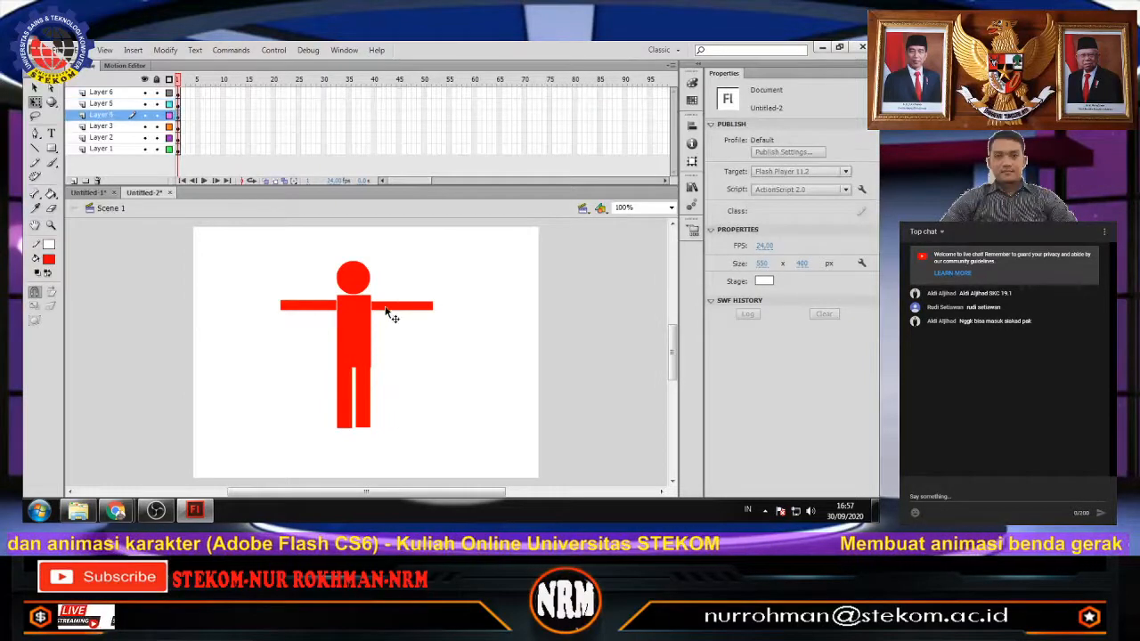
{"action": "key", "text": "Left"}
{"action": "key", "text": "Left"}
{"action": "key", "text": "Left"}
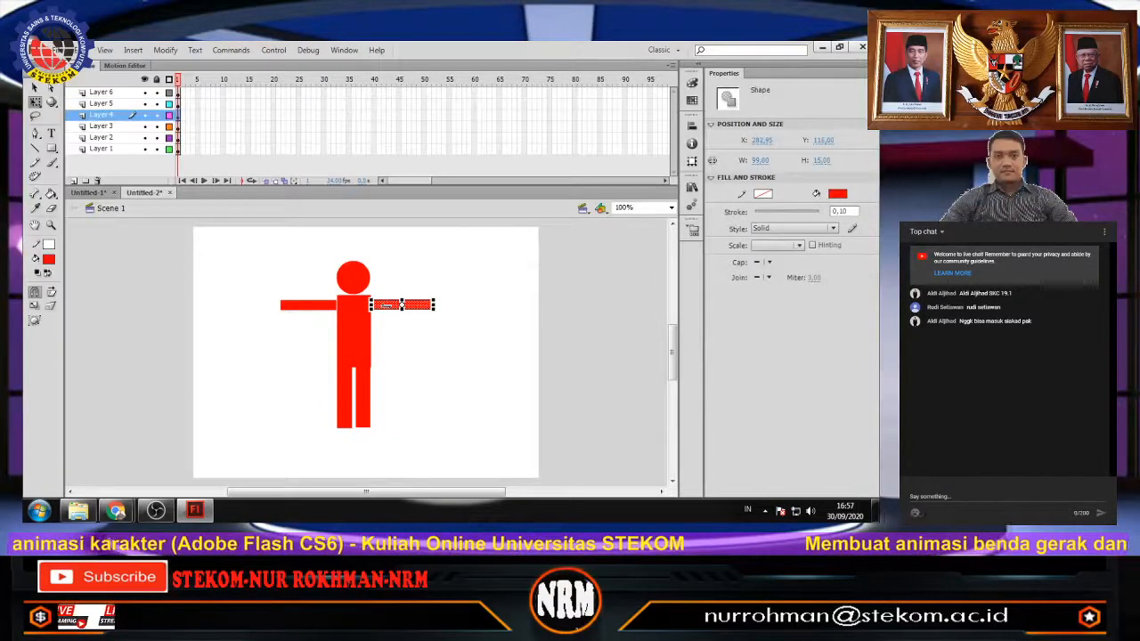
Shift the left arm's fill on Layer 3 slightly right against the torso's side.
{"action": "left_click", "coordinate": [399, 360]}
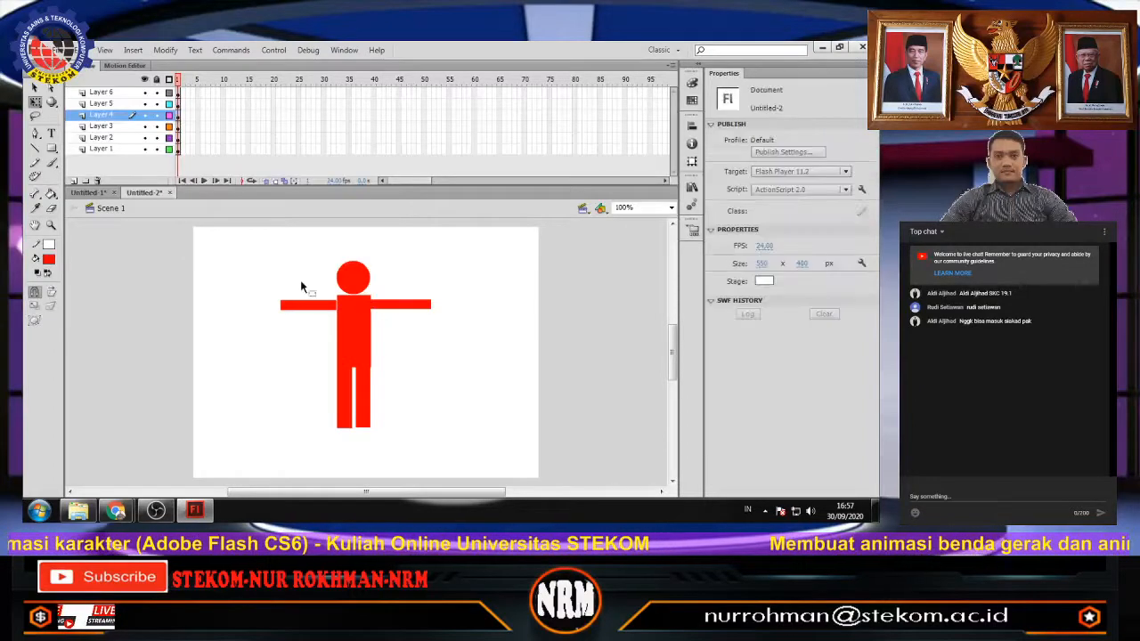
{"action": "left_click", "coordinate": [306, 301]}
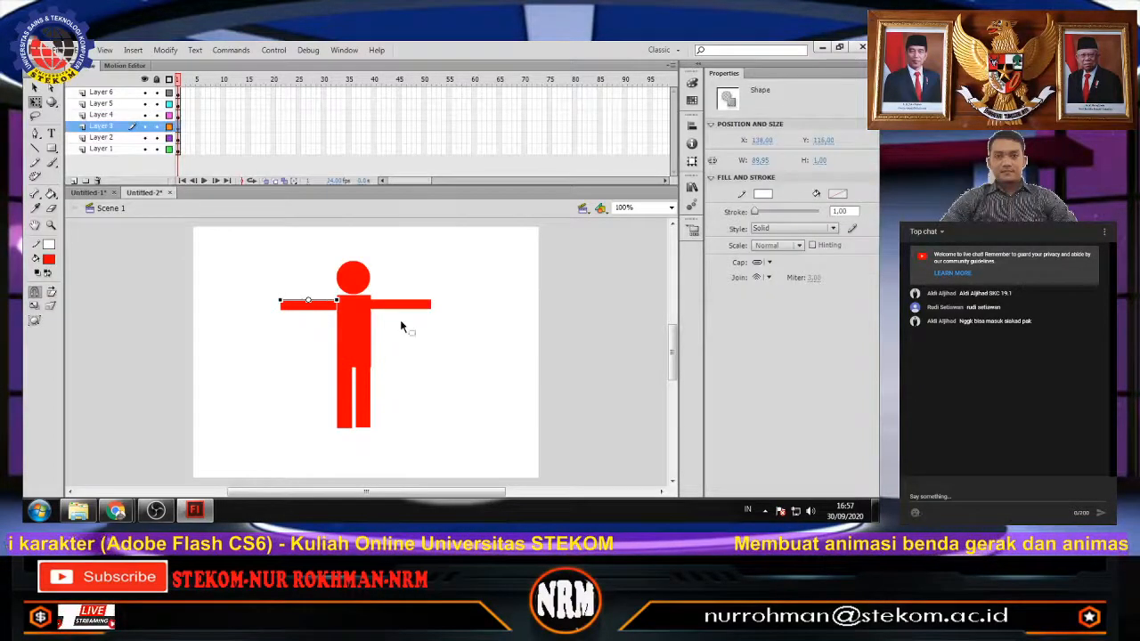
{"action": "left_click_drag", "start_coordinate": [313, 310], "coordinate": [314, 319]}
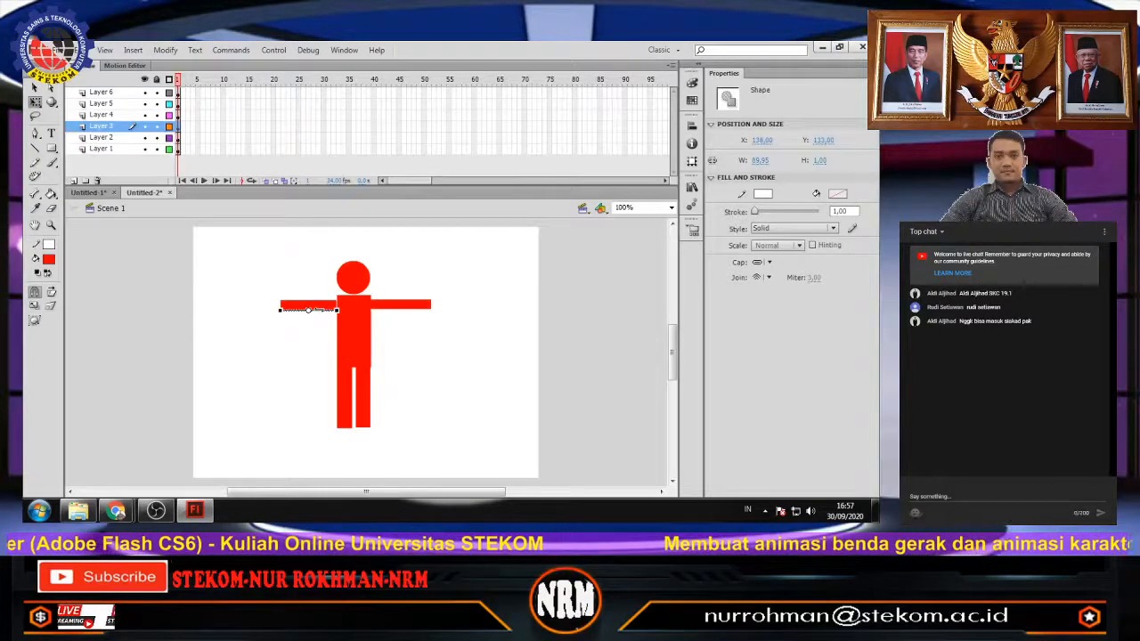
{"action": "left_click", "coordinate": [326, 333]}
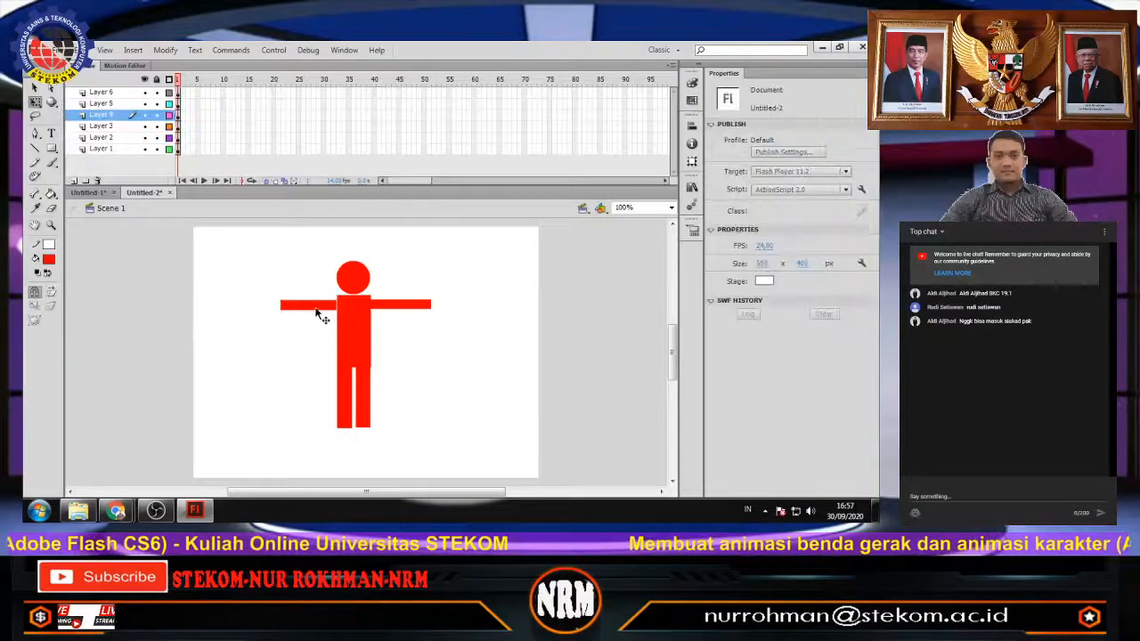
{"action": "left_click", "coordinate": [317, 308]}
{"action": "left_click_drag", "start_coordinate": [313, 305], "coordinate": [316, 305]}
{"action": "left_click", "coordinate": [486, 369]}
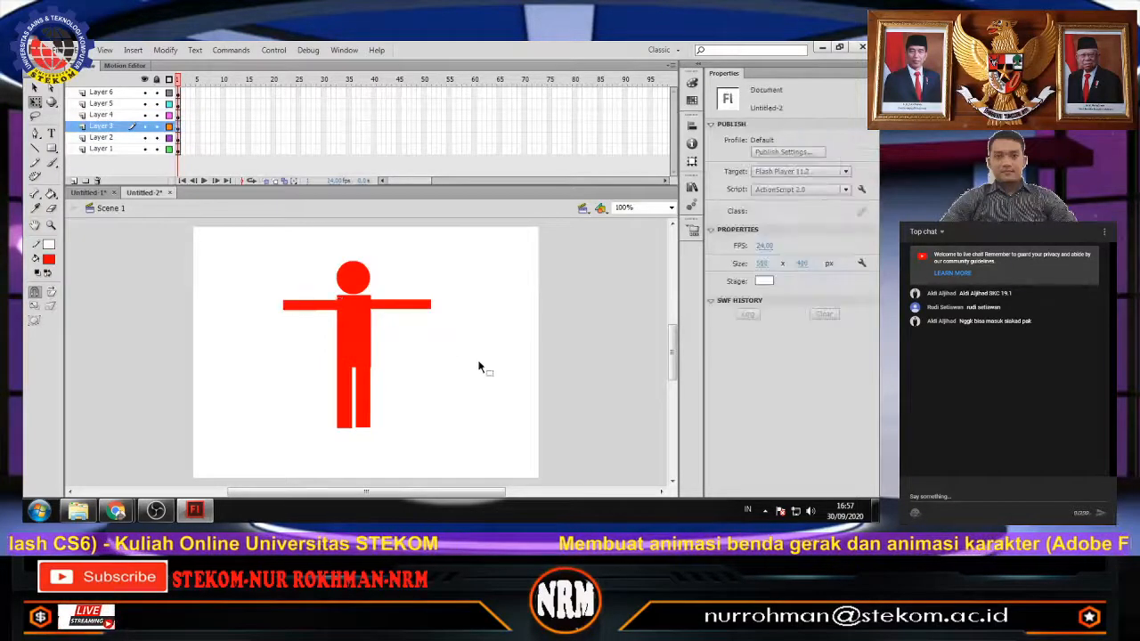
Delete the outline along the left arm's upper edge and nudge the arm's fill up level with the right arm.
{"action": "left_click", "coordinate": [310, 301]}
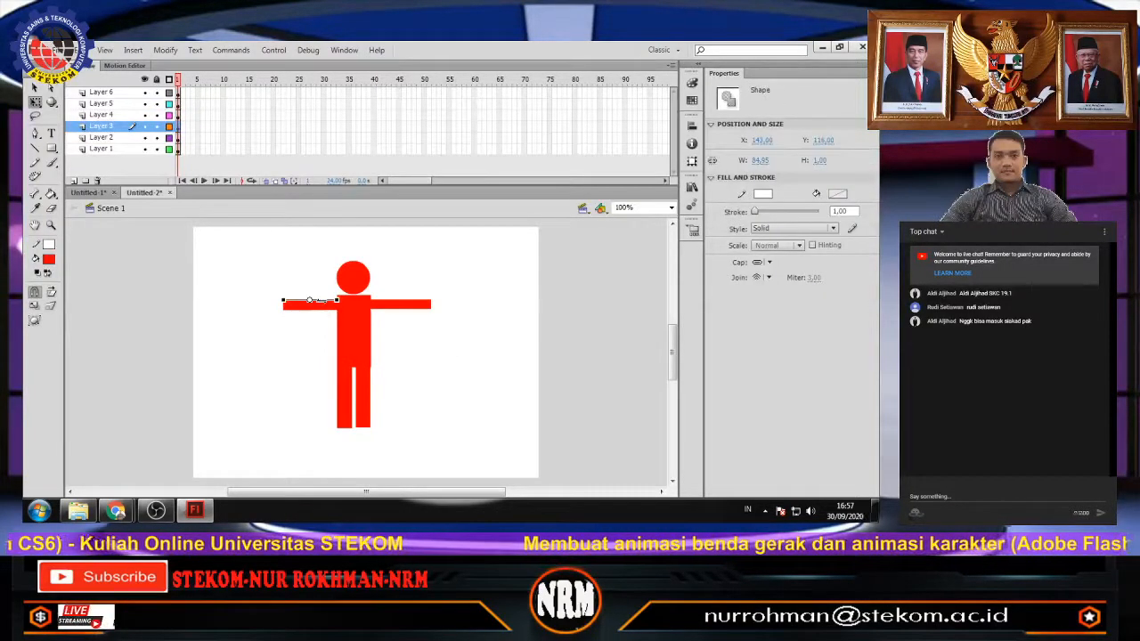
{"action": "key", "text": "Delete"}
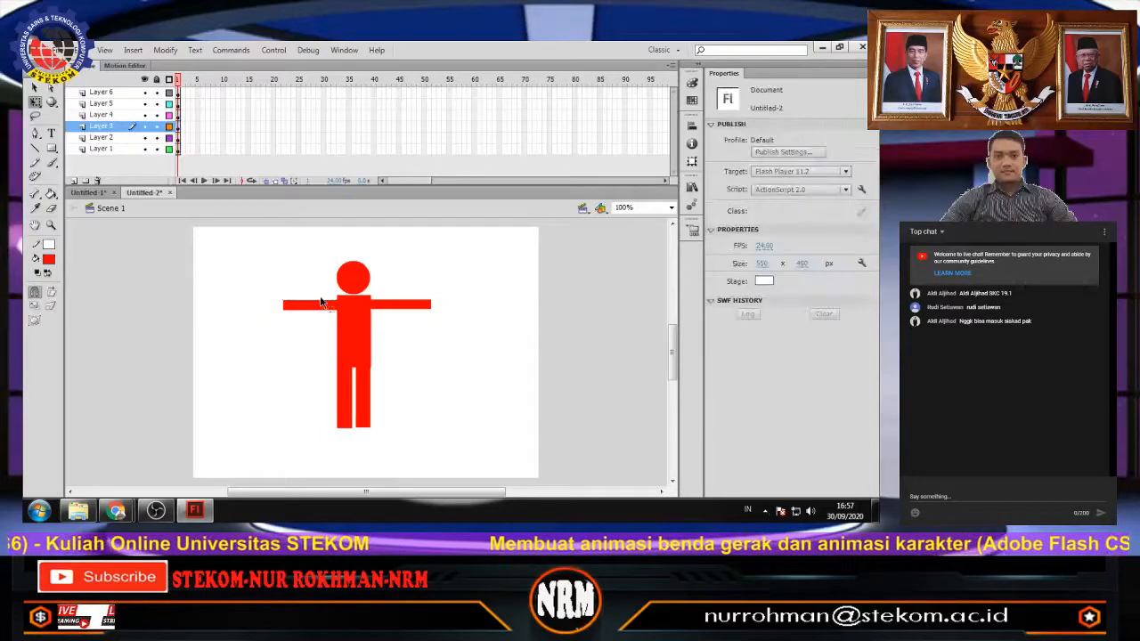
{"action": "left_click", "coordinate": [312, 307]}
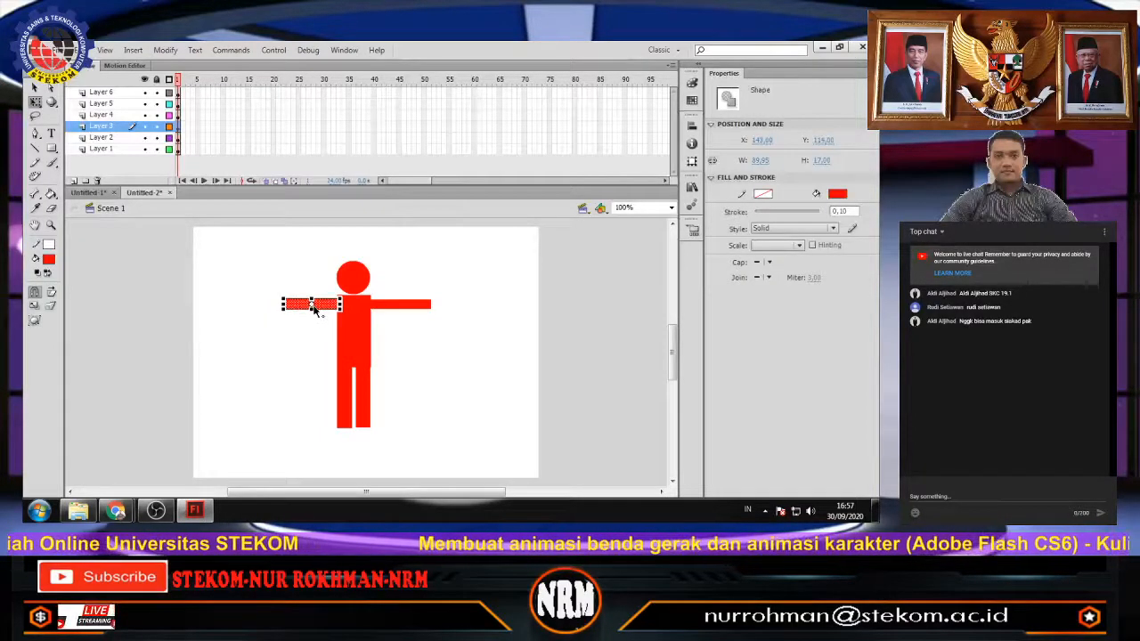
{"action": "left_click", "coordinate": [401, 343]}
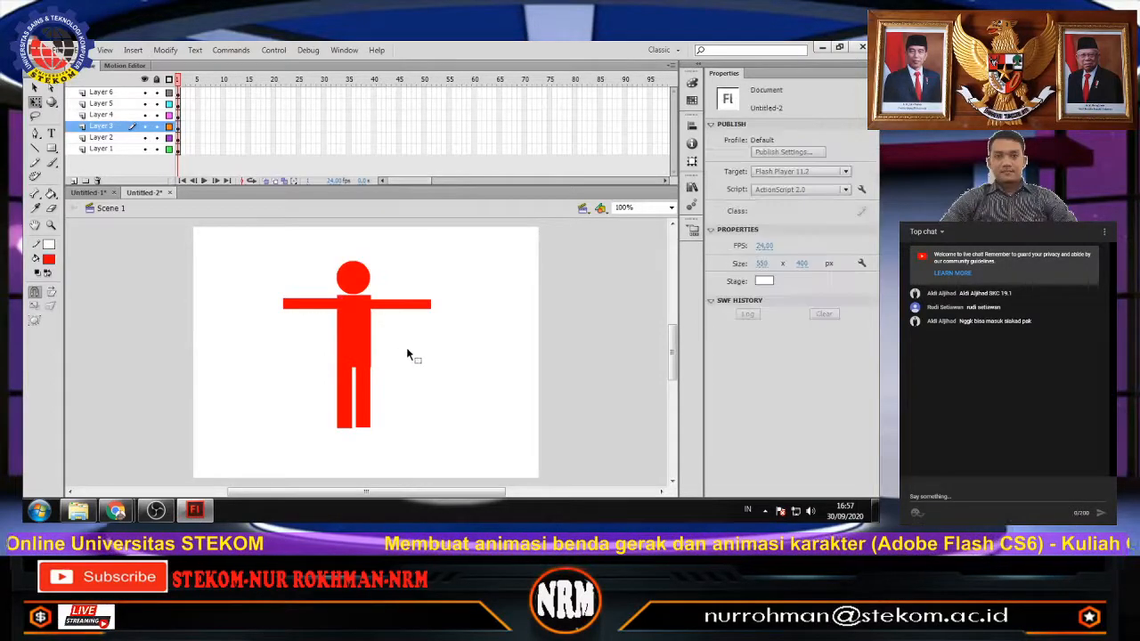
Nudge the head on Layer 1 down so it sits against the torso.
{"action": "left_click", "coordinate": [352, 280]}
{"action": "key", "text": "Down"}
{"action": "key", "text": "Down"}
{"action": "key", "text": "Down"}
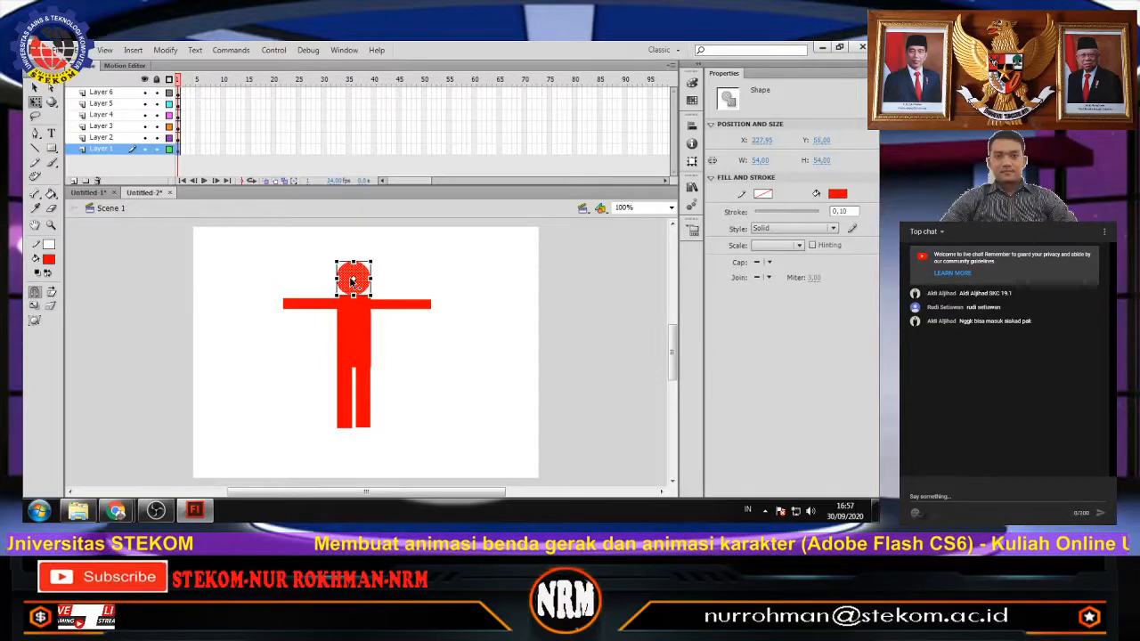
{"action": "left_click", "coordinate": [438, 362]}
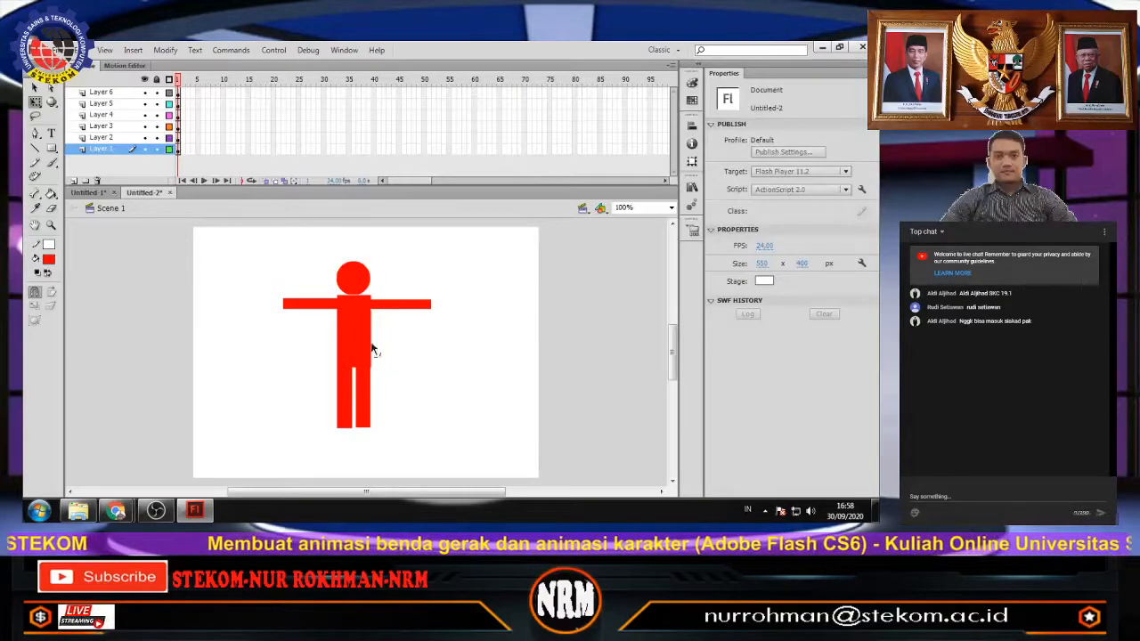
Fine-tune the right leg's position on Layer 6 so it lines up with the torso's right edge.
{"action": "left_click", "coordinate": [365, 422]}
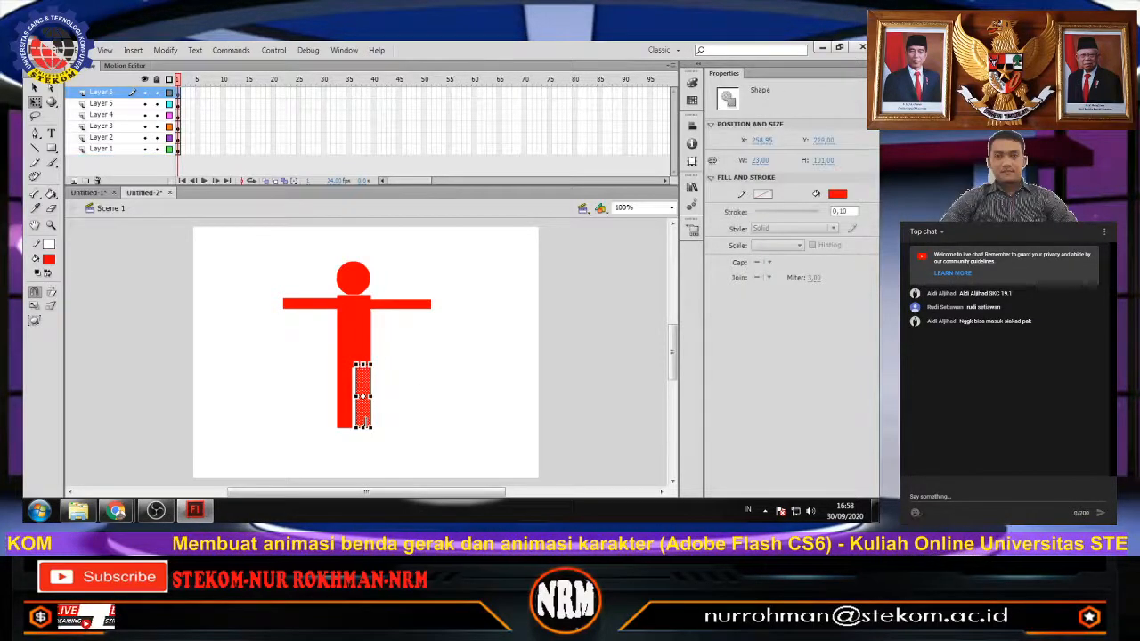
{"action": "left_click", "coordinate": [460, 408]}
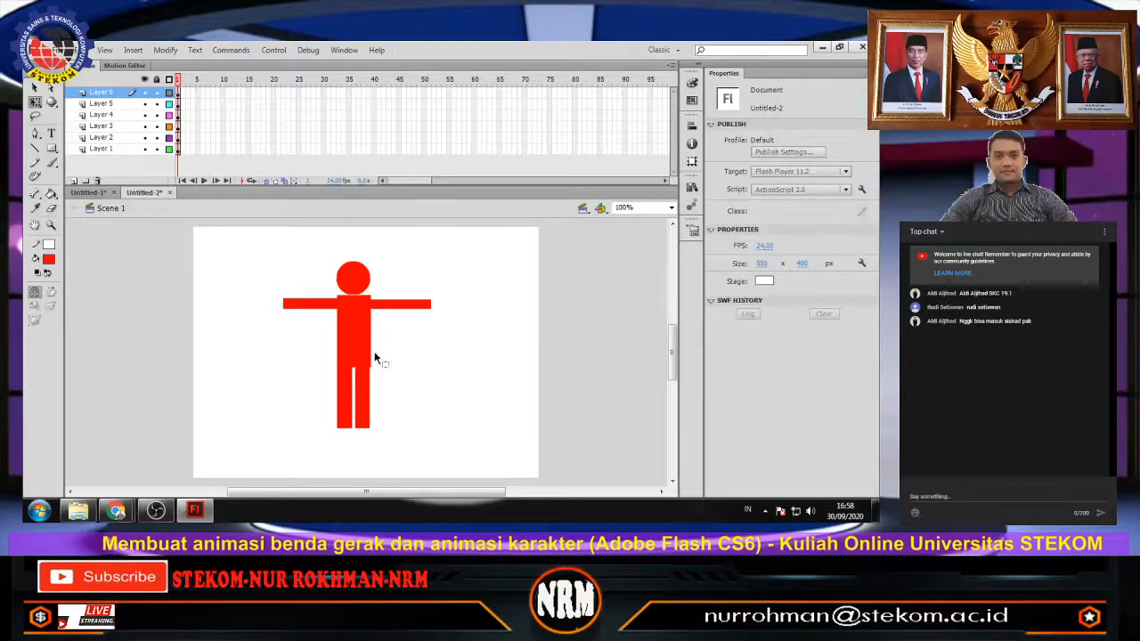
{"action": "left_click", "coordinate": [362, 392]}
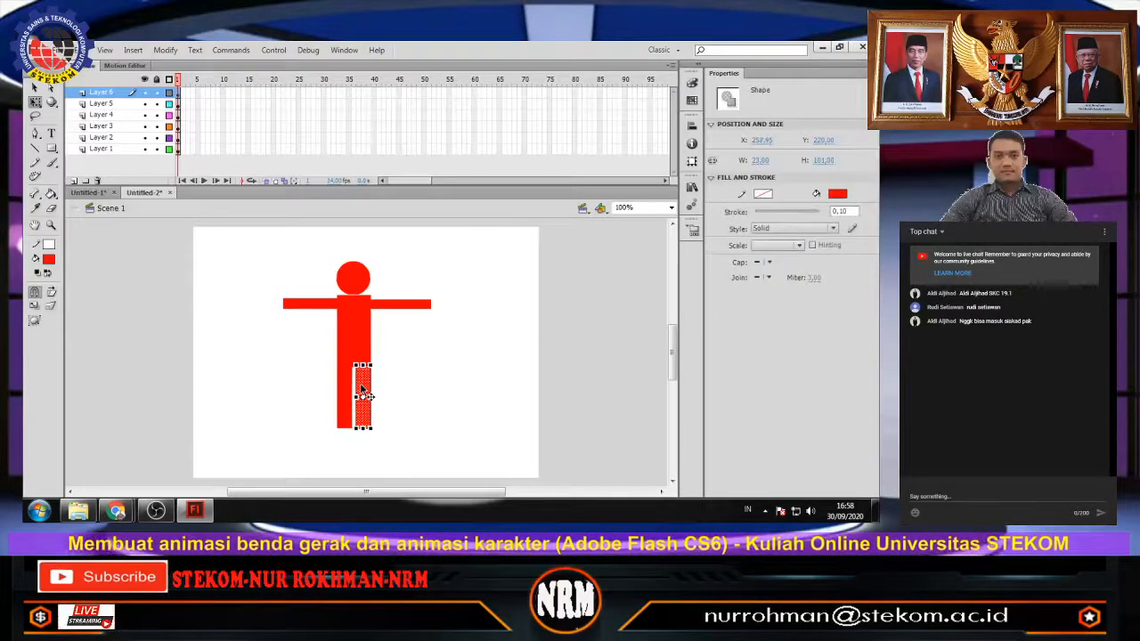
{"action": "left_click", "coordinate": [516, 419]}
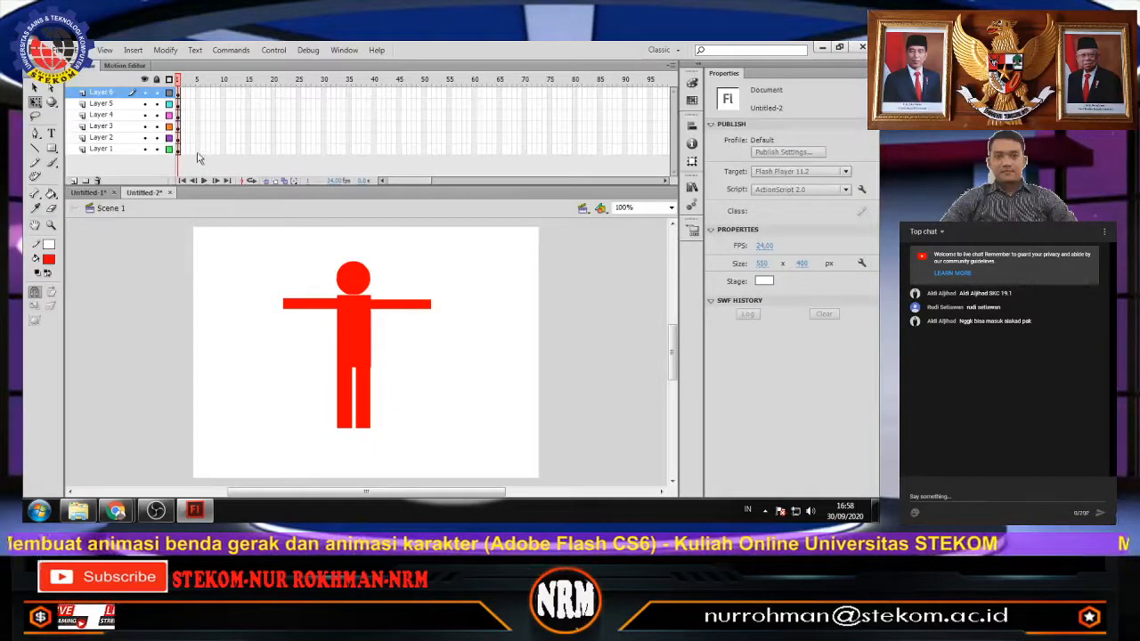
Insert keyframes at frame 5 on all six layers and play back the short timeline.
{"action": "left_click", "coordinate": [199, 93]}
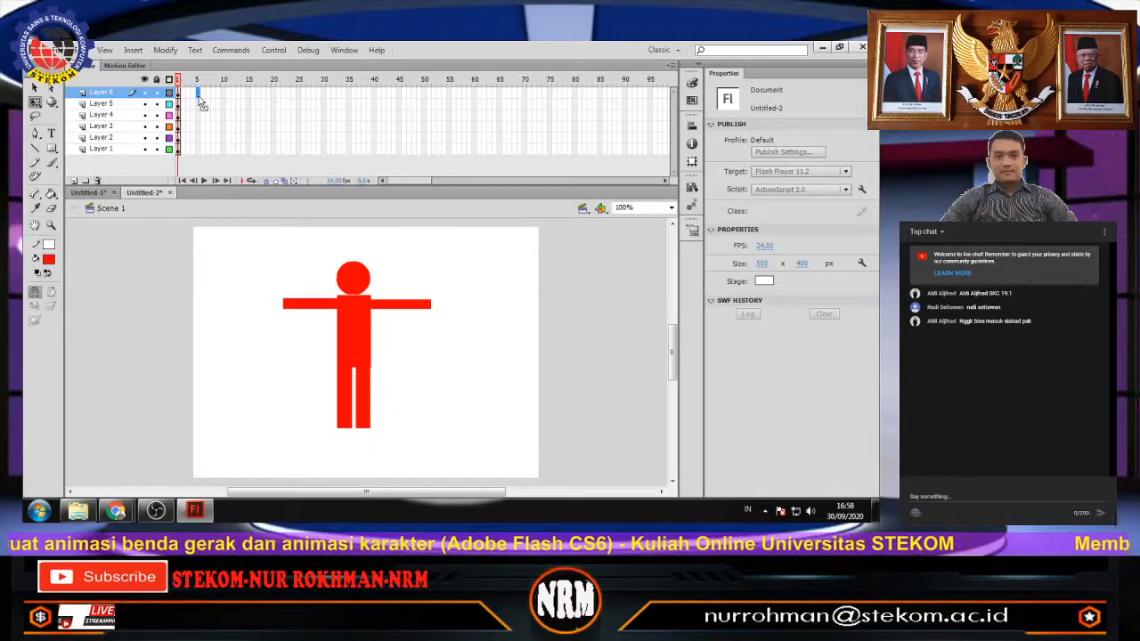
{"action": "left_click", "coordinate": [199, 149], "text": "shift"}
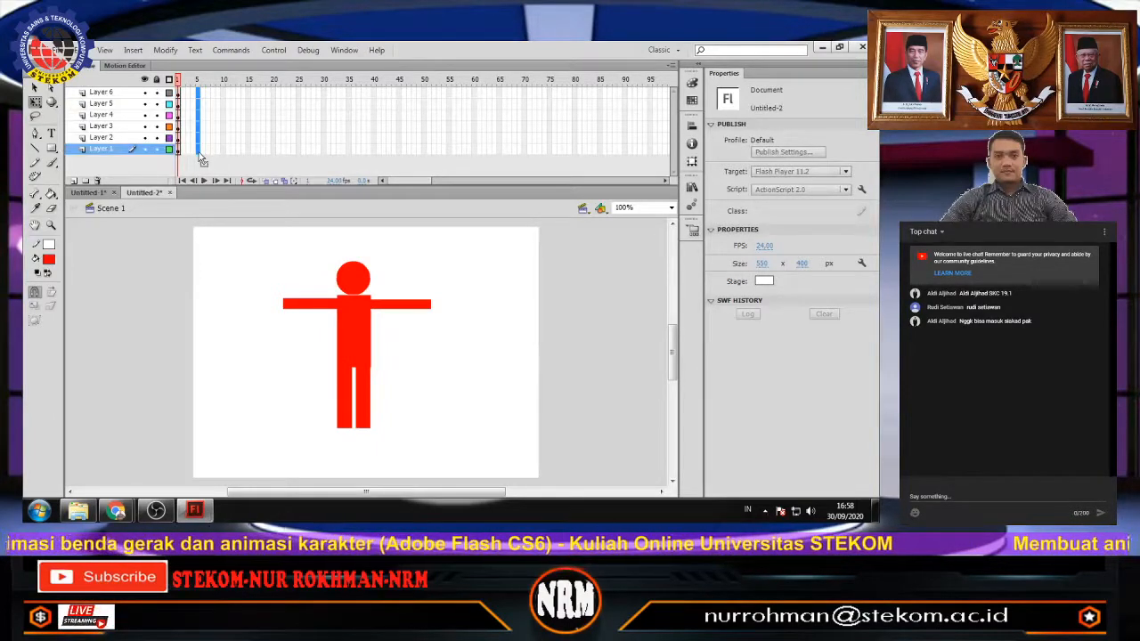
{"action": "right_click", "coordinate": [199, 156]}
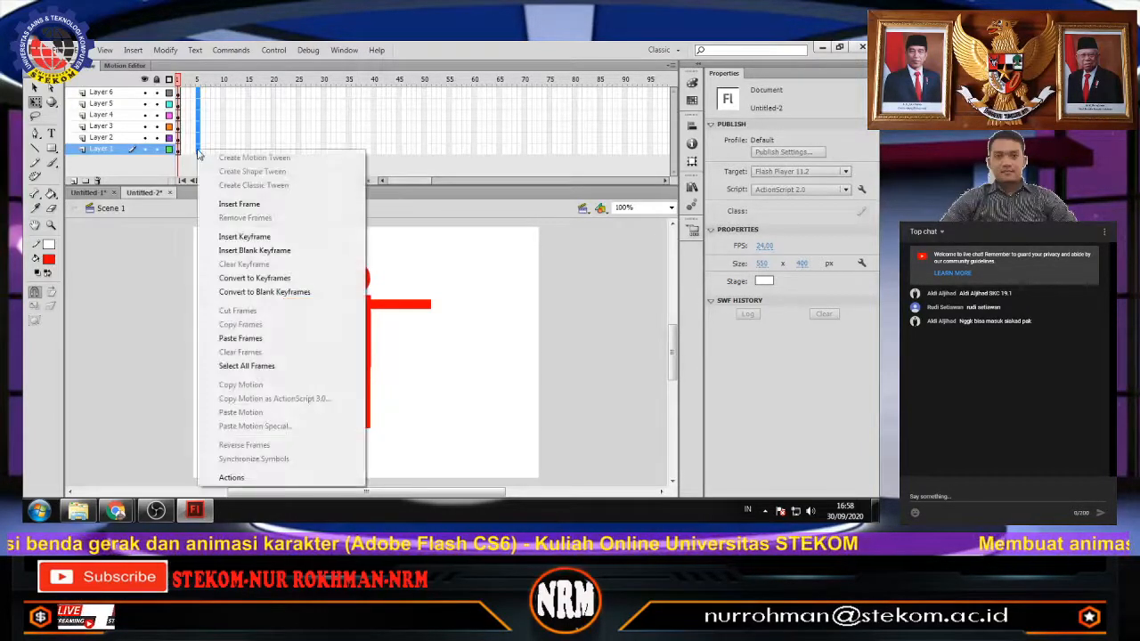
{"action": "left_click", "coordinate": [246, 237]}
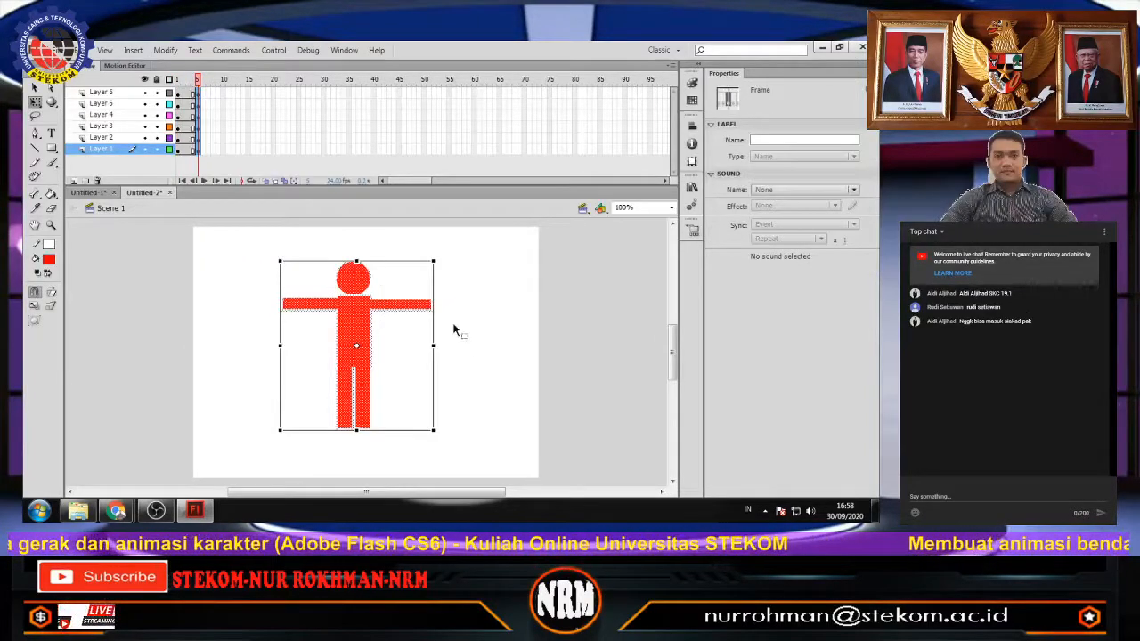
{"action": "left_click_drag", "start_coordinate": [198, 82], "coordinate": [196, 114]}
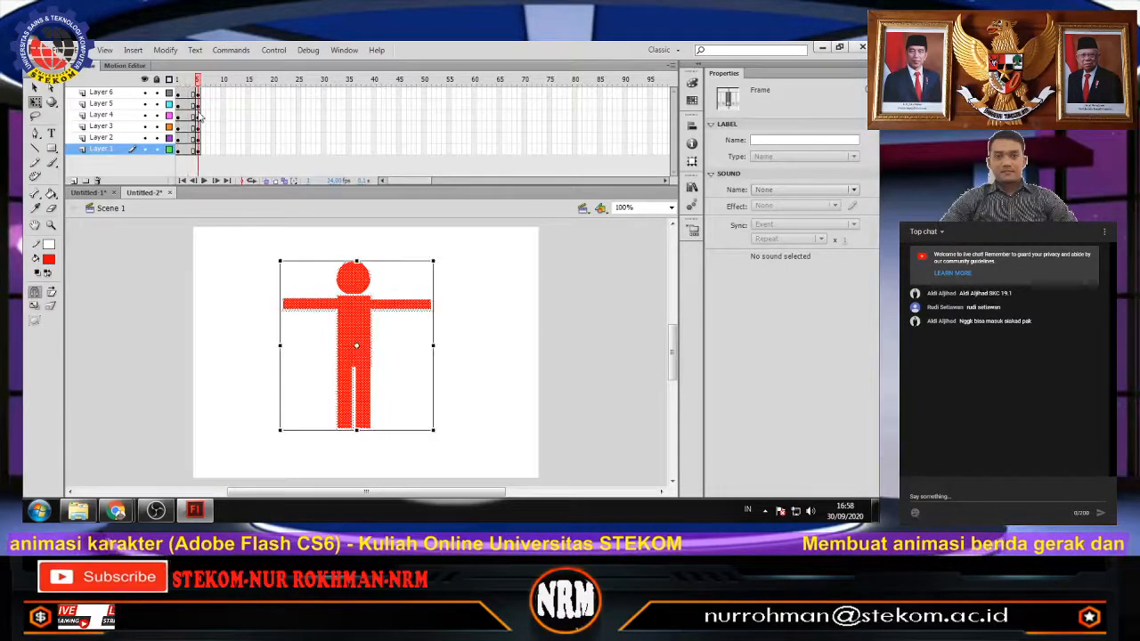
{"action": "key", "text": "Return"}
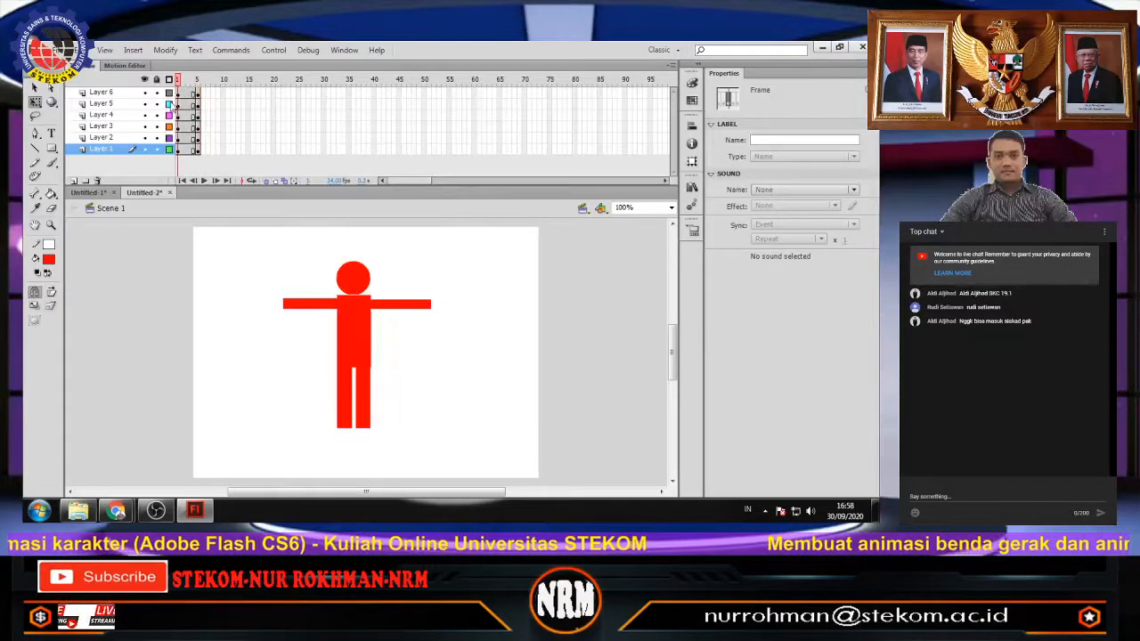
Move the head's transformation point down to its base at the neck in frame 1 of Layer 1.
{"action": "left_click", "coordinate": [180, 155]}
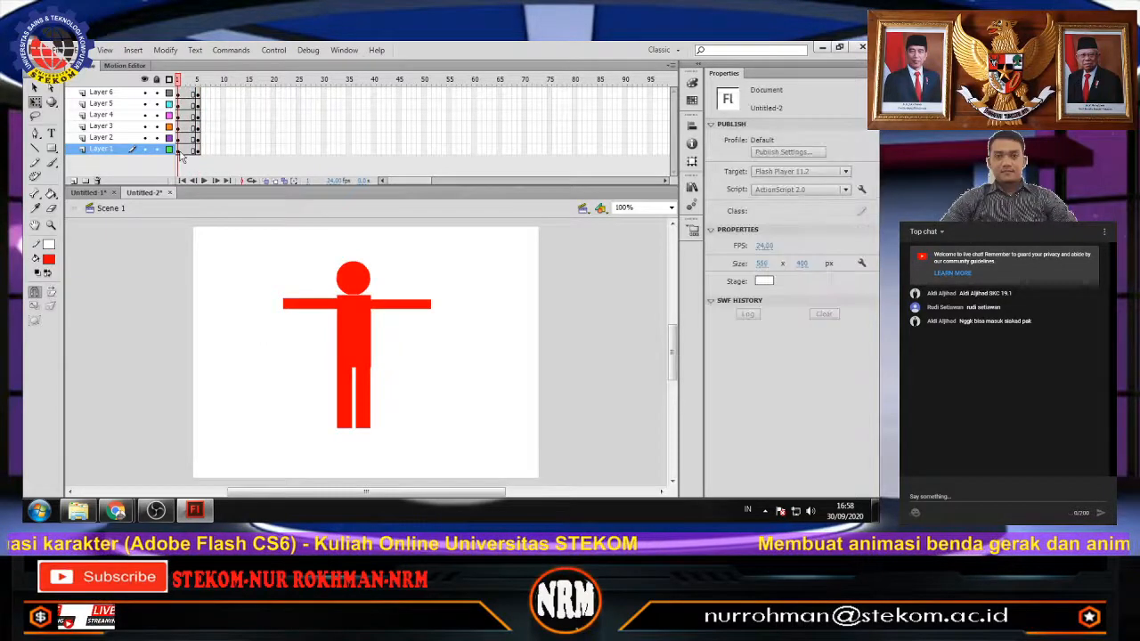
{"action": "left_click", "coordinate": [125, 150]}
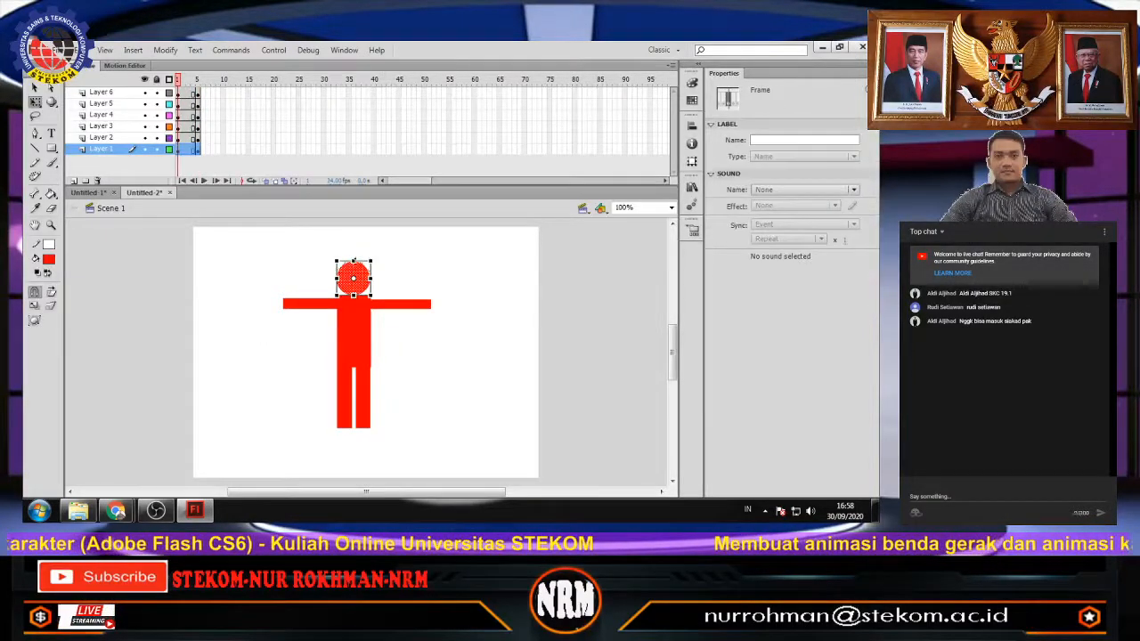
{"action": "left_click", "coordinate": [353, 284]}
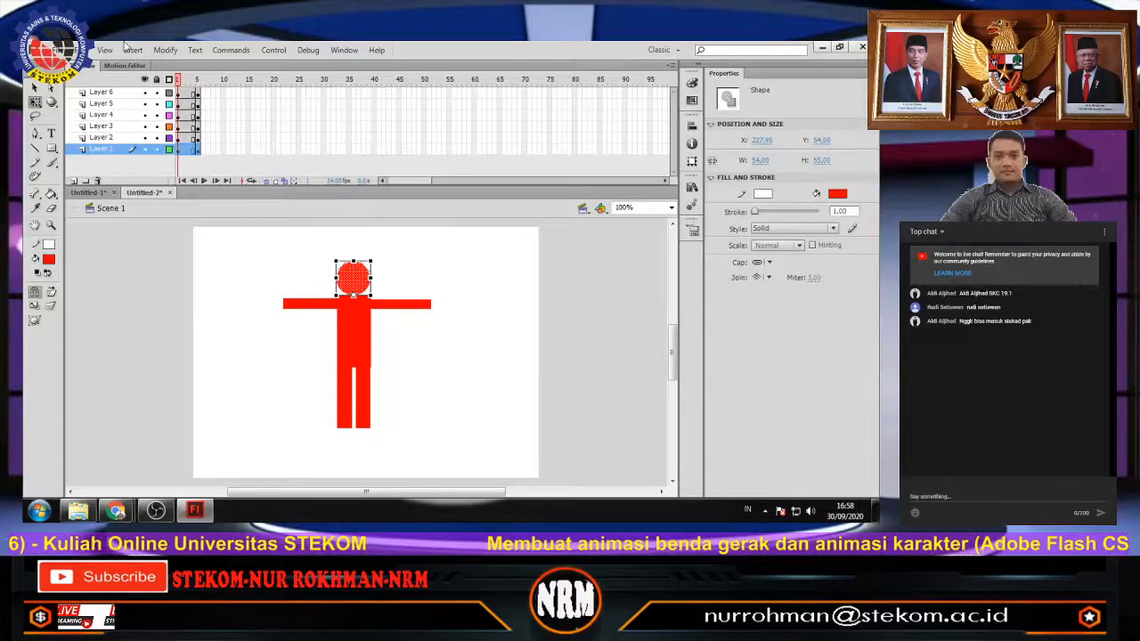
In frame 5, set the head's transformation point at the neck and rotate the head clockwise so it tilts right.
{"action": "left_click", "coordinate": [198, 149]}
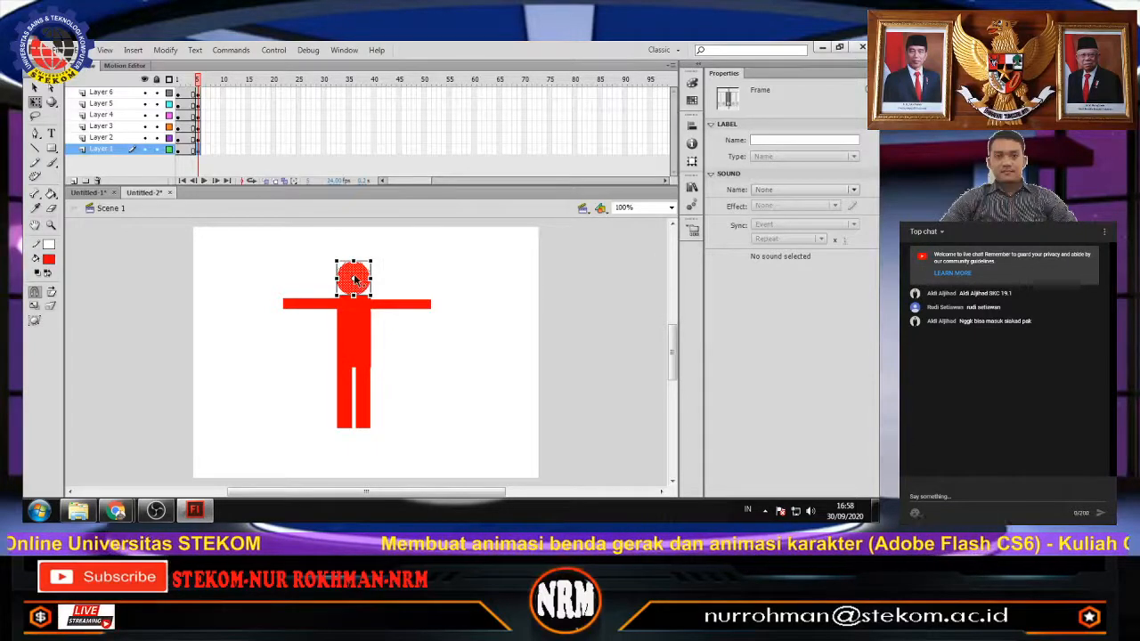
{"action": "left_click", "coordinate": [354, 281]}
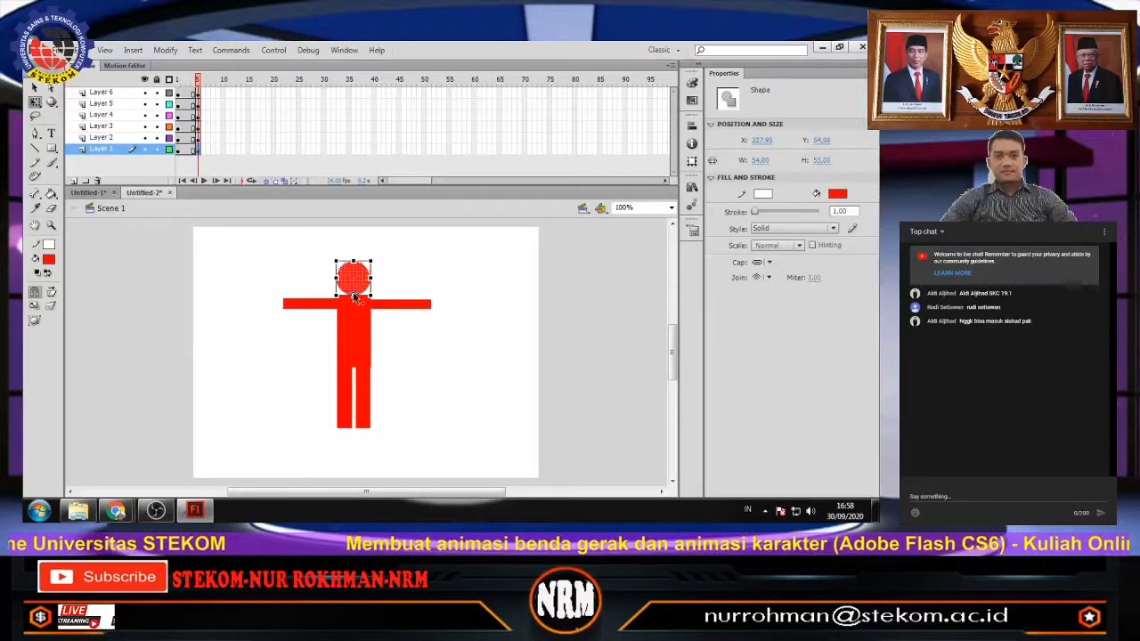
{"action": "left_click_drag", "start_coordinate": [378, 250], "coordinate": [383, 267]}
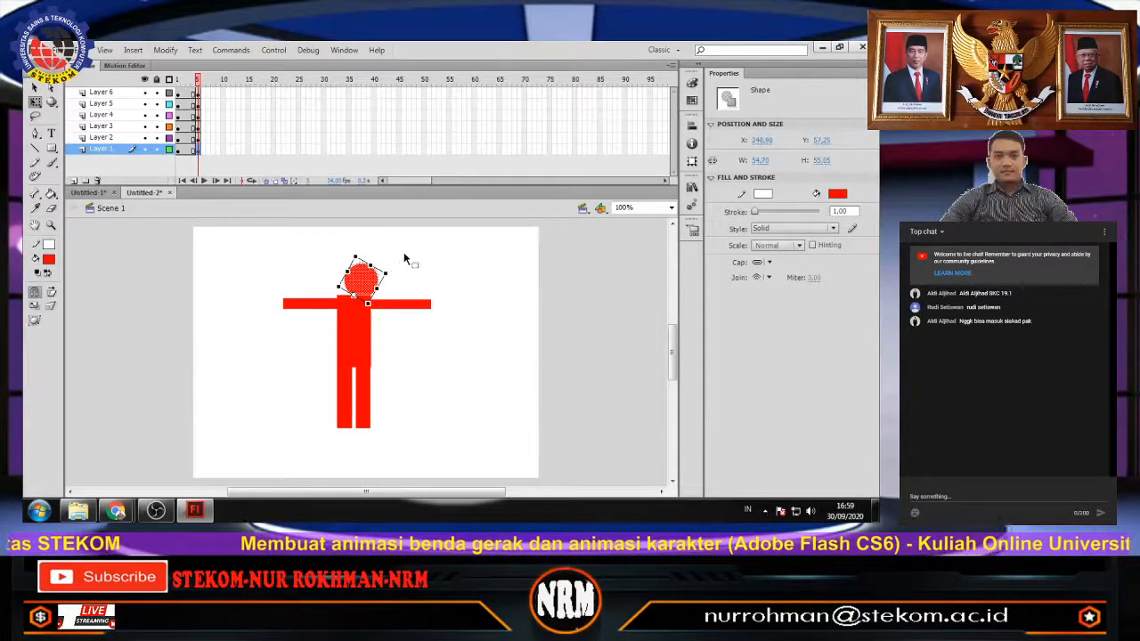
{"action": "left_click", "coordinate": [329, 257]}
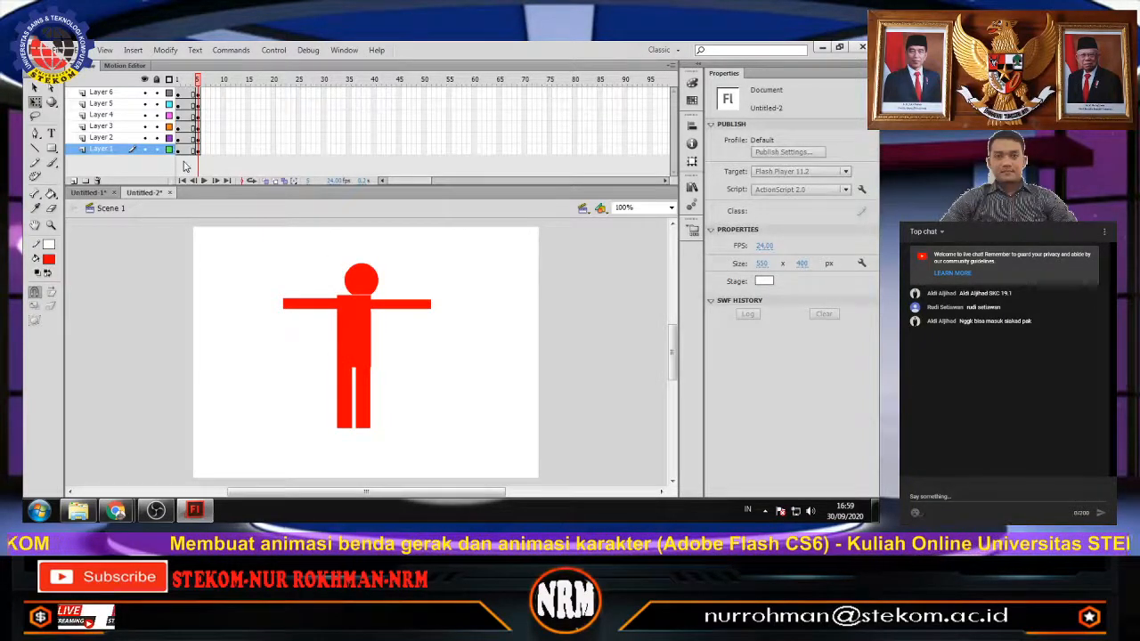
Rename Layer 1 as kepala and Layer 2 as badan.
{"action": "double_click", "coordinate": [101, 149]}
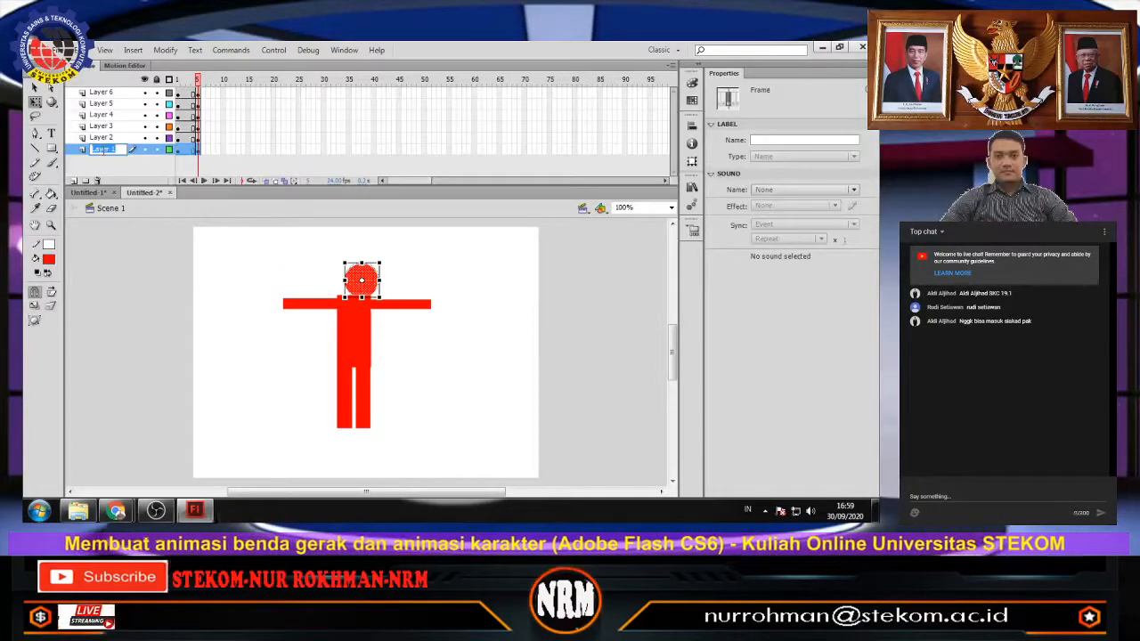
{"action": "type", "text": "k"}
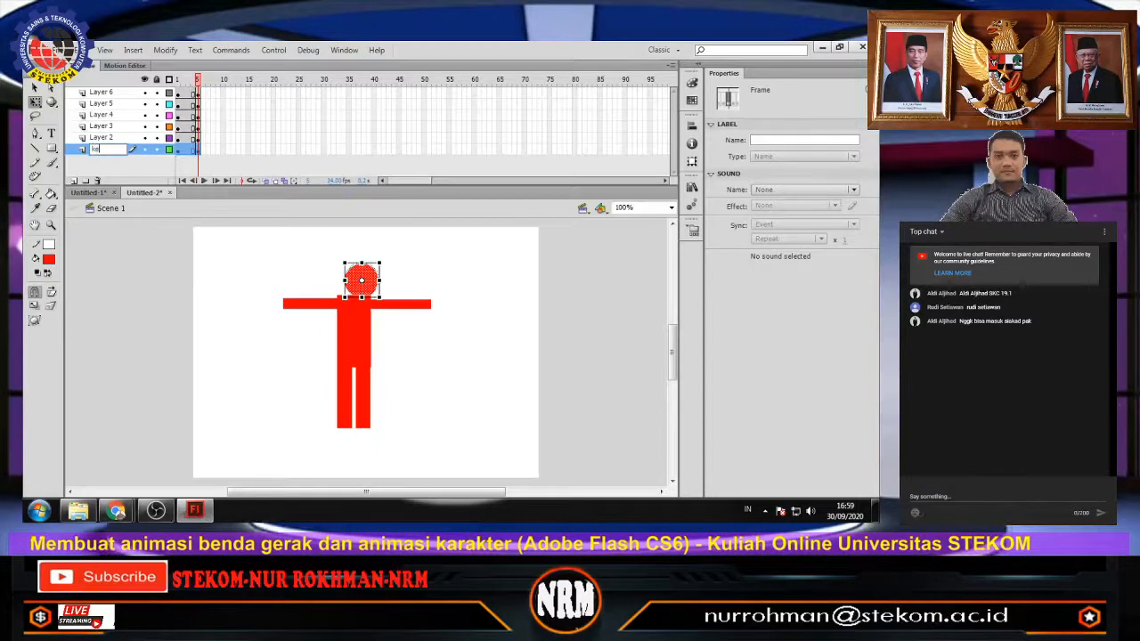
{"action": "type", "text": "epala"}
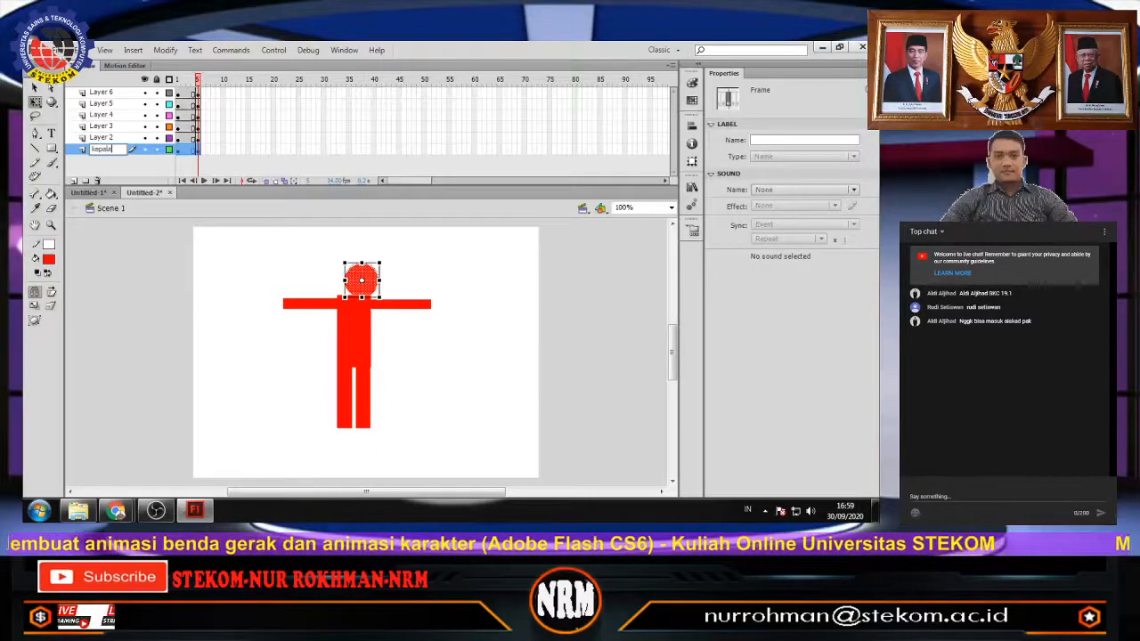
{"action": "left_click", "coordinate": [103, 138]}
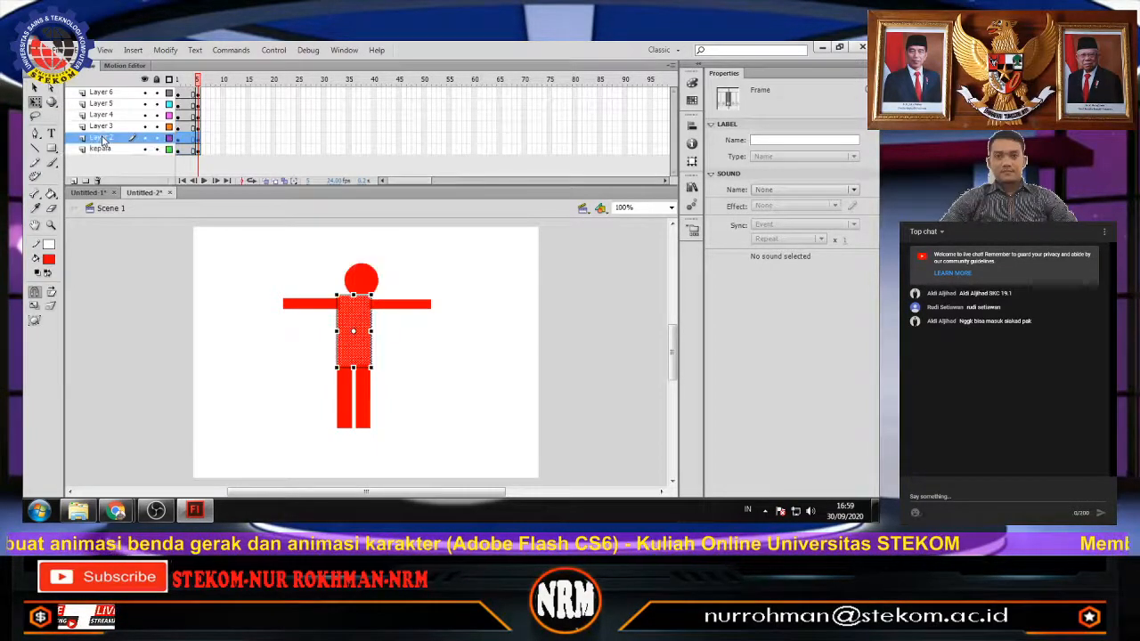
{"action": "double_click", "coordinate": [103, 138]}
{"action": "type", "text": "bada"}
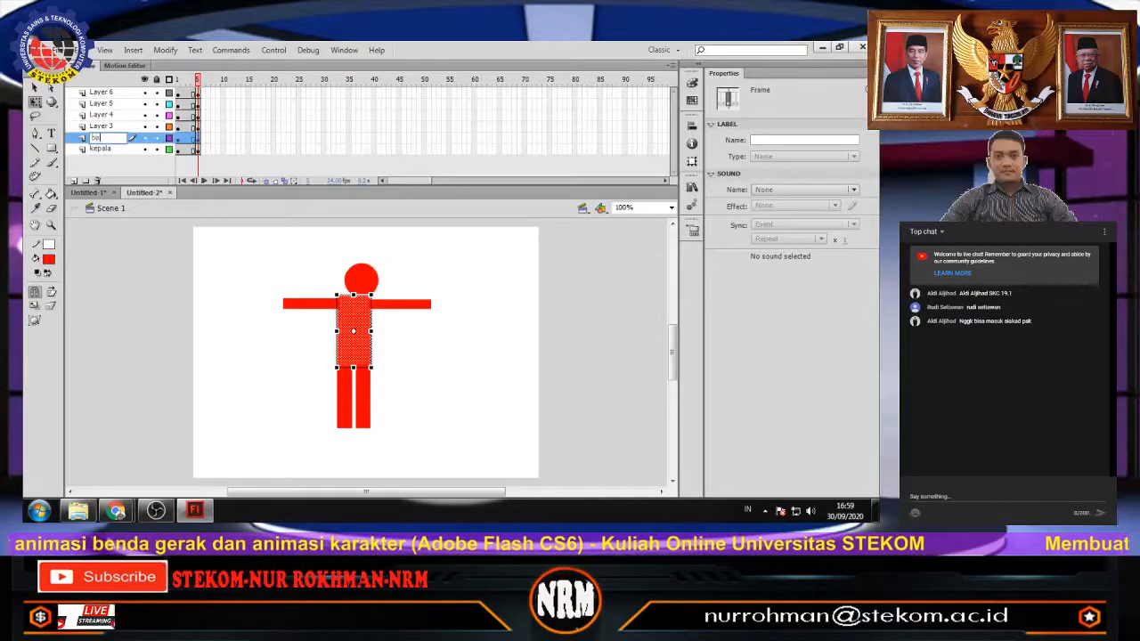
{"action": "type", "text": "n"}
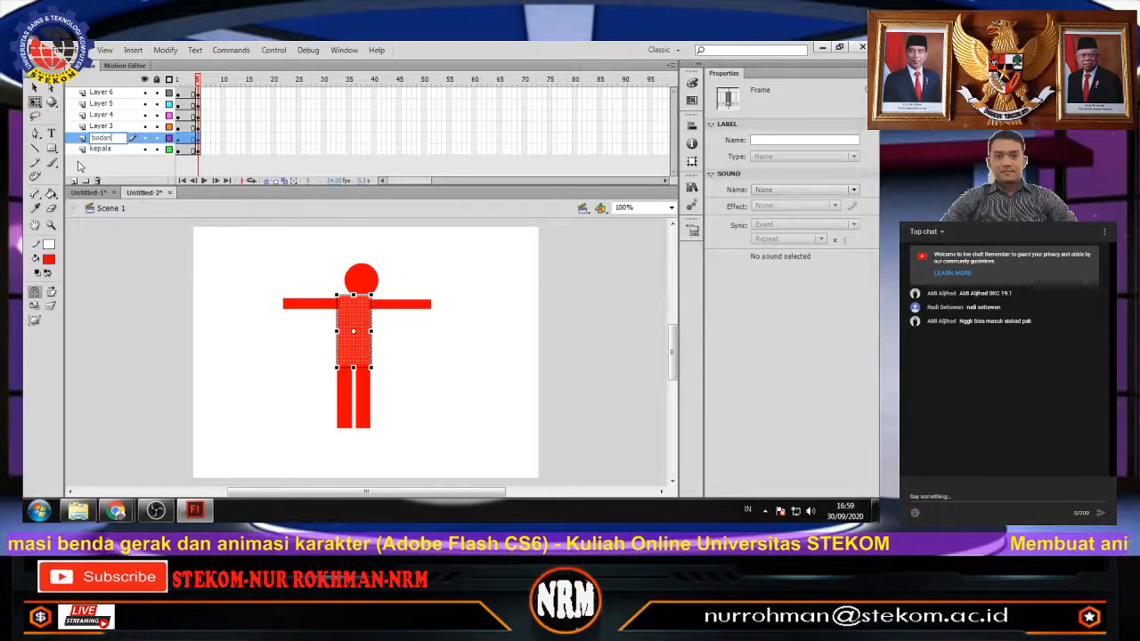
Rename Layer 3 as tng.knan and Layer 4 as tngn.kiri.
{"action": "left_click", "coordinate": [103, 127]}
{"action": "double_click", "coordinate": [102, 127]}
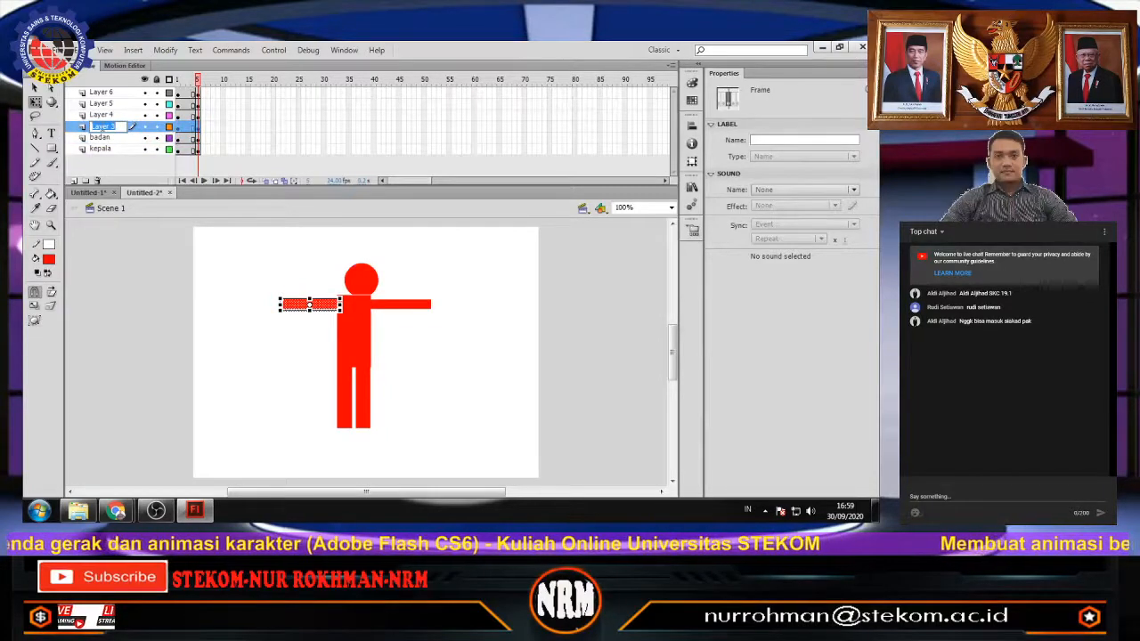
{"action": "type", "text": "tan"}
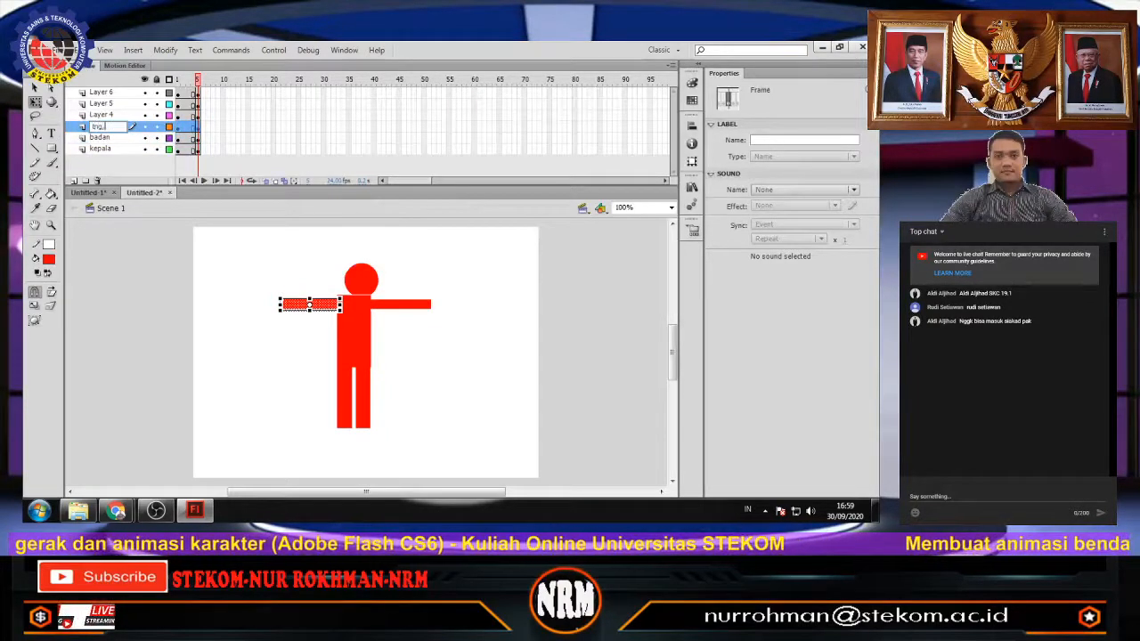
{"action": "type", "text": "g.knn"}
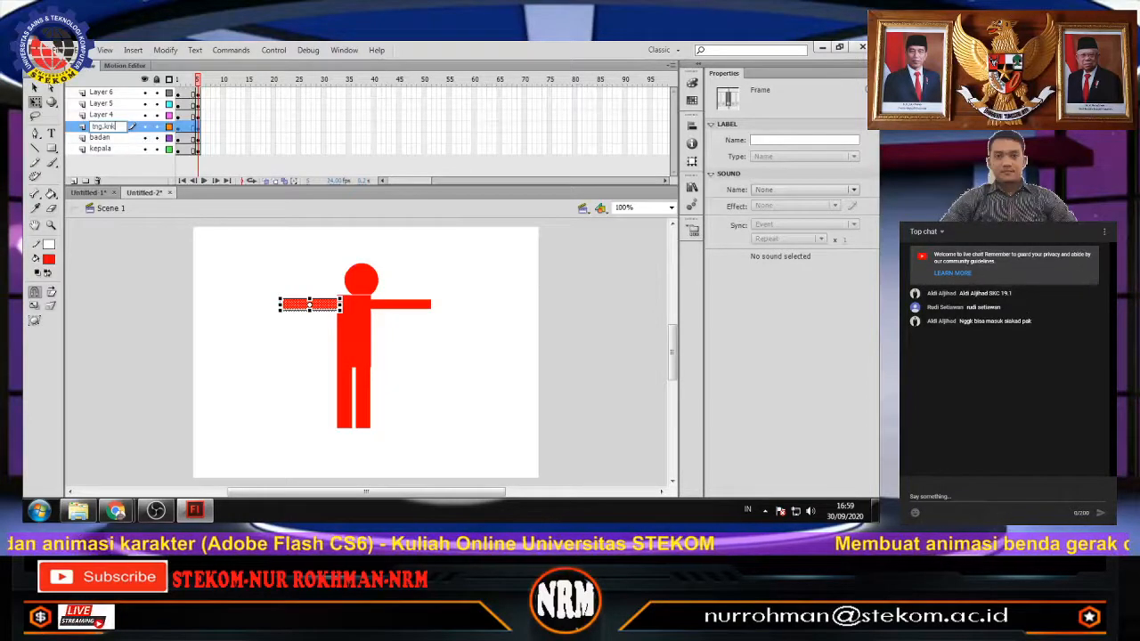
{"action": "key", "text": "BackSpace"}
{"action": "type", "text": "an"}
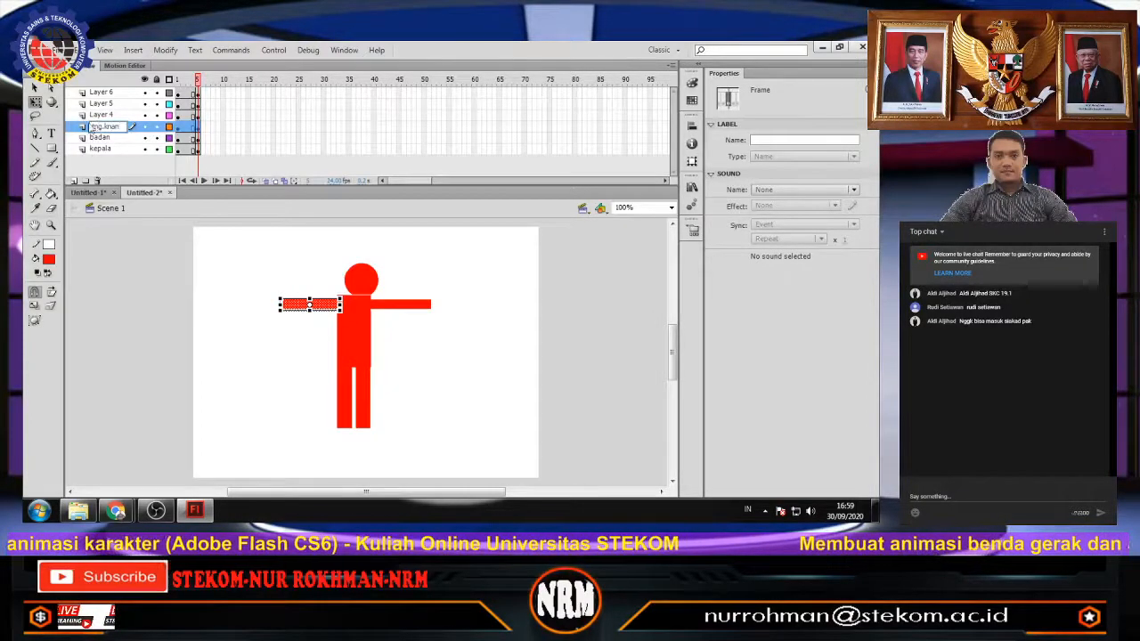
{"action": "double_click", "coordinate": [104, 116]}
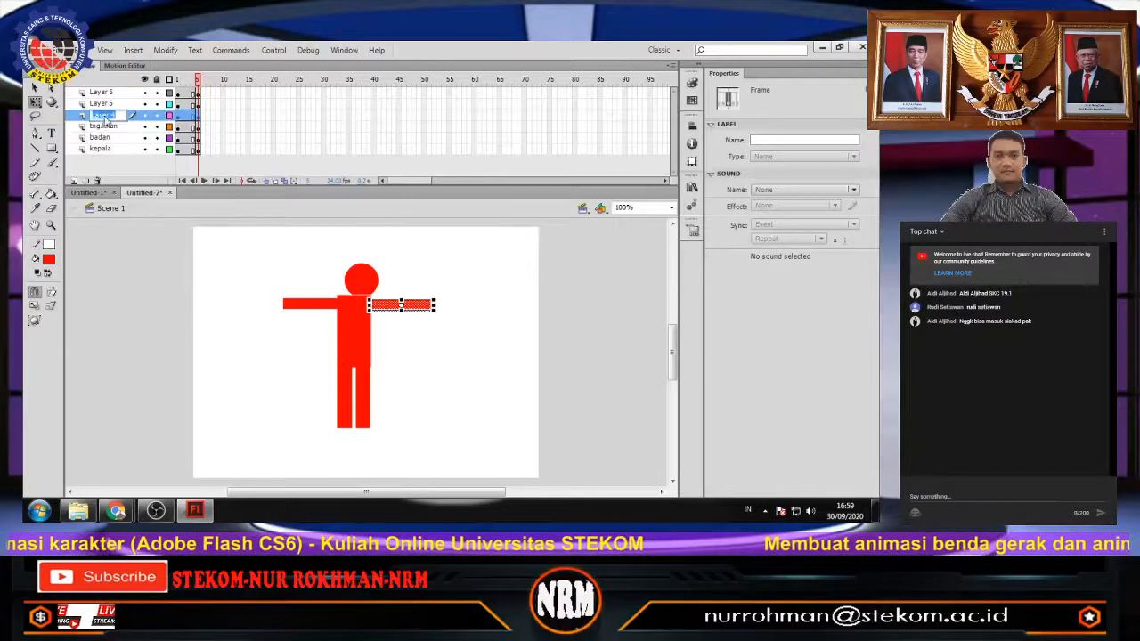
{"action": "type", "text": "tng"}
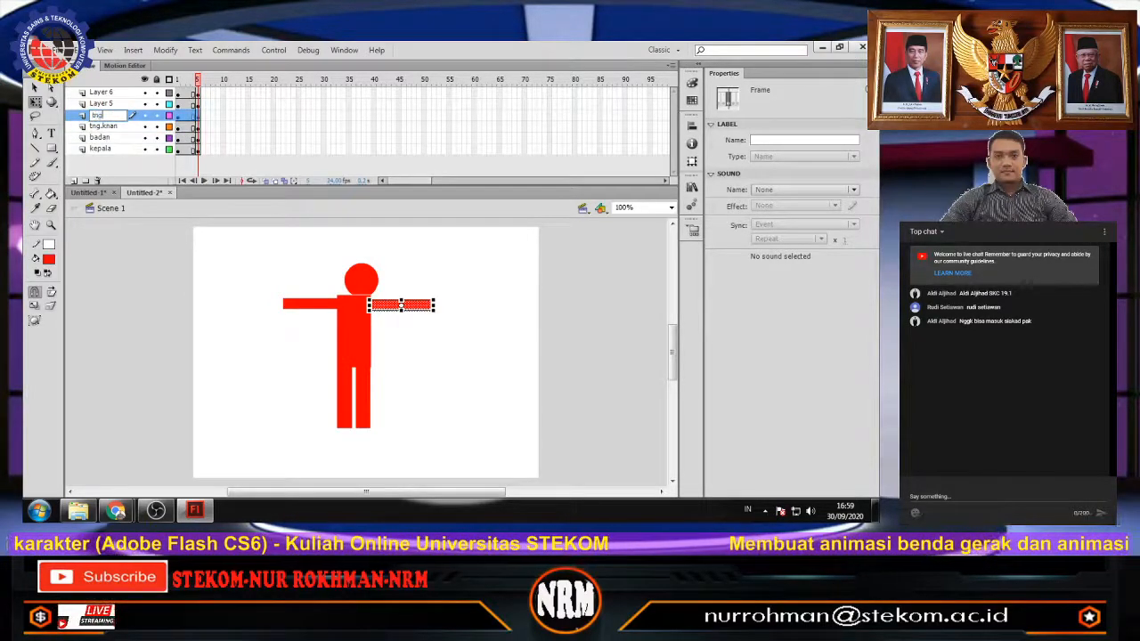
{"action": "type", "text": "n.ki"}
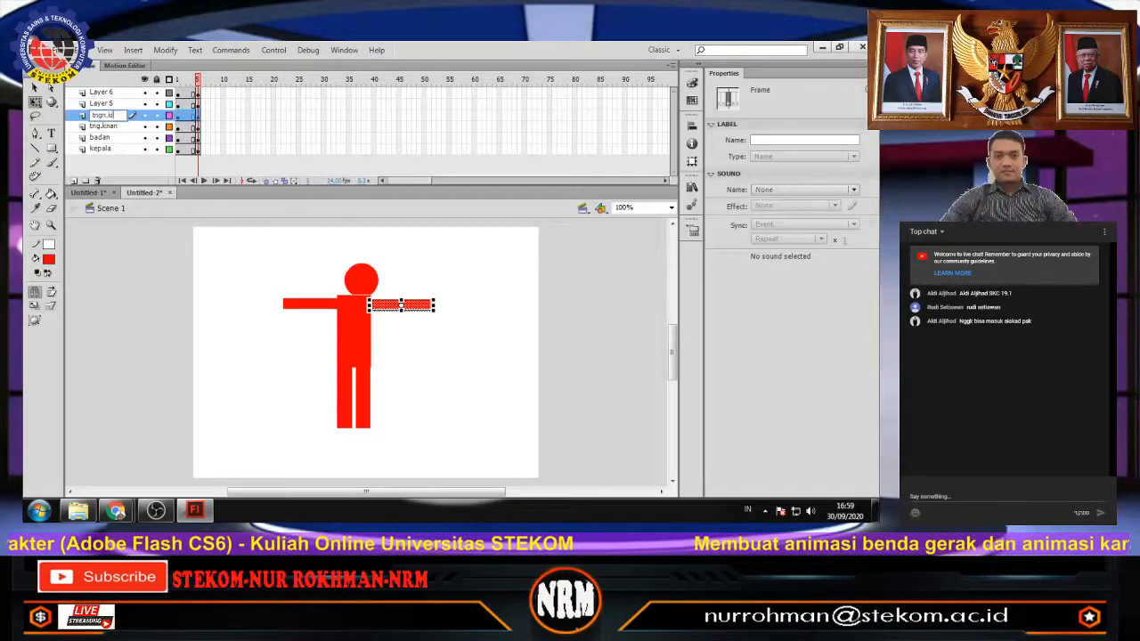
{"action": "type", "text": "ri"}
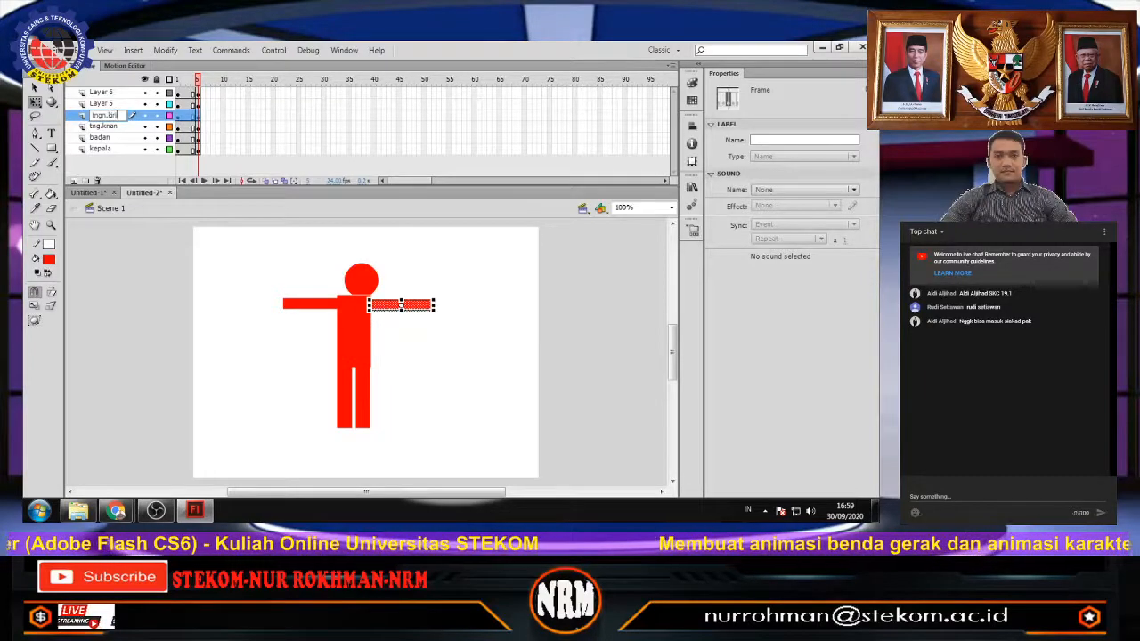
Rename Layer 5 as kakinan and Layer 6 as kakiri.
{"action": "double_click", "coordinate": [98, 104]}
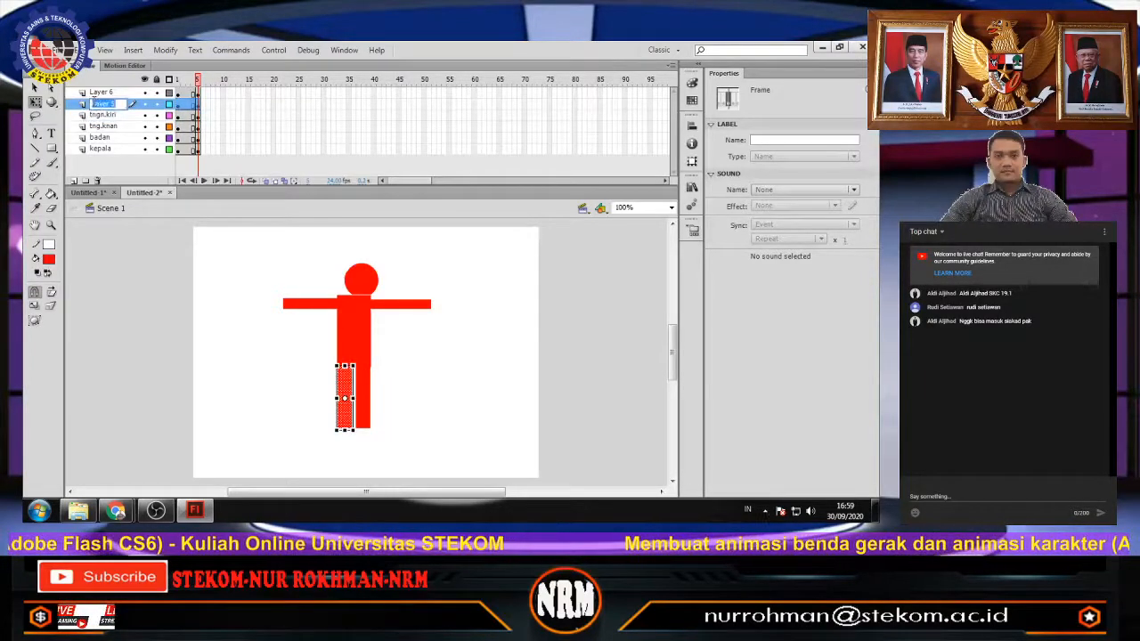
{"action": "type", "text": "kakanan"}
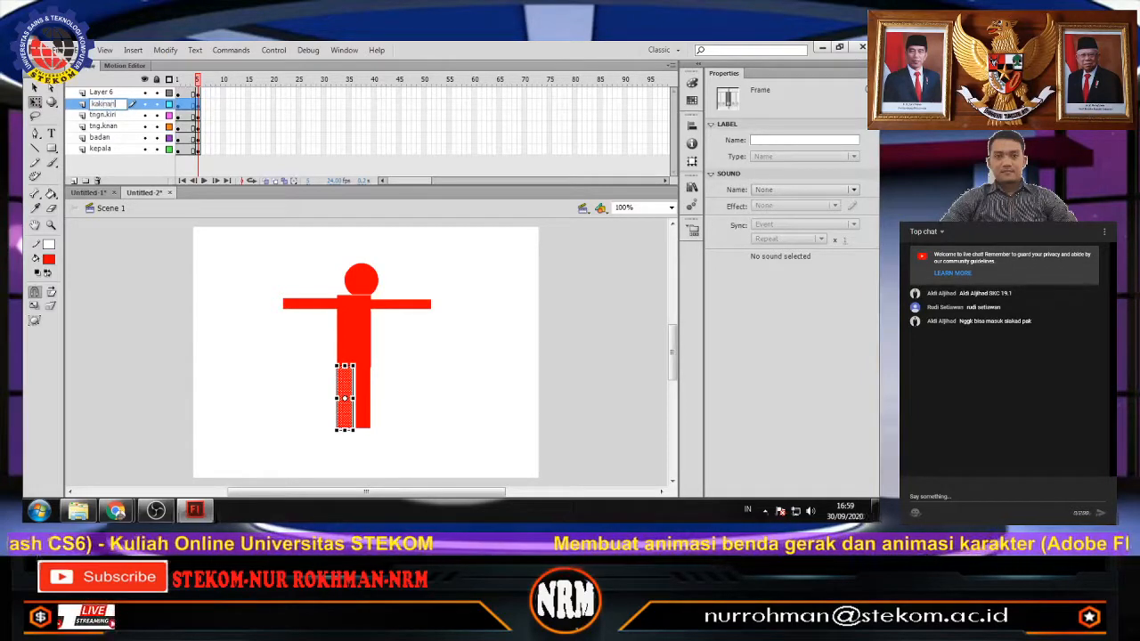
{"action": "double_click", "coordinate": [105, 92]}
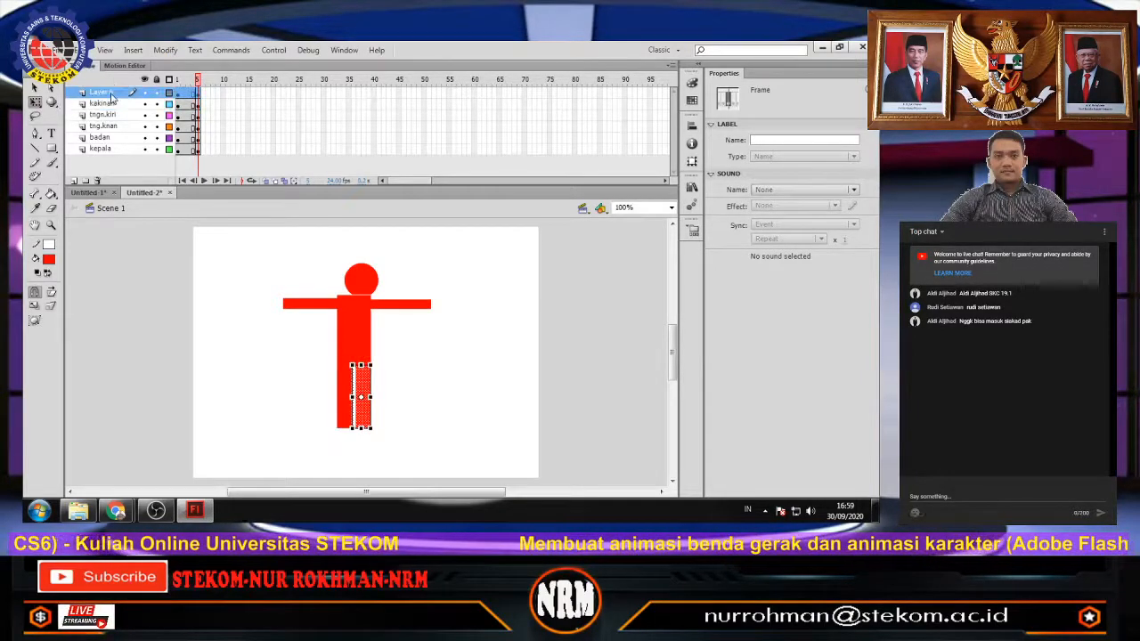
{"action": "type", "text": "ka"}
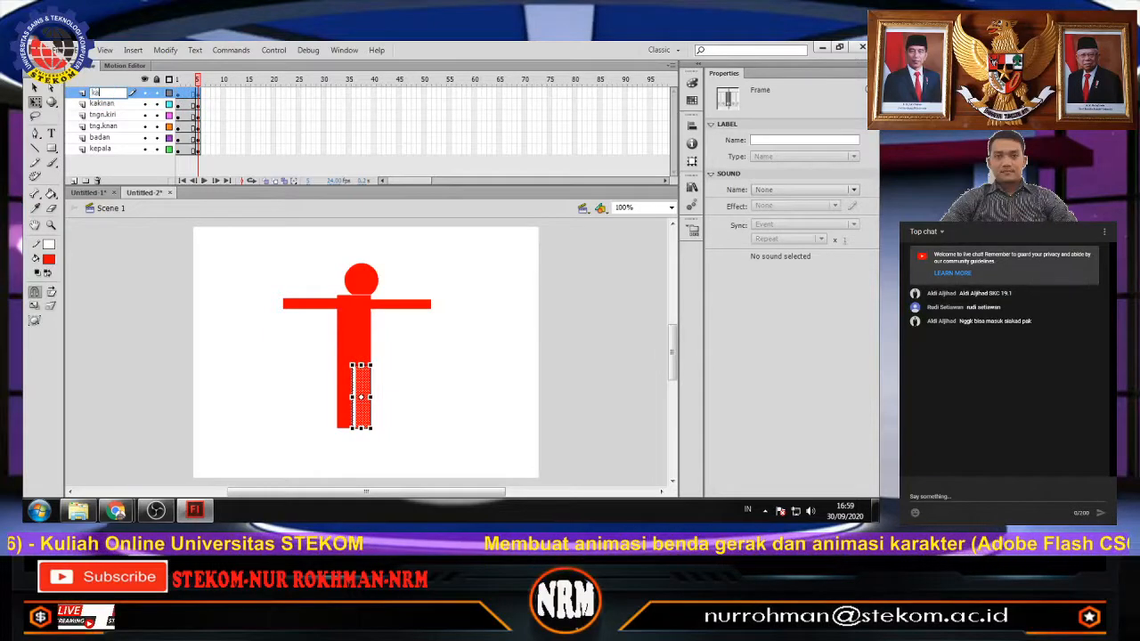
{"action": "type", "text": "ki"}
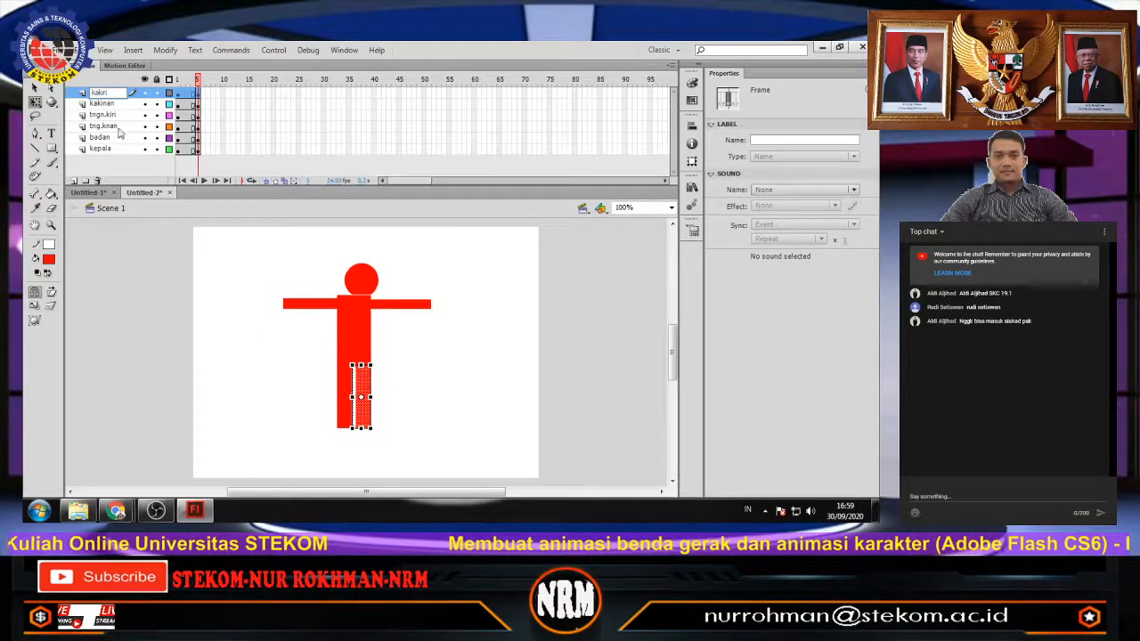
{"action": "type", "text": "ri"}
{"action": "left_click", "coordinate": [167, 247]}
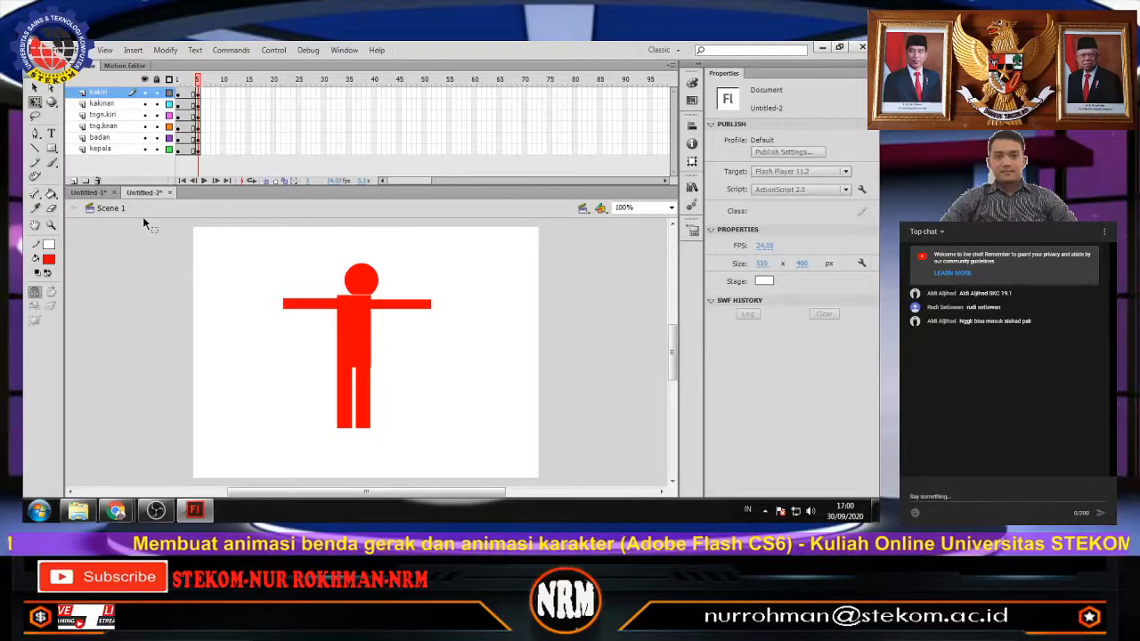
Check which body parts the kepala and badan layers hold, briefly hiding and reshowing badan.
{"action": "left_click", "coordinate": [125, 150]}
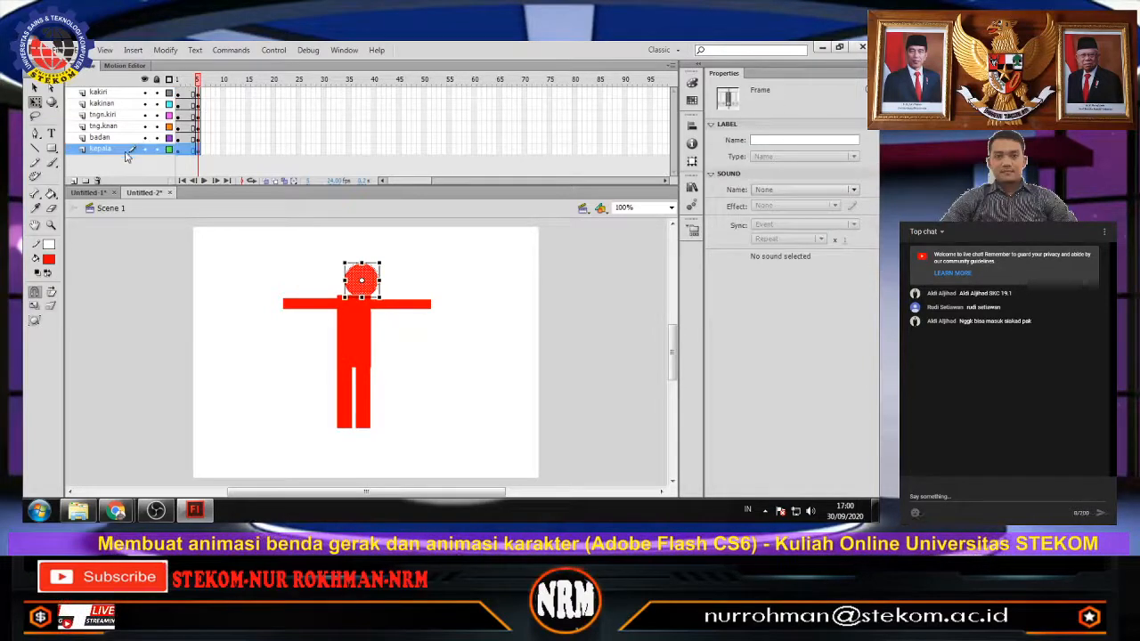
{"action": "left_click", "coordinate": [144, 138]}
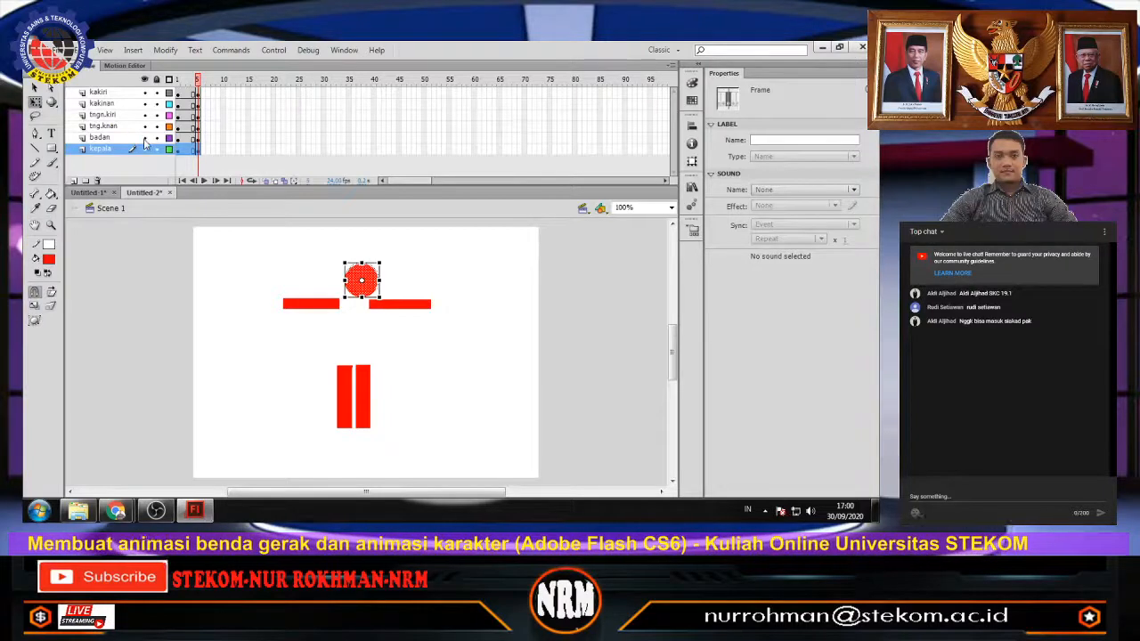
{"action": "left_click", "coordinate": [144, 138]}
{"action": "left_click", "coordinate": [100, 138]}
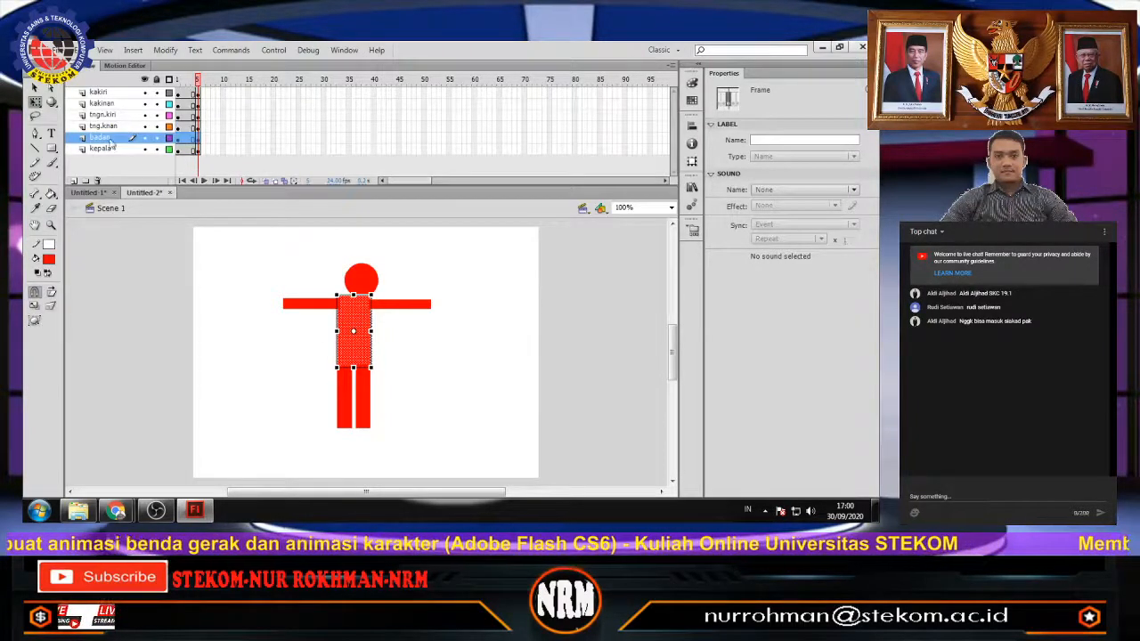
In frame 1 of the tng.knan layer, move the arm's transformation point to its shoulder end.
{"action": "left_click", "coordinate": [102, 127]}
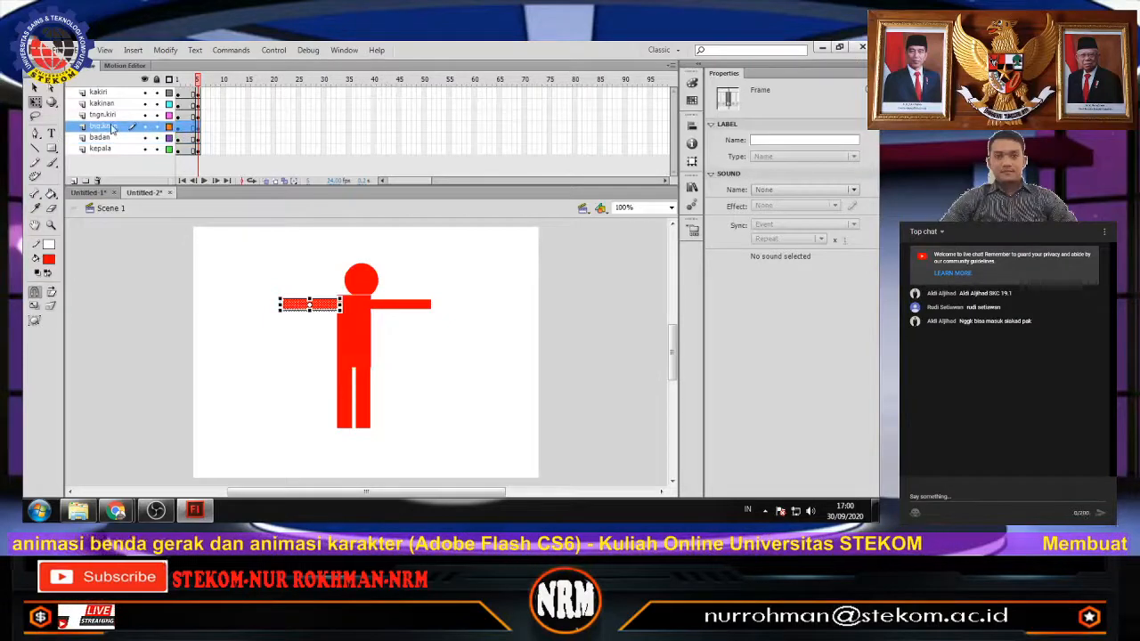
{"action": "left_click", "coordinate": [177, 79]}
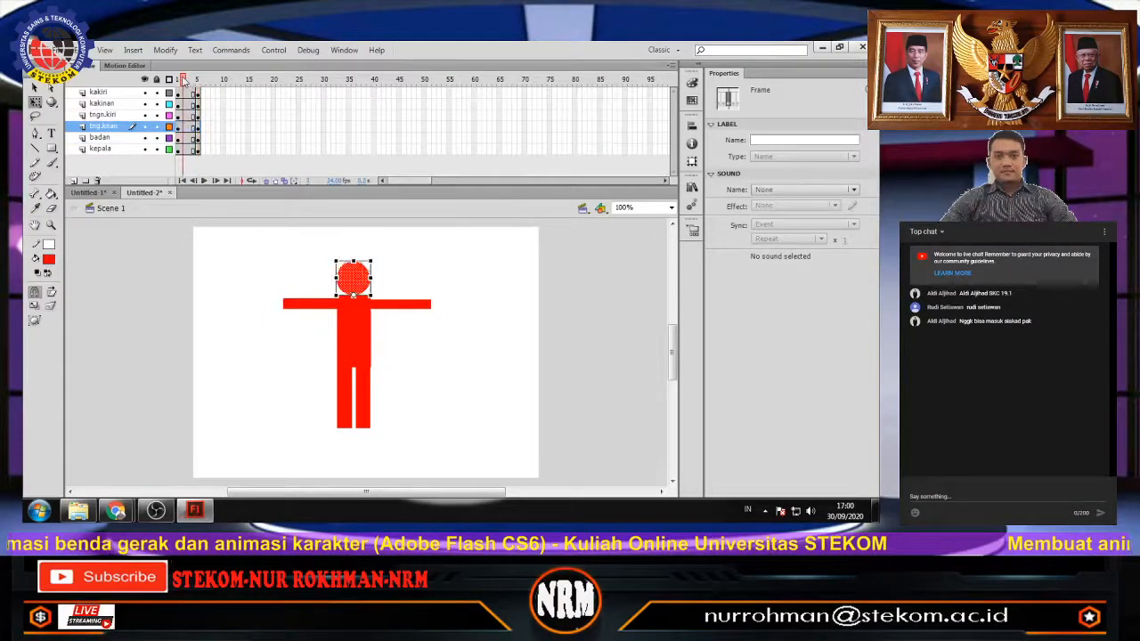
{"action": "left_click", "coordinate": [100, 128]}
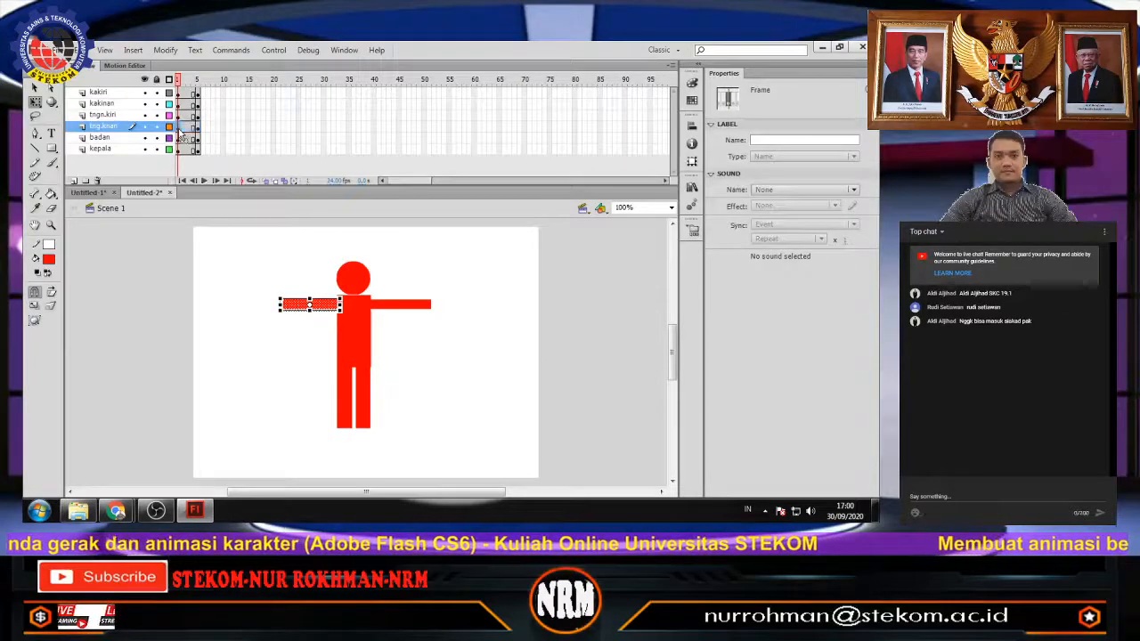
{"action": "left_click", "coordinate": [310, 308]}
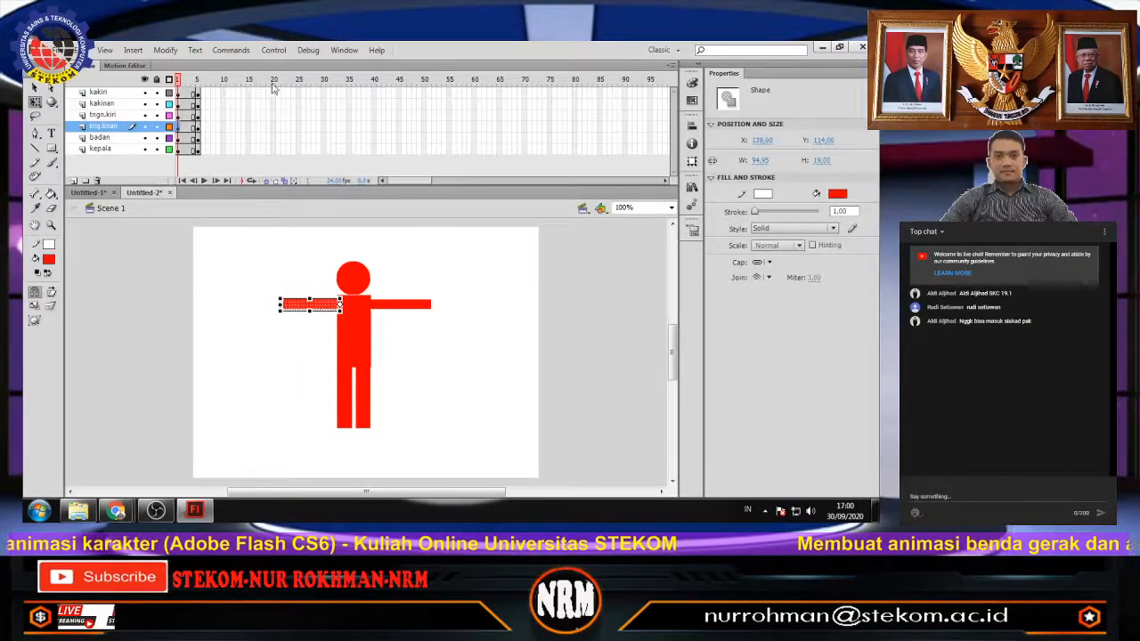
In frame 5 of tng.knan, set the arm's transformation point at the shoulder and rotate the arm diagonally upward.
{"action": "left_click_drag", "start_coordinate": [179, 80], "coordinate": [197, 80]}
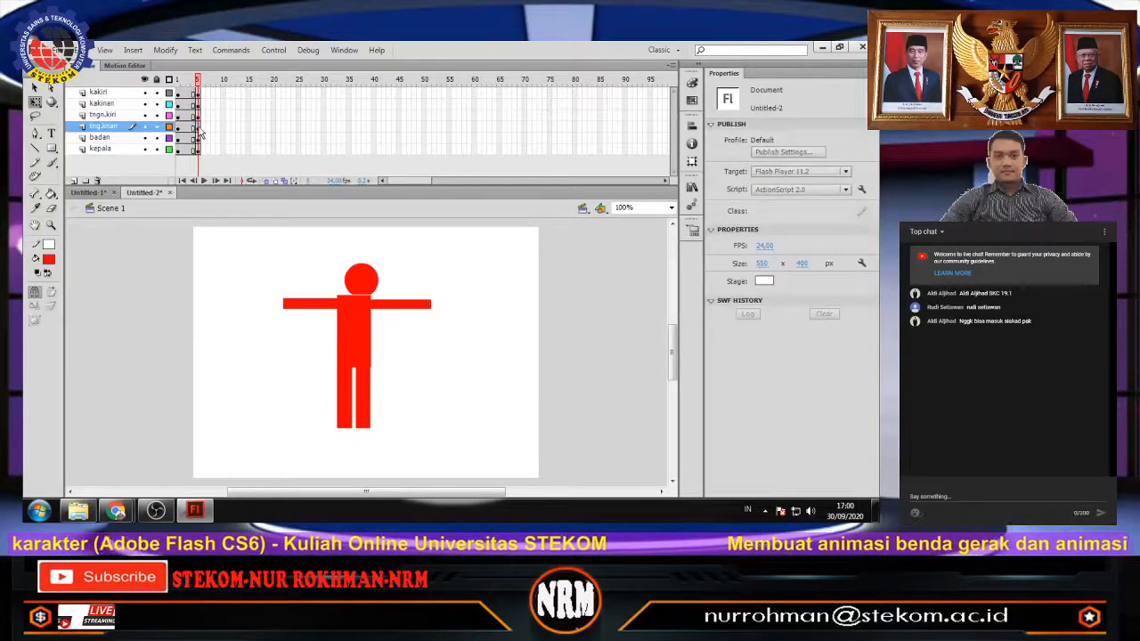
{"action": "left_click", "coordinate": [197, 127]}
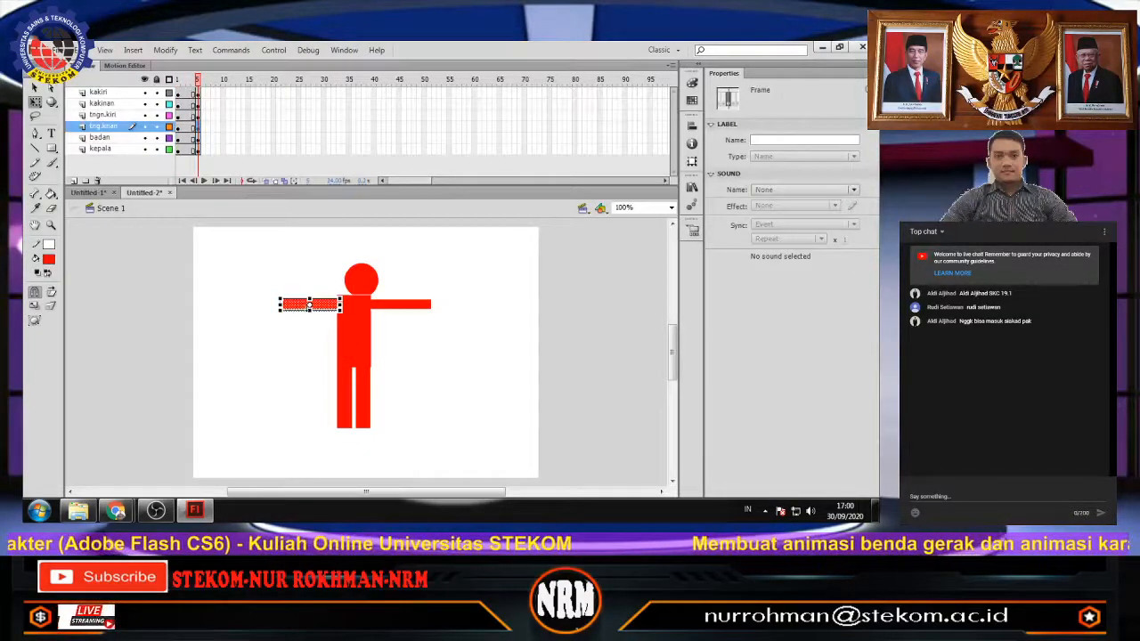
{"action": "left_click", "coordinate": [309, 308]}
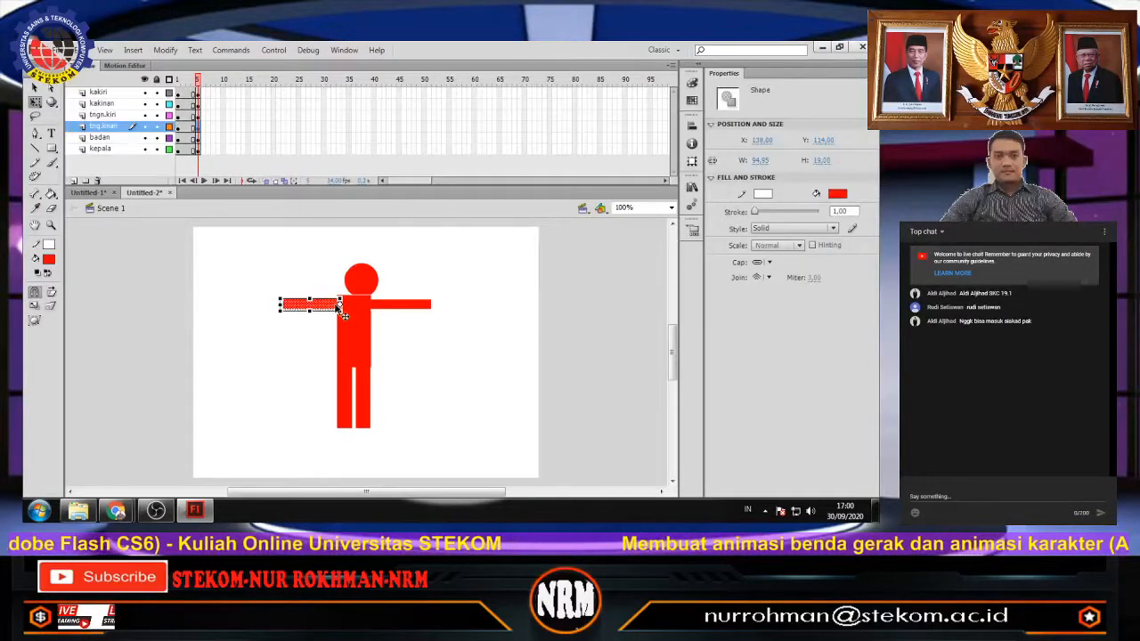
{"action": "left_click_drag", "start_coordinate": [280, 293], "coordinate": [299, 254]}
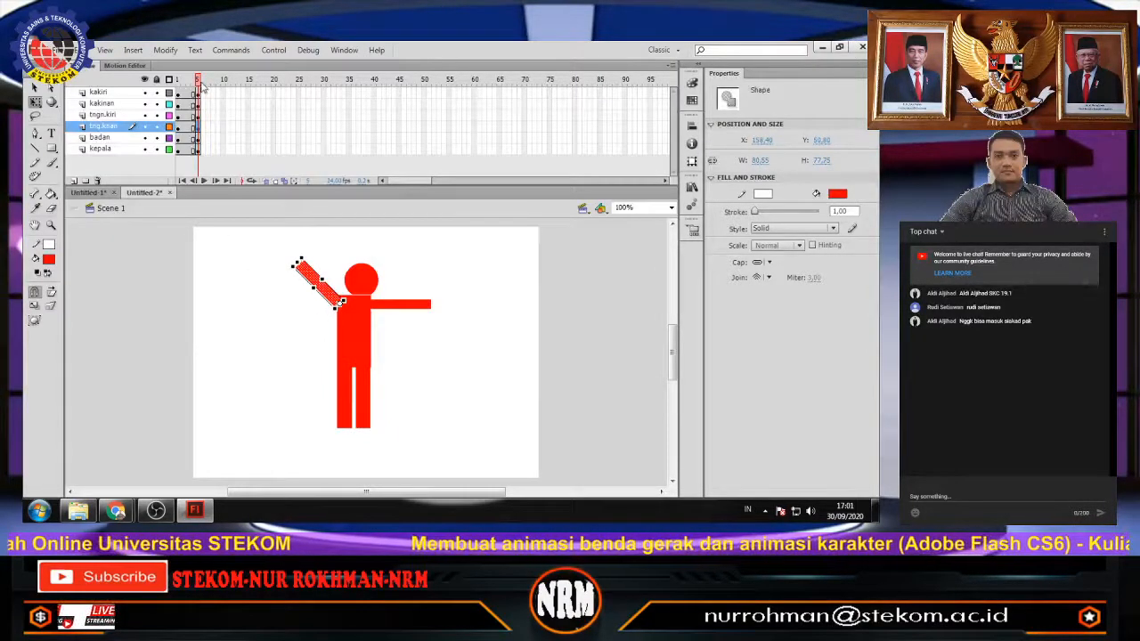
In frame 1 of the tngn.kiri layer, move the arm's transformation point to the middle of its shoulder edge.
{"action": "left_click_drag", "start_coordinate": [198, 82], "coordinate": [170, 84]}
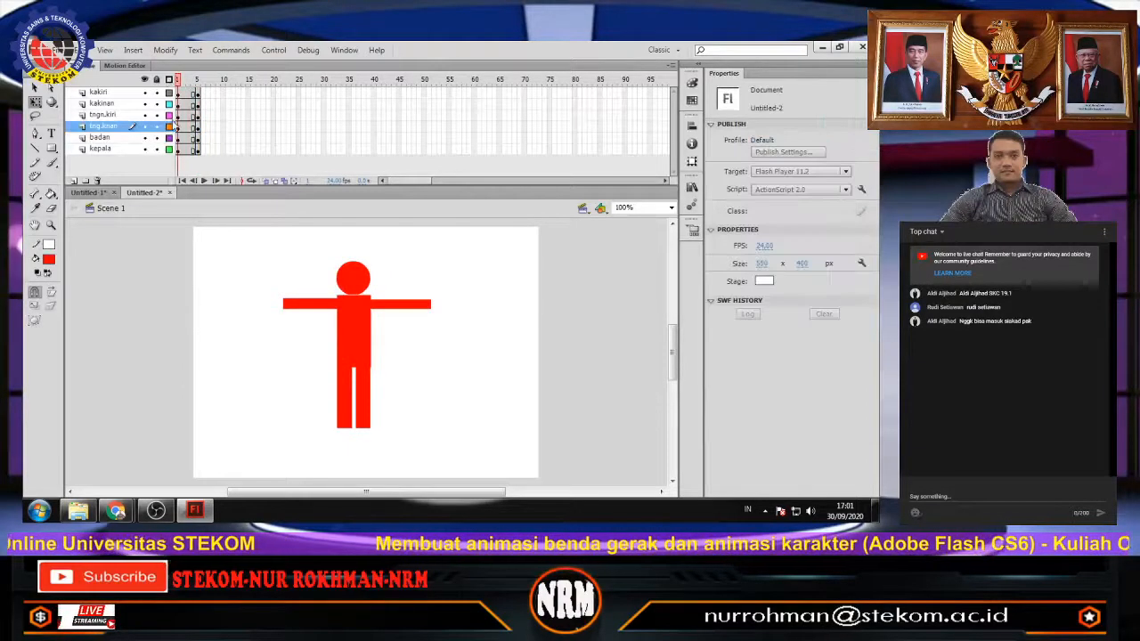
{"action": "left_click", "coordinate": [178, 115]}
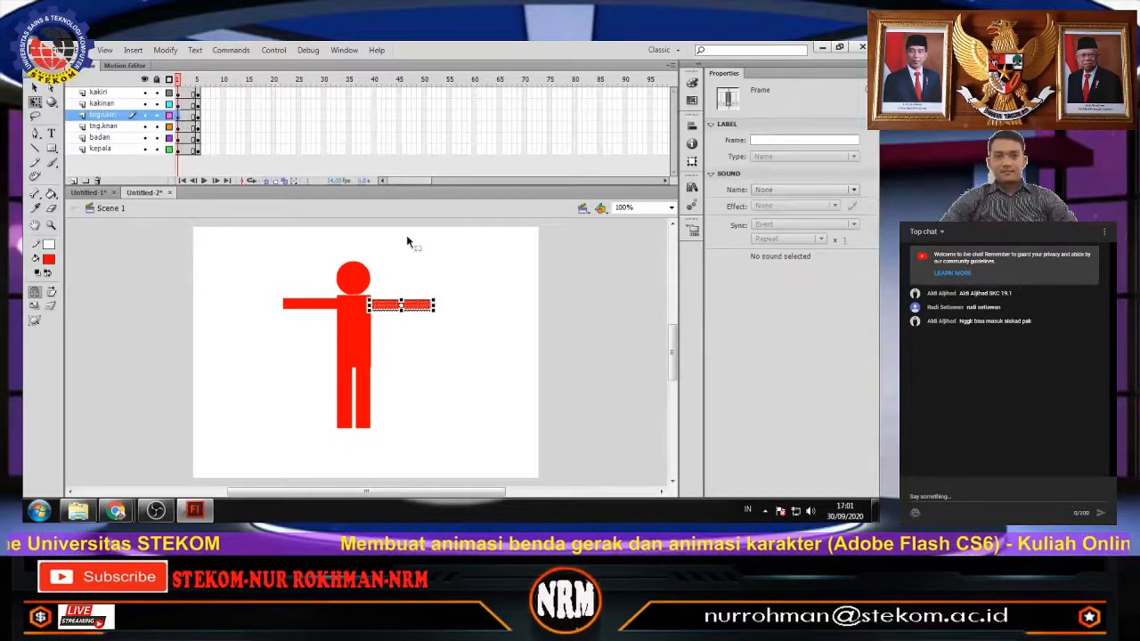
{"action": "left_click", "coordinate": [382, 308]}
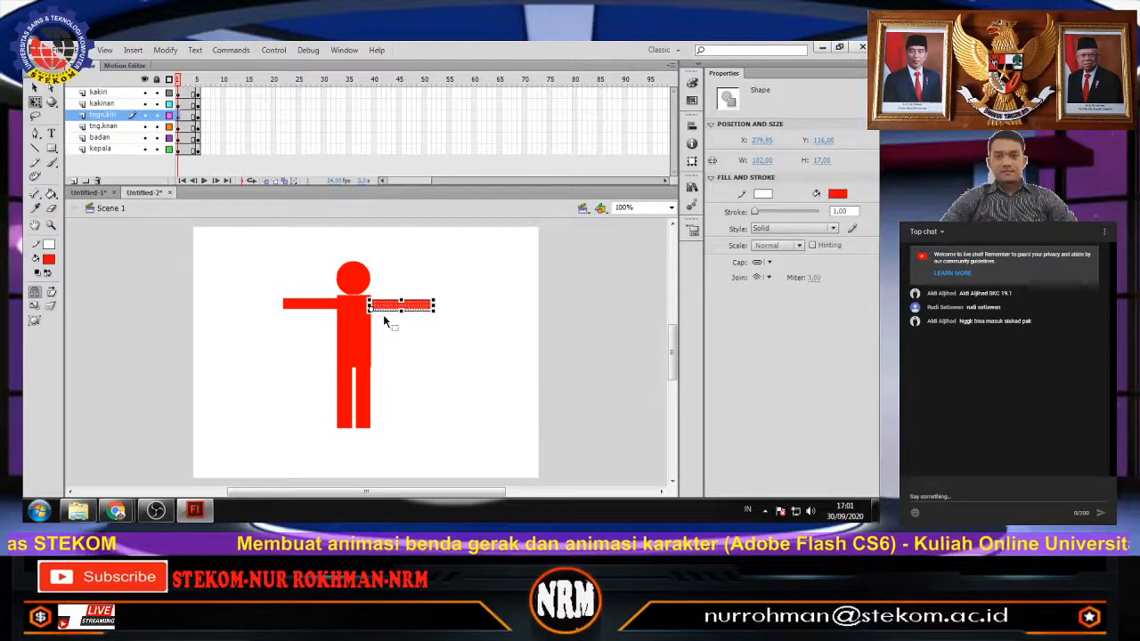
{"action": "scroll", "coordinate": [384, 331], "scroll_direction": "up", "scroll_amount": 3}
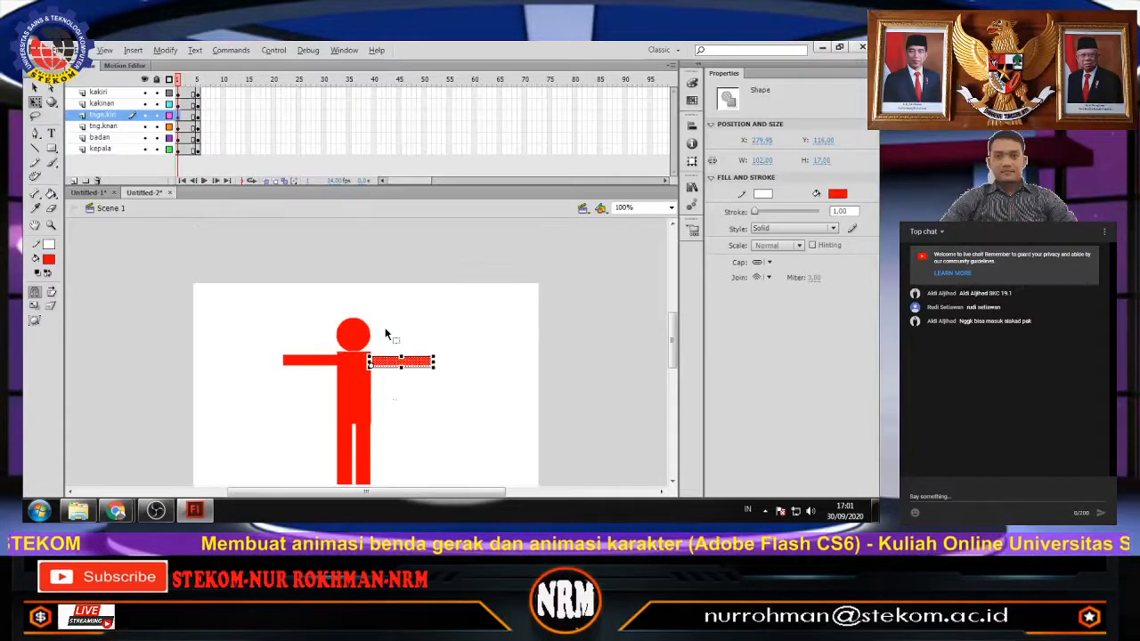
{"action": "scroll", "coordinate": [385, 333], "scroll_direction": "down", "scroll_amount": 3}
{"action": "scroll", "coordinate": [385, 333], "scroll_direction": "up", "scroll_amount": 5}
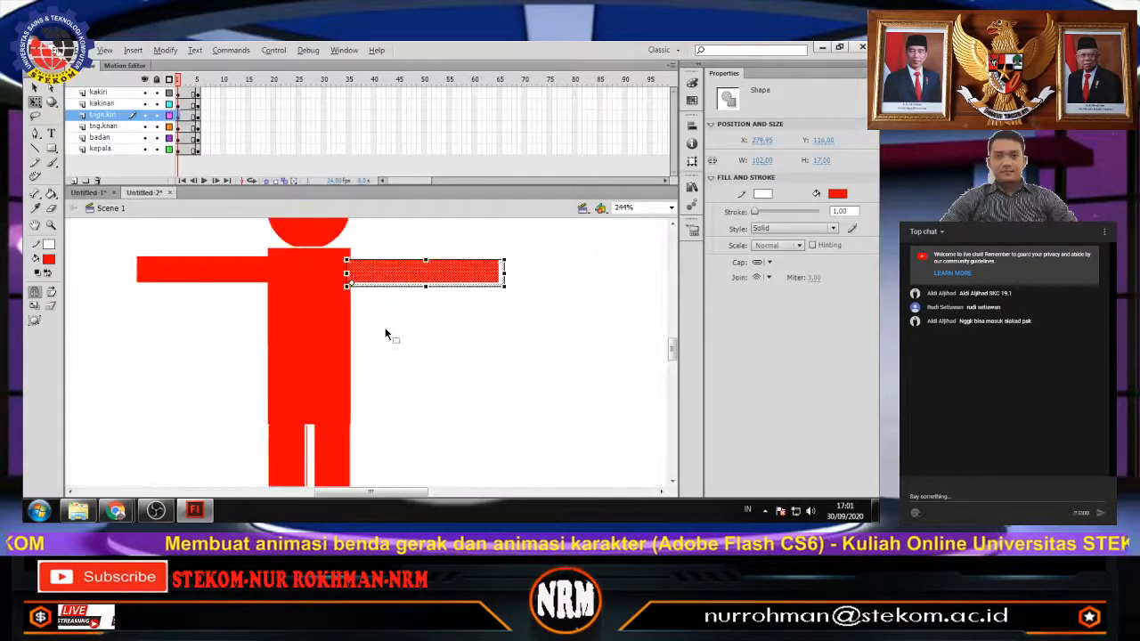
{"action": "left_click_drag", "start_coordinate": [353, 283], "coordinate": [347, 272]}
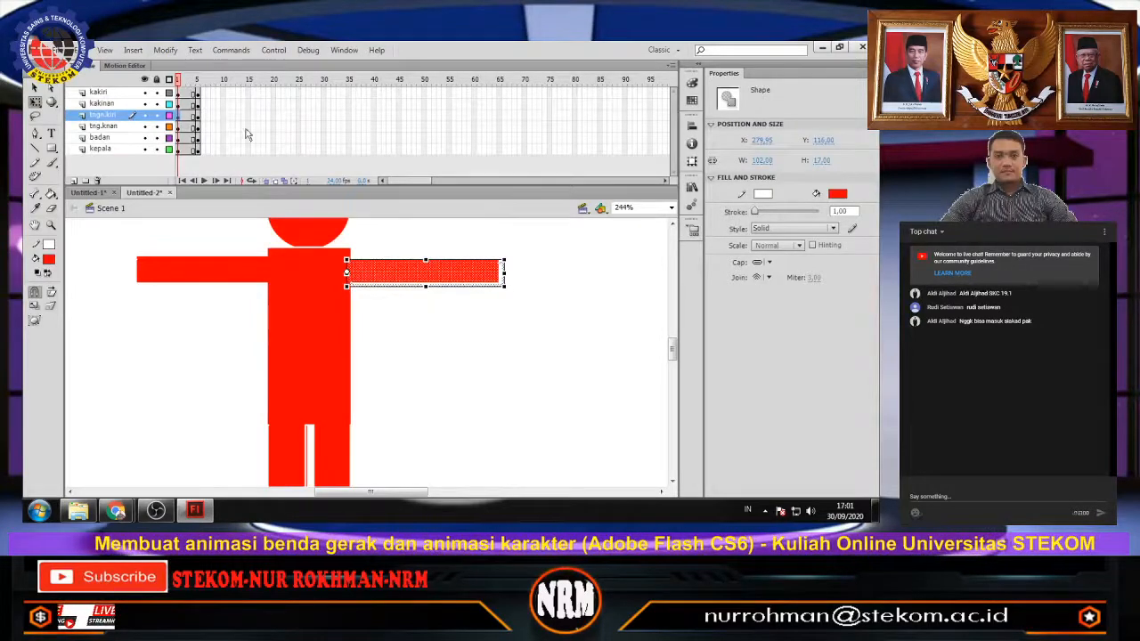
In frame 5 of tngn.kiri, set the transformation point at the shoulder, rotate the arm diagonally downward, and return to frame 1.
{"action": "left_click", "coordinate": [200, 121]}
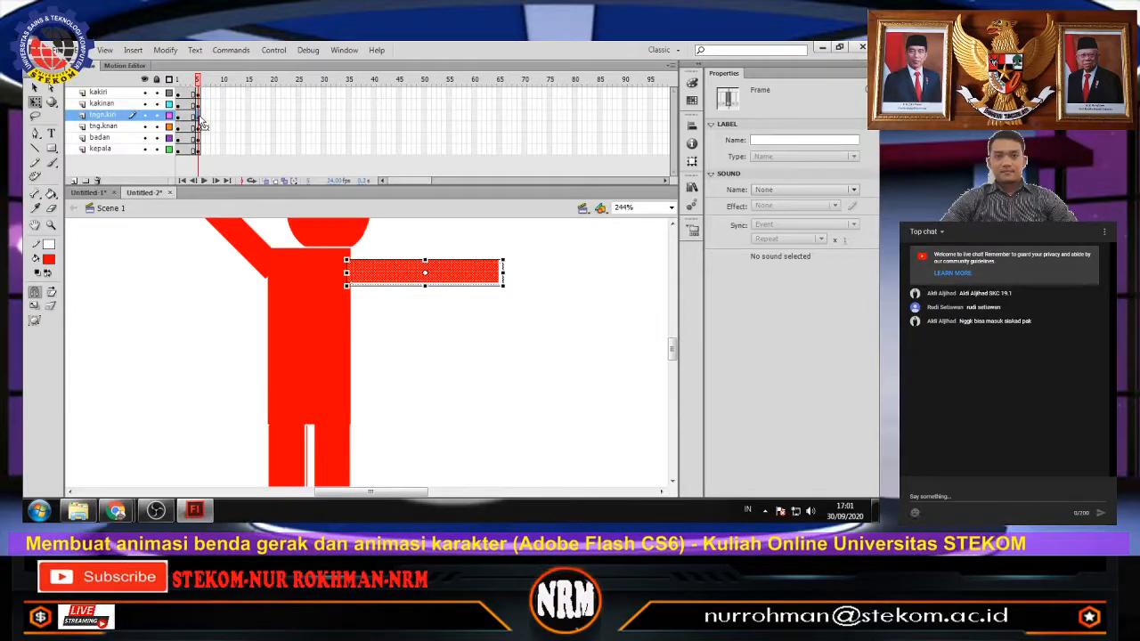
{"action": "left_click", "coordinate": [426, 278]}
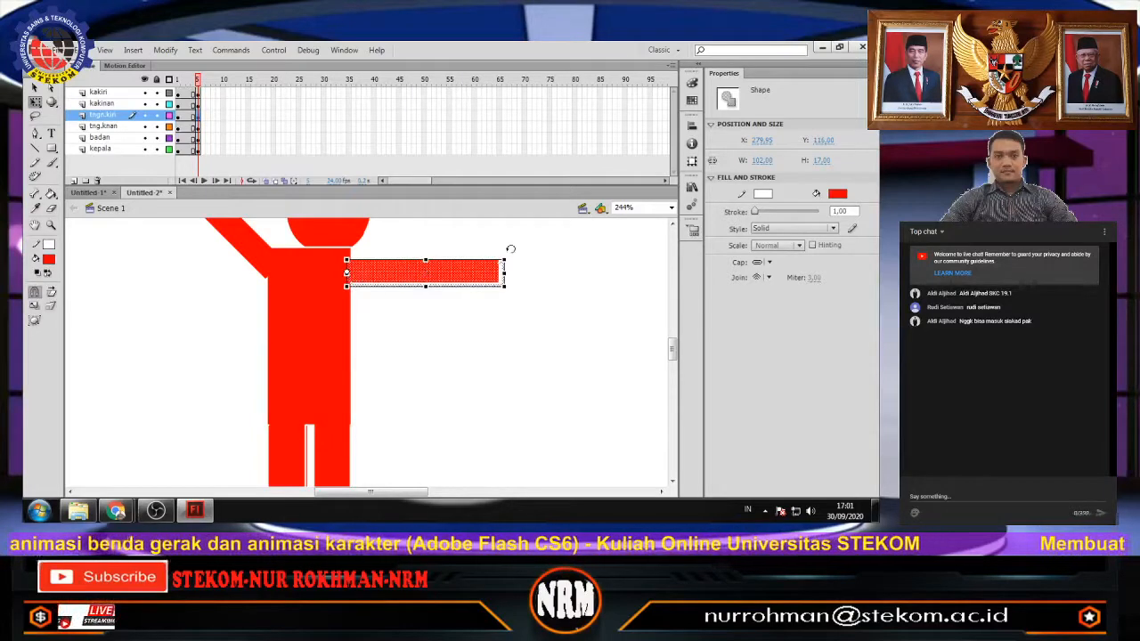
{"action": "left_click_drag", "start_coordinate": [511, 252], "coordinate": [513, 368]}
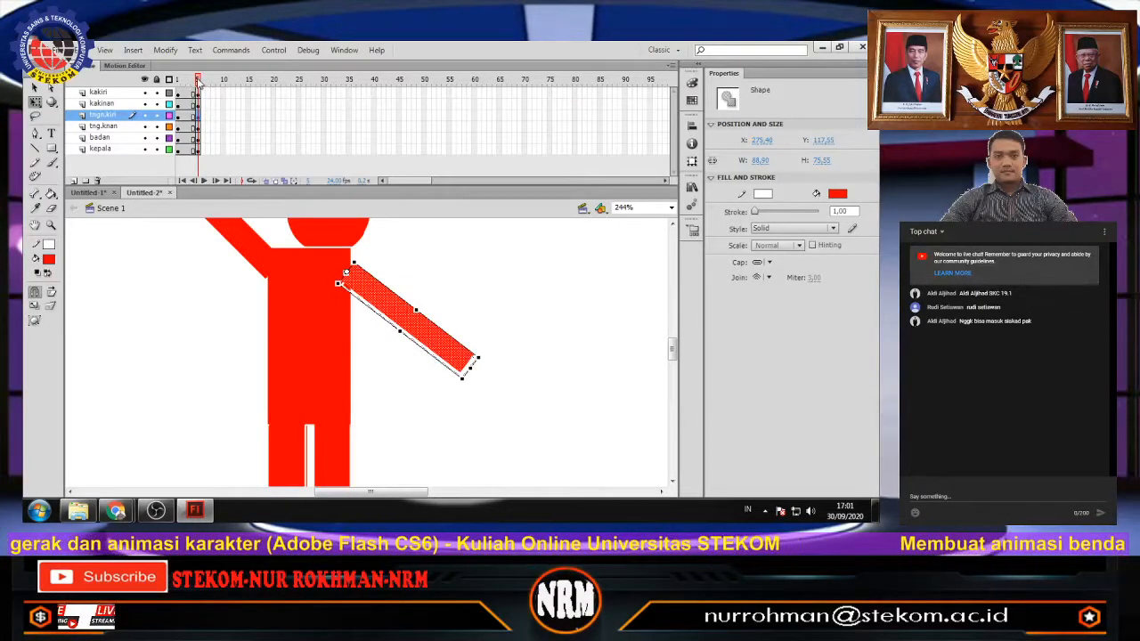
{"action": "left_click_drag", "start_coordinate": [199, 82], "coordinate": [179, 82]}
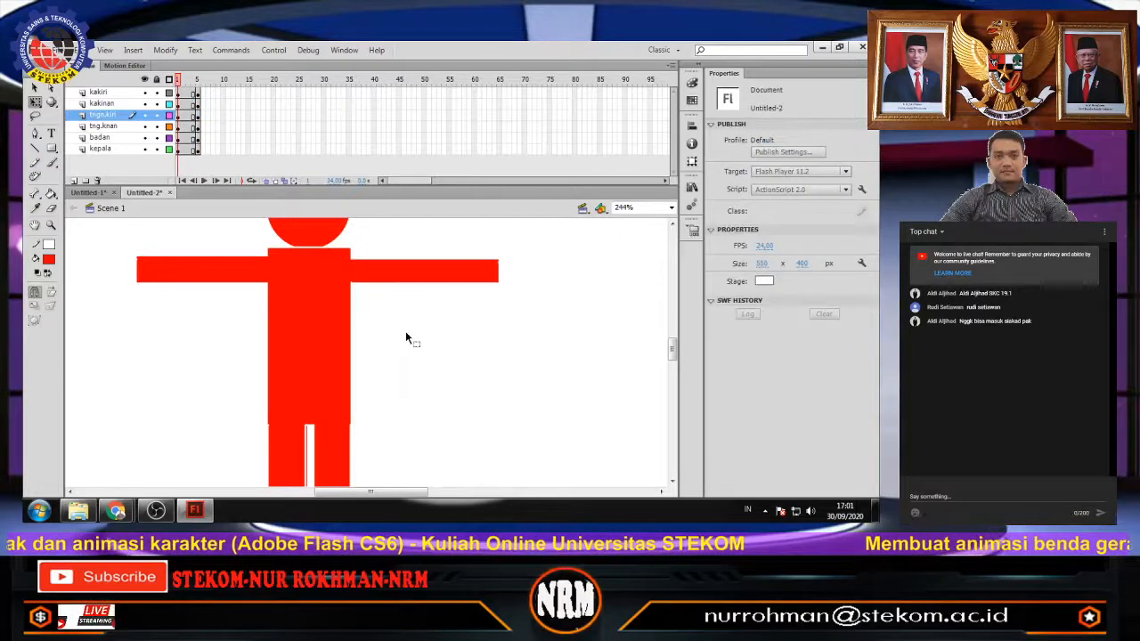
Extend all six body-part layers by inserting frames up to frame 10, and return to frame 1.
{"action": "scroll", "coordinate": [406, 338], "scroll_direction": "down", "scroll_amount": 2}
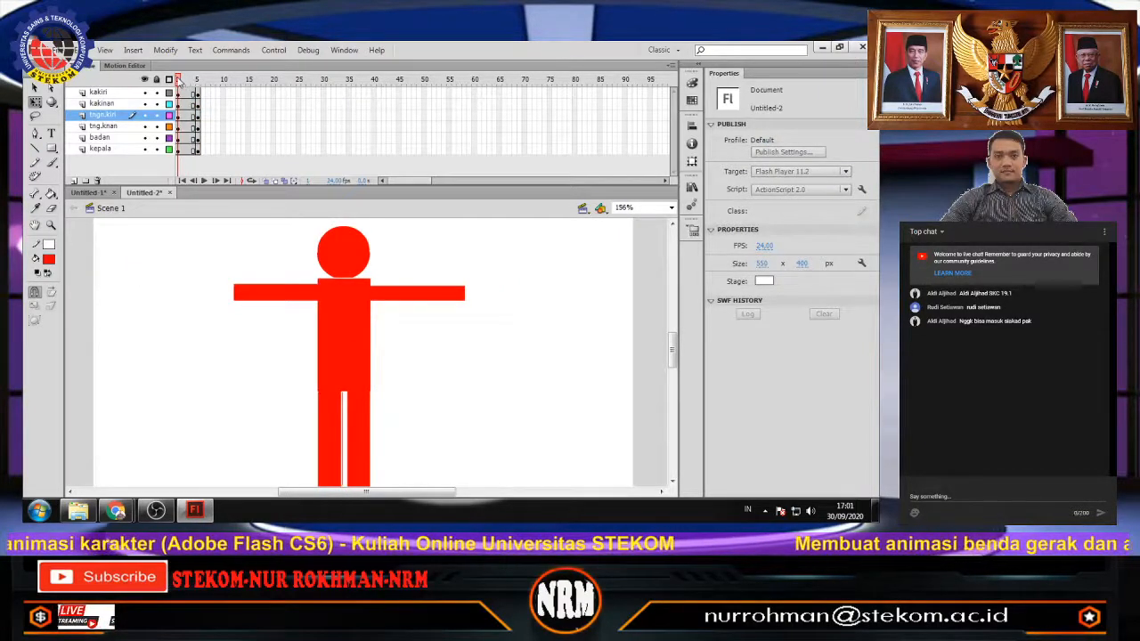
{"action": "mouse_move", "coordinate": [178, 82]}
{"action": "left_mouse_down"}
{"action": "mouse_move", "coordinate": [239, 116]}
{"action": "mouse_move", "coordinate": [160, 94]}
{"action": "left_mouse_up"}
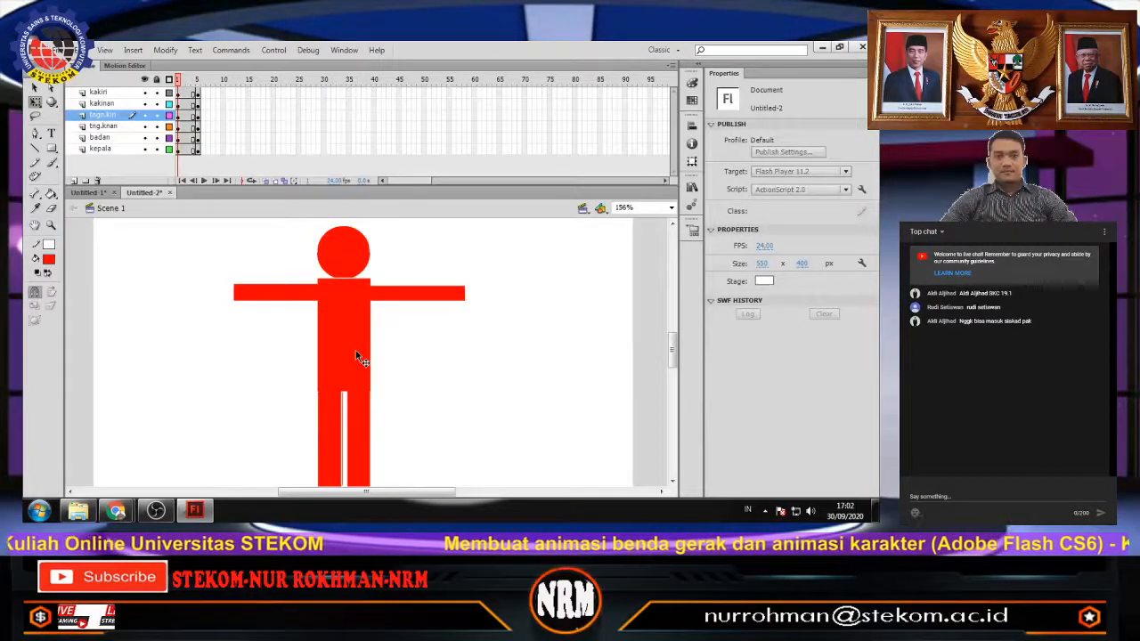
{"action": "left_click", "coordinate": [224, 94]}
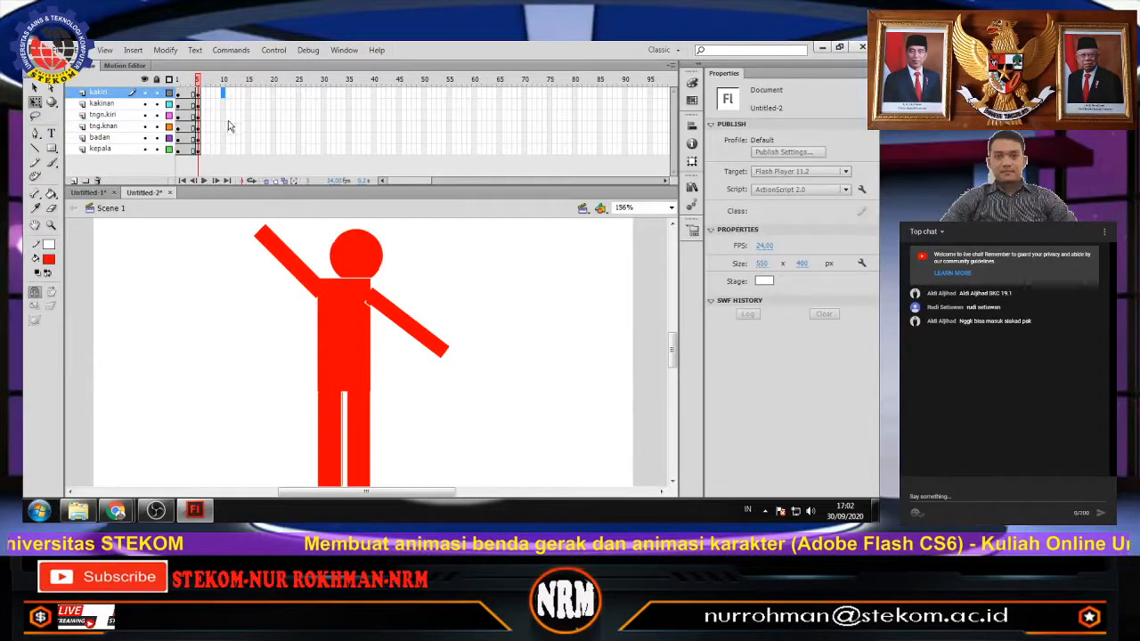
{"action": "left_click", "coordinate": [224, 149], "text": "shift"}
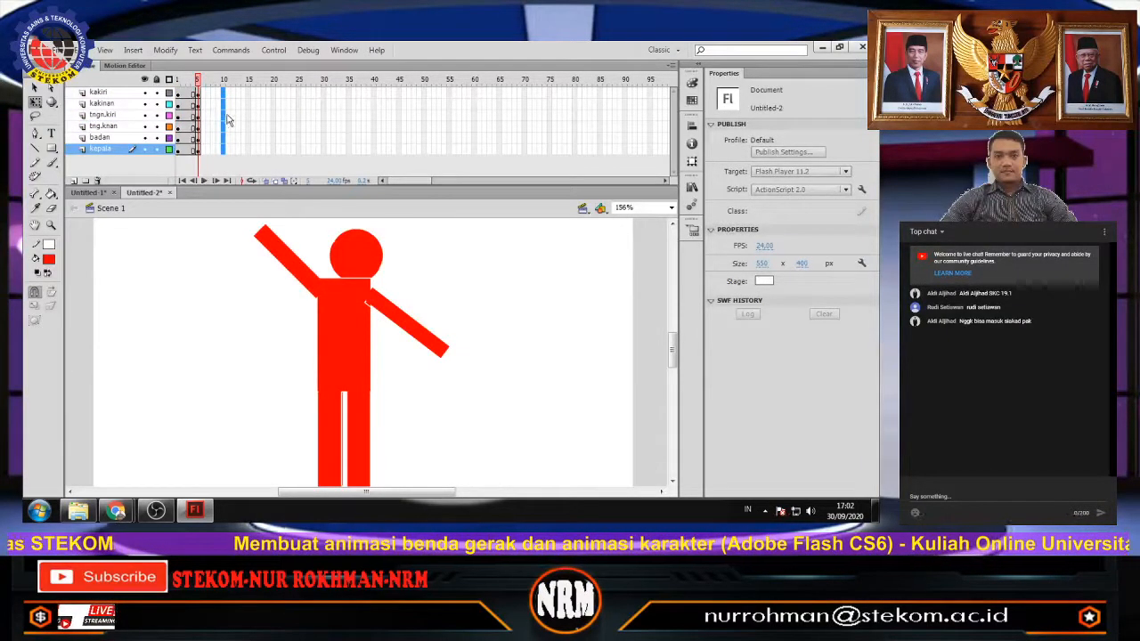
{"action": "right_click", "coordinate": [224, 114]}
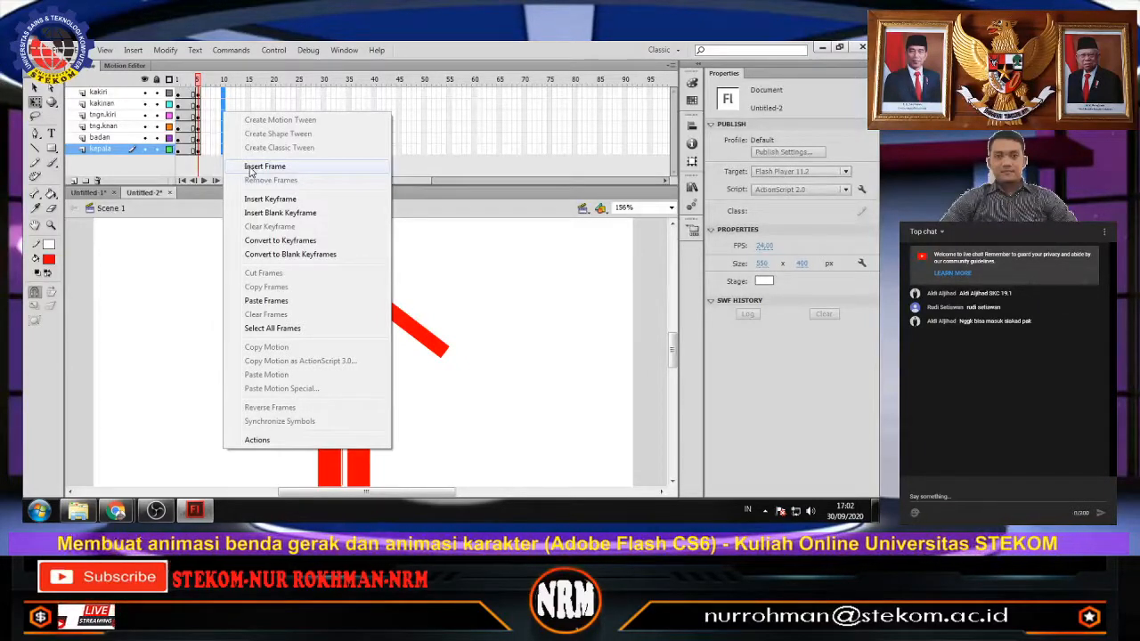
{"action": "left_click", "coordinate": [252, 168]}
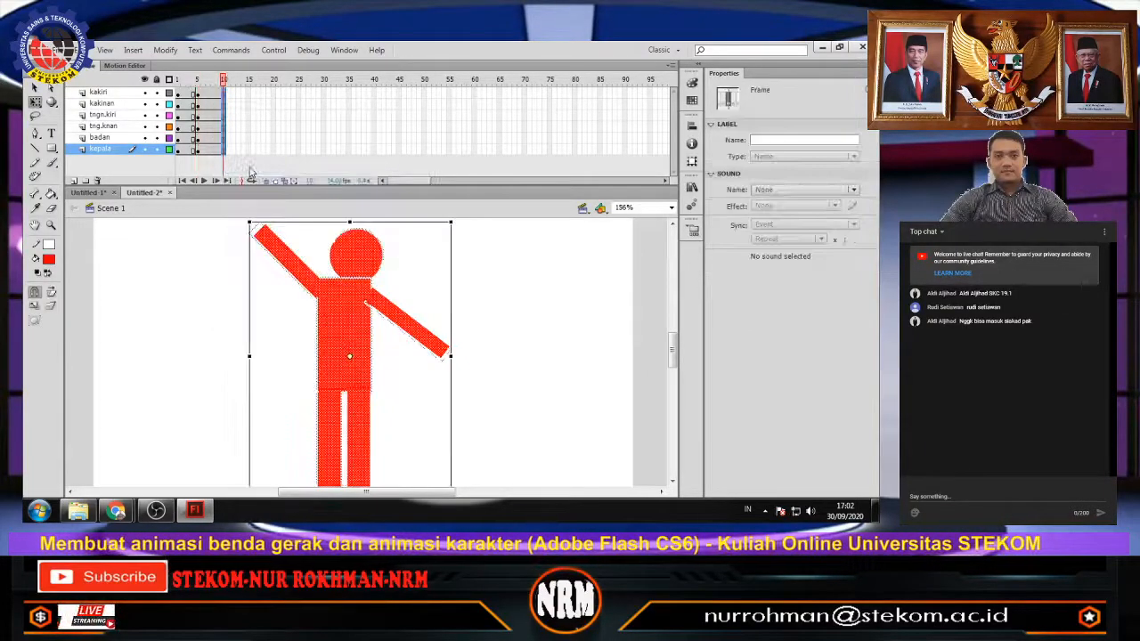
{"action": "left_click", "coordinate": [543, 300]}
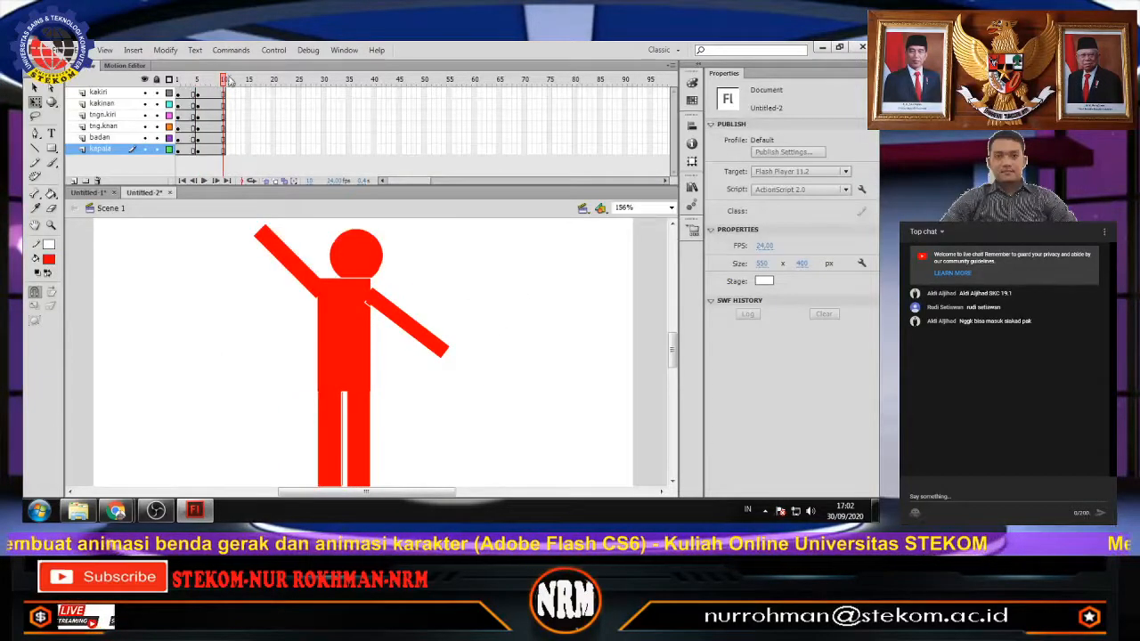
{"action": "left_click_drag", "start_coordinate": [225, 78], "coordinate": [179, 96]}
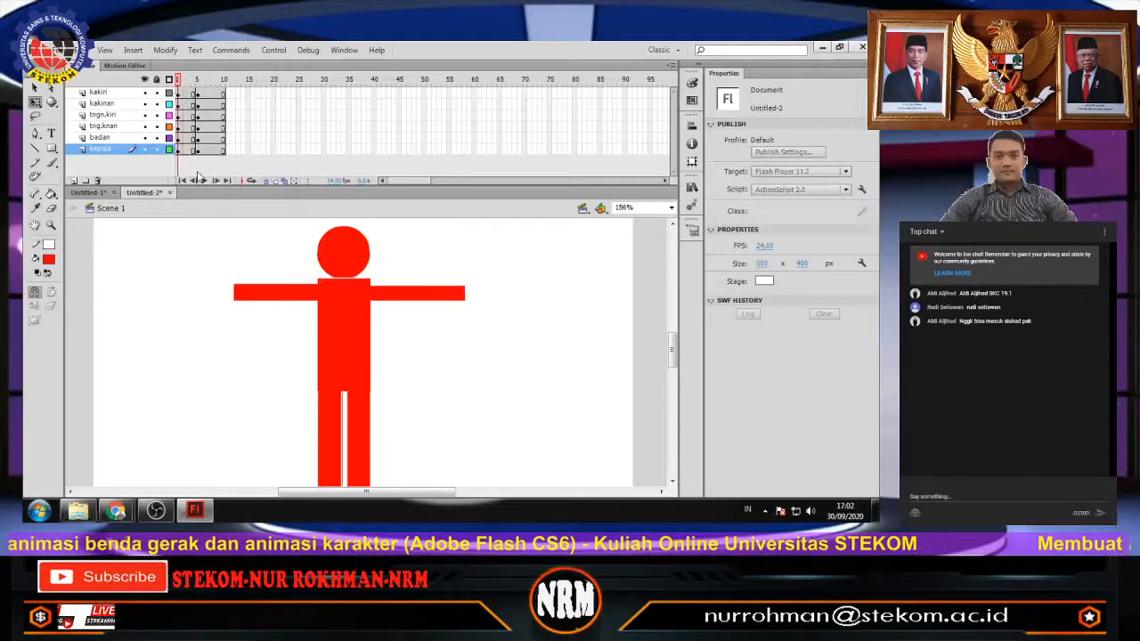
{"action": "left_click", "coordinate": [187, 151]}
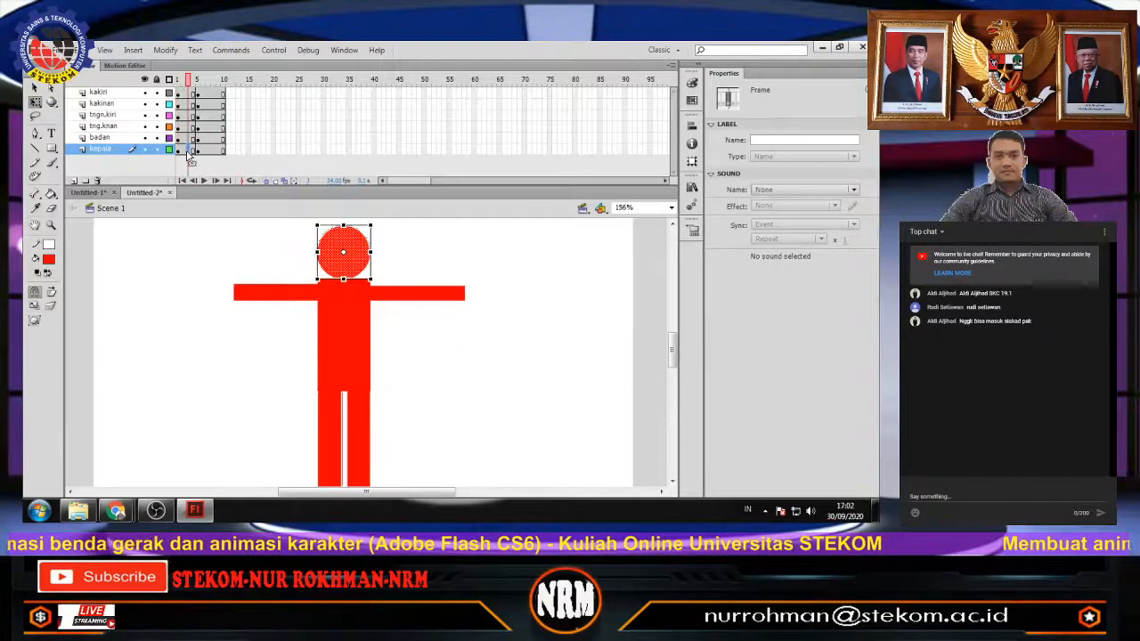
{"action": "right_click", "coordinate": [188, 151]}
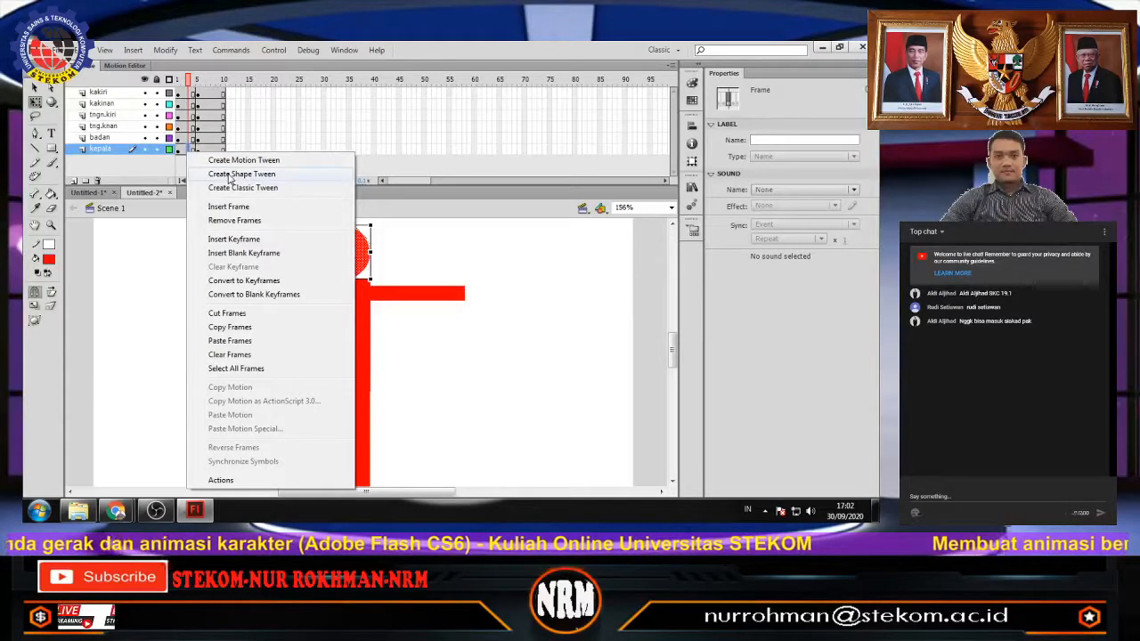
{"action": "left_click", "coordinate": [234, 161]}
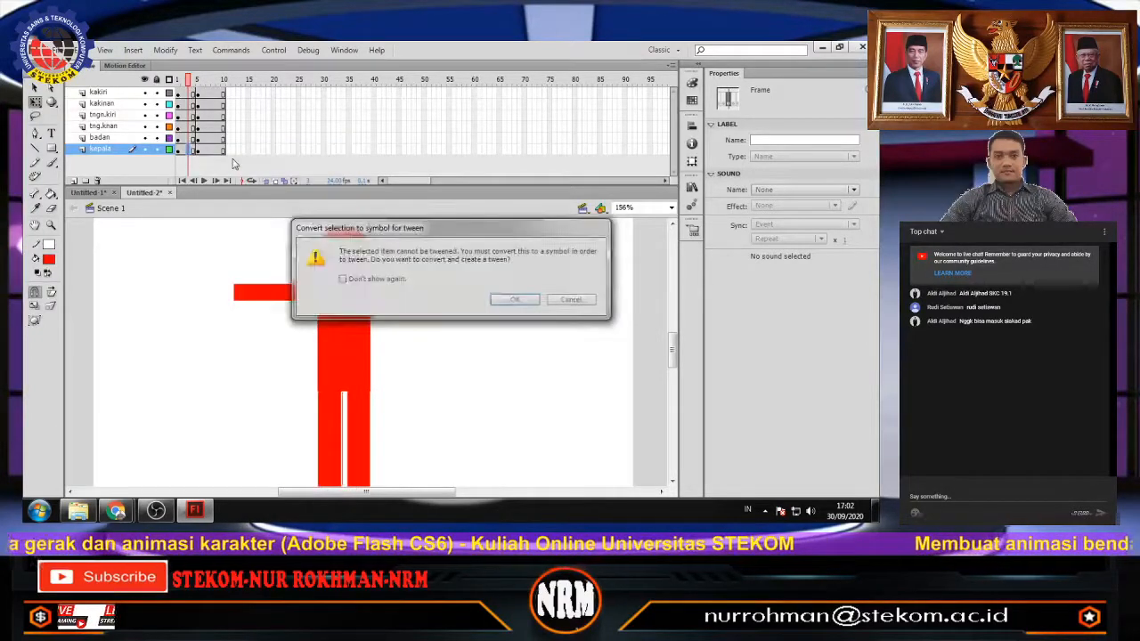
{"action": "left_click", "coordinate": [560, 301]}
Try shape tweens between the first and second keyframes of the kepala, tng.knan and tngn.kiri layers.
{"action": "right_click", "coordinate": [188, 152]}
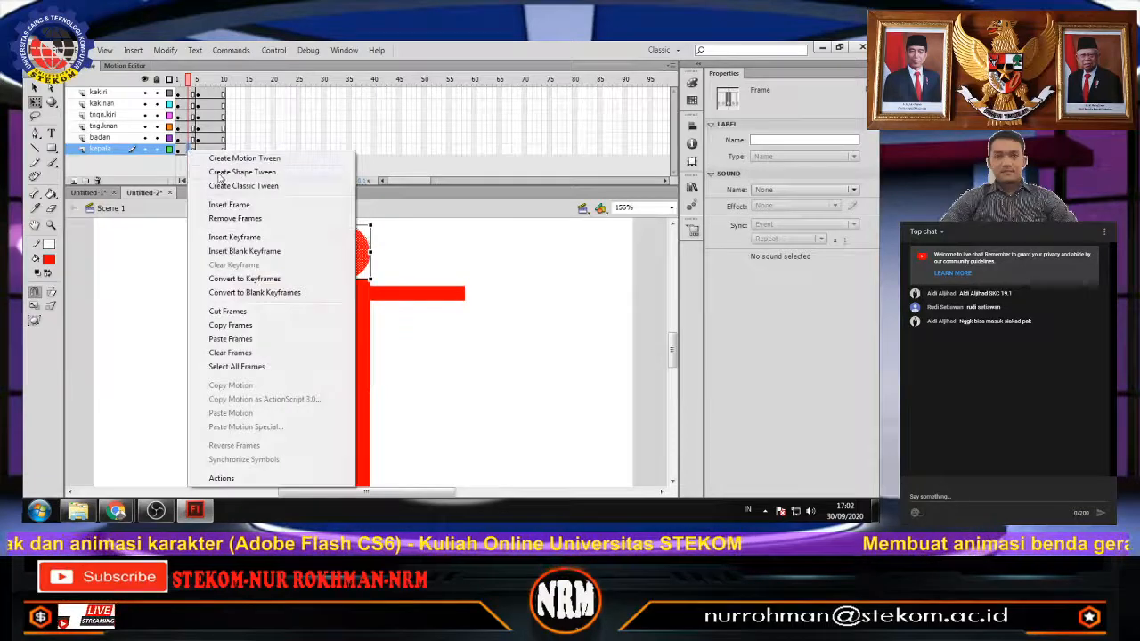
{"action": "left_click", "coordinate": [179, 138]}
{"action": "right_click", "coordinate": [179, 140]}
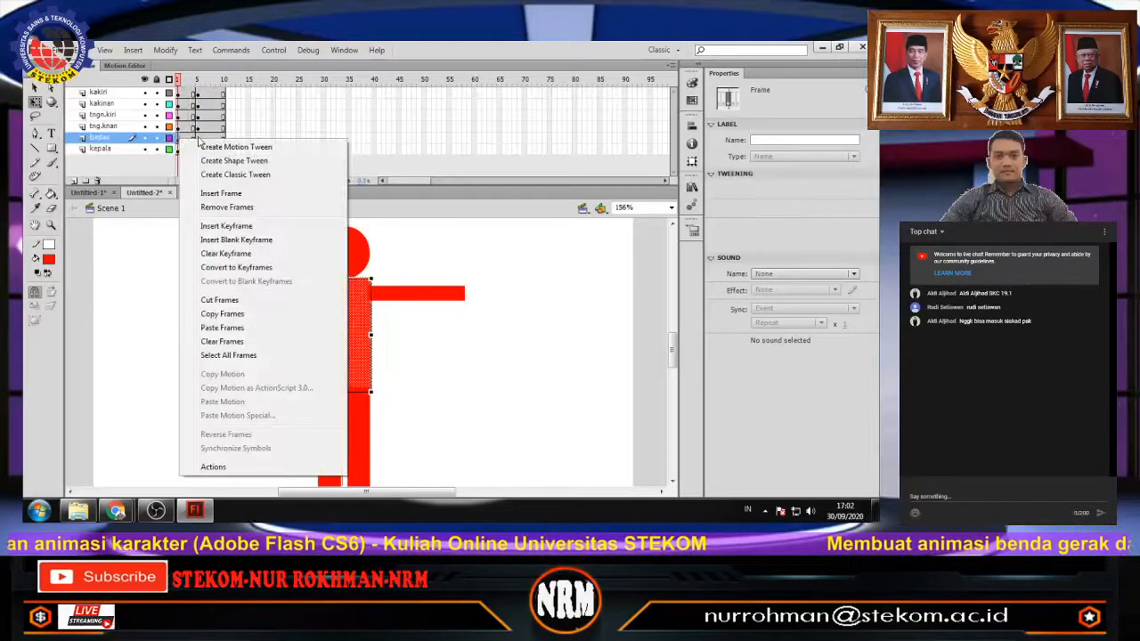
{"action": "left_click", "coordinate": [180, 138]}
{"action": "right_click", "coordinate": [184, 138]}
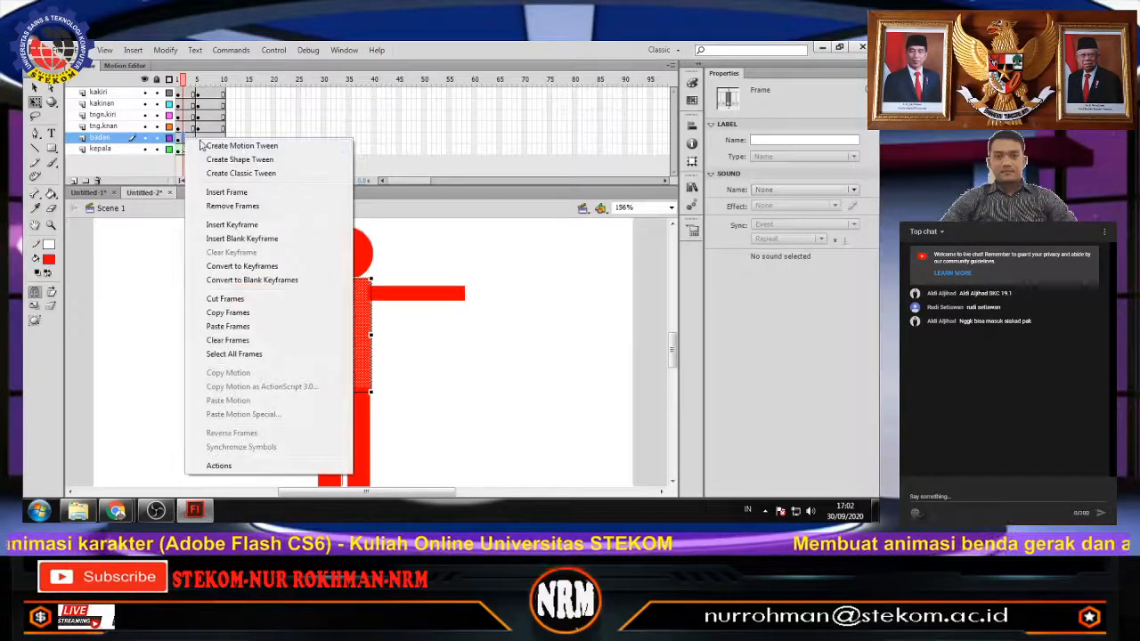
{"action": "left_click", "coordinate": [179, 127]}
{"action": "right_click", "coordinate": [184, 128]}
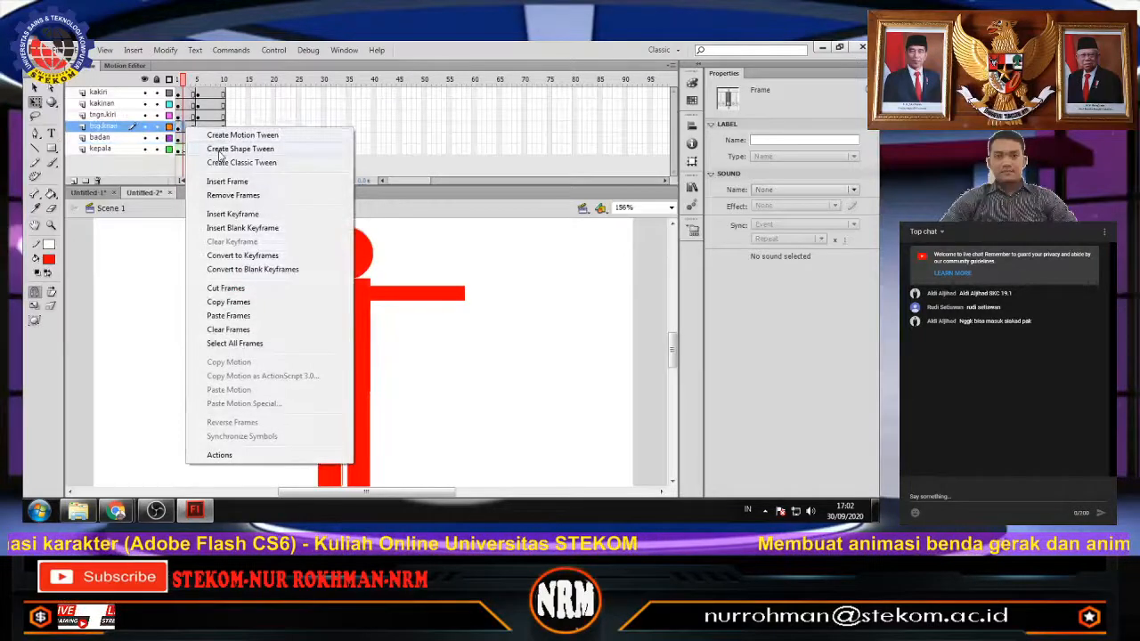
{"action": "left_click", "coordinate": [179, 115]}
{"action": "left_click", "coordinate": [179, 115]}
{"action": "right_click", "coordinate": [186, 115]}
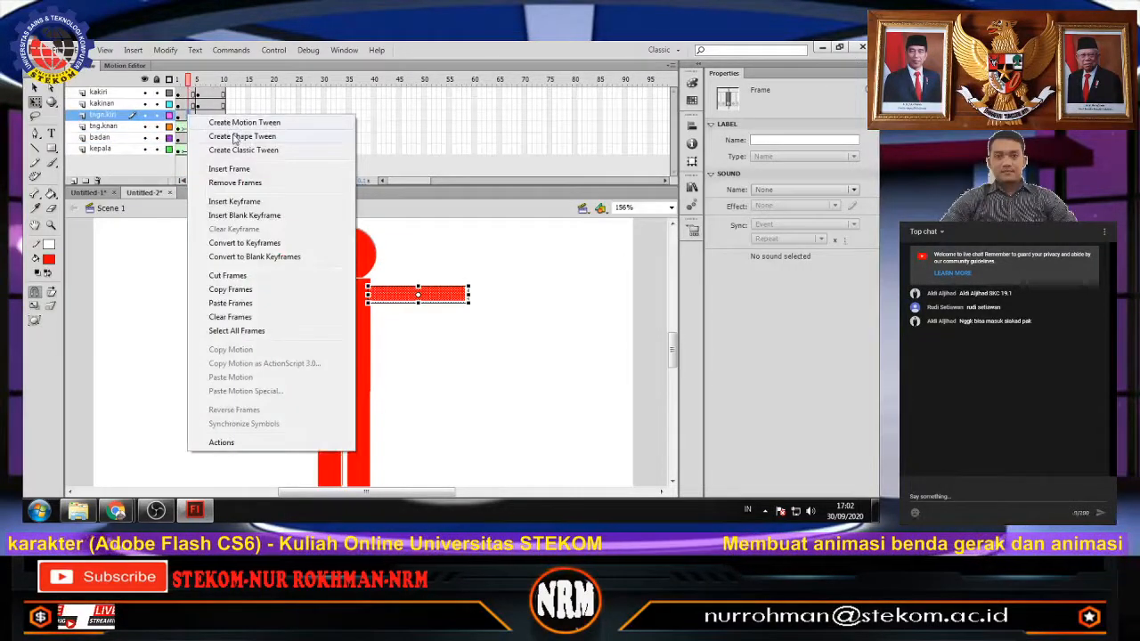
{"action": "left_click", "coordinate": [235, 137]}
Play the timeline from frame 1 to check the shape-tweened head and arms, and undo the shape tweens.
{"action": "left_click", "coordinate": [179, 104]}
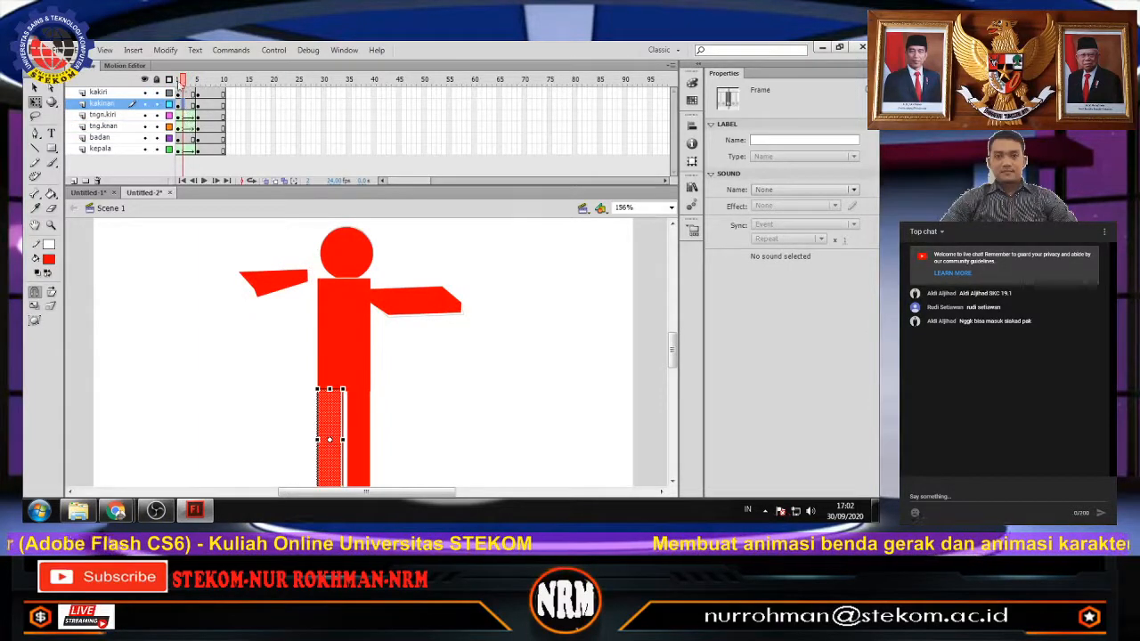
{"action": "key", "text": "Return"}
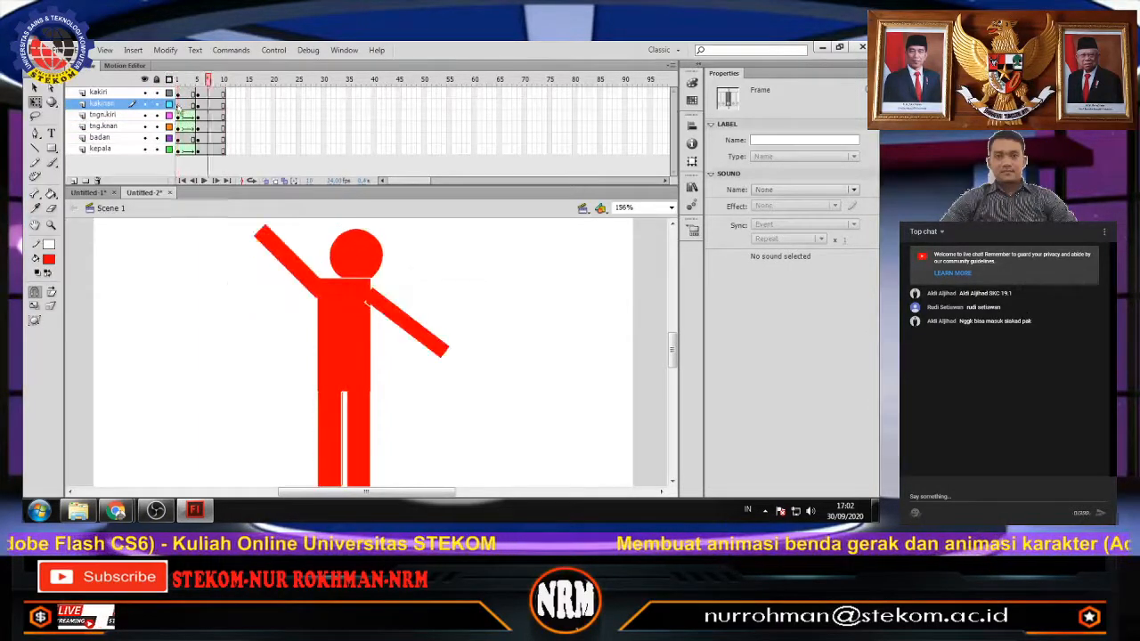
{"action": "left_click", "coordinate": [197, 128]}
{"action": "left_click_drag", "start_coordinate": [195, 129], "coordinate": [176, 128]}
{"action": "left_click", "coordinate": [203, 159]}
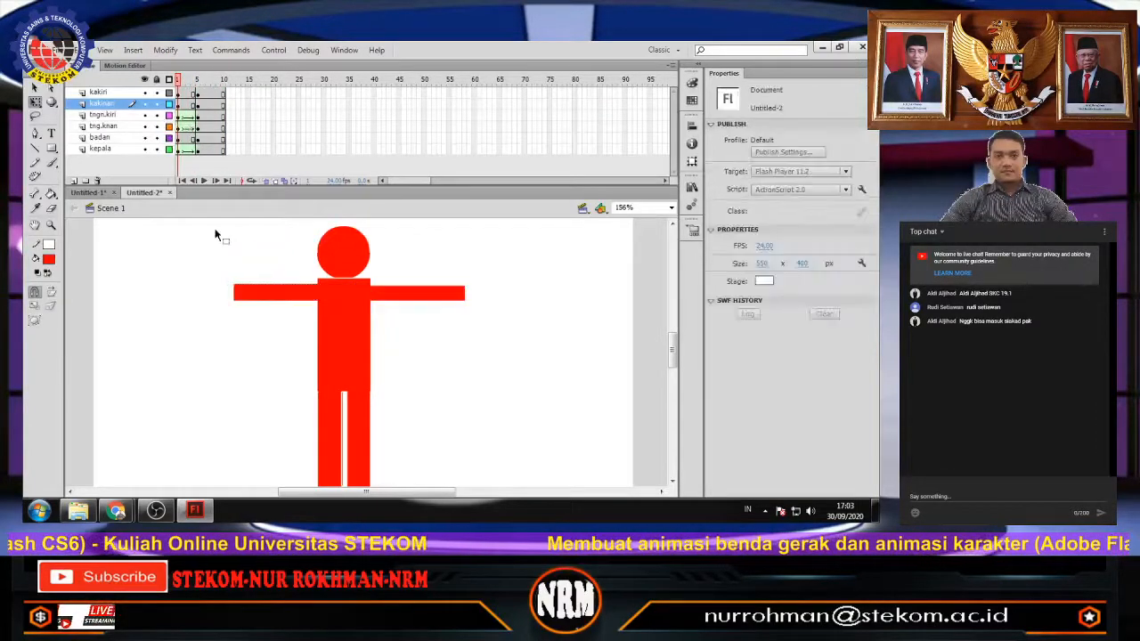
{"action": "left_click", "coordinate": [180, 180]}
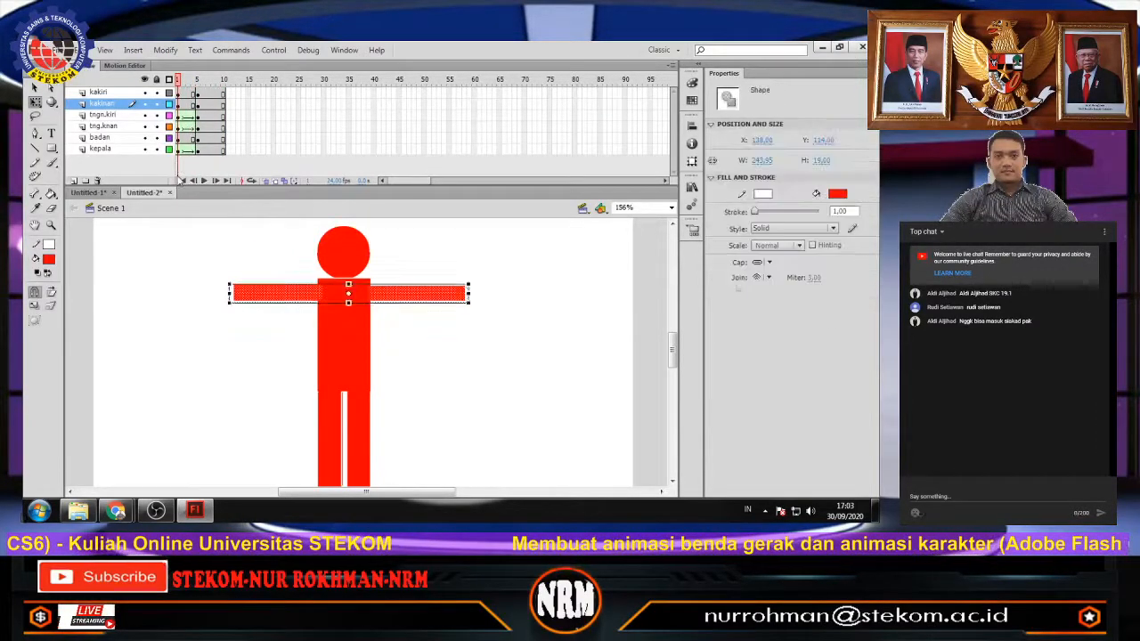
{"action": "key", "text": "Return"}
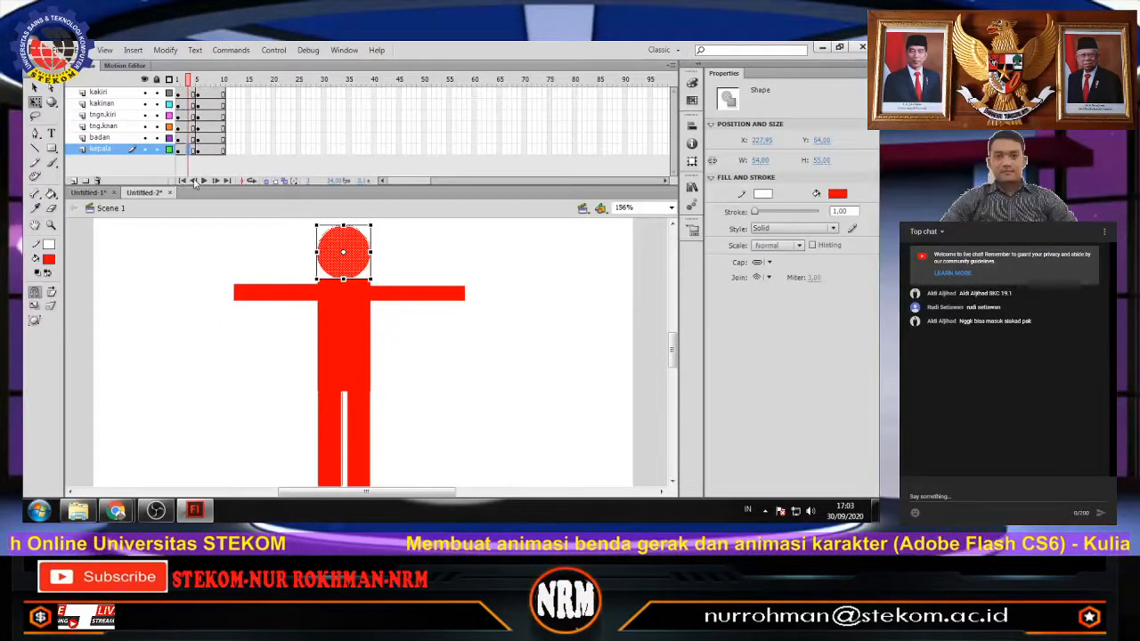
Create a motion tween on the kepala layer's span before frame 5, accepting conversion of the head to a symbol.
{"action": "right_click", "coordinate": [191, 155]}
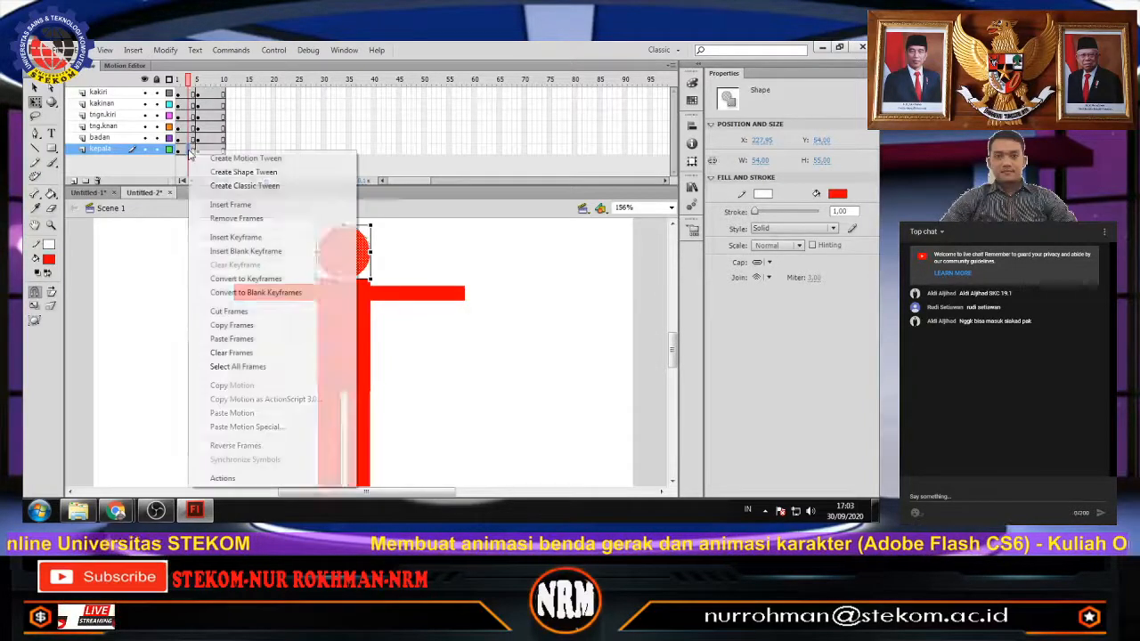
{"action": "left_click", "coordinate": [227, 161]}
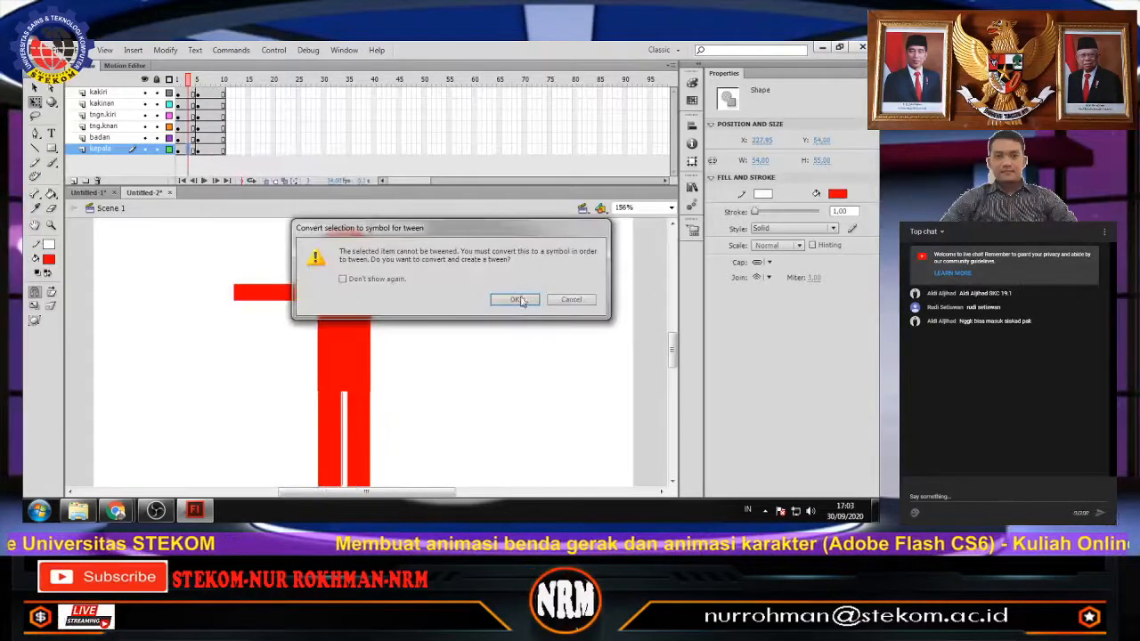
{"action": "left_click", "coordinate": [519, 300]}
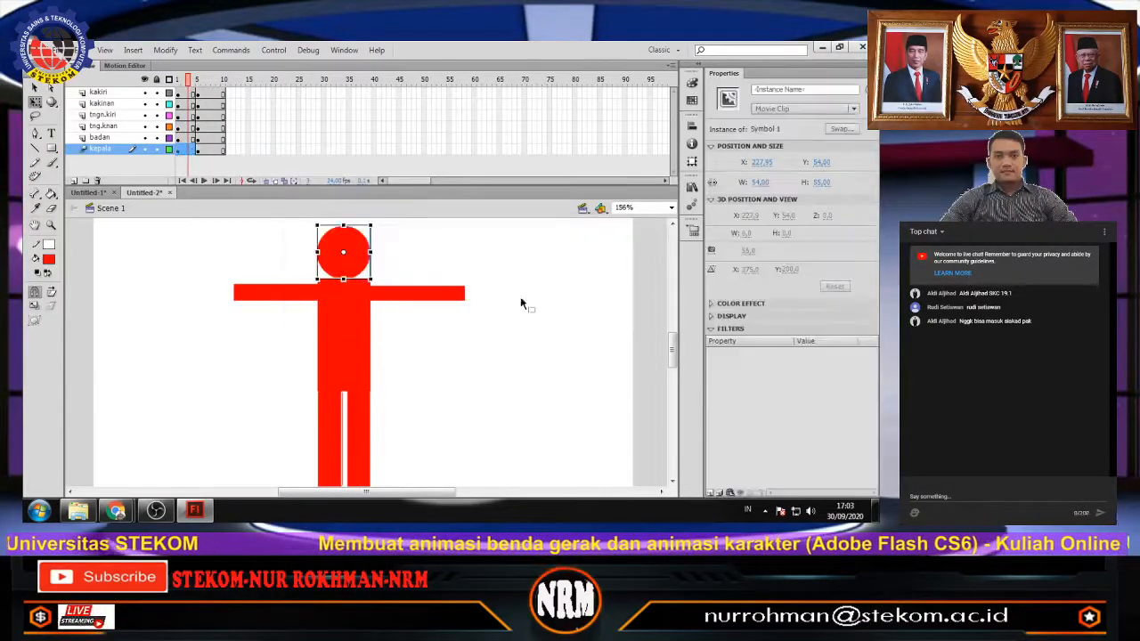
Create motion tweens on the tng.knan and tngn.kiri spans before frame 5, accepting conversion of each arm to a symbol.
{"action": "right_click", "coordinate": [181, 139]}
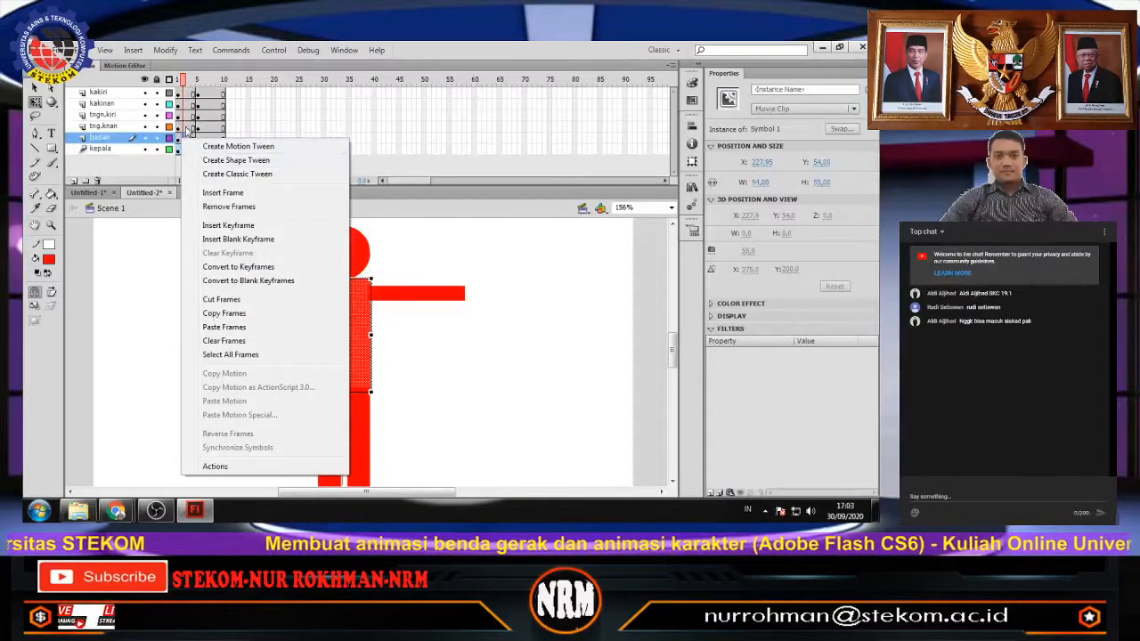
{"action": "right_click", "coordinate": [186, 127]}
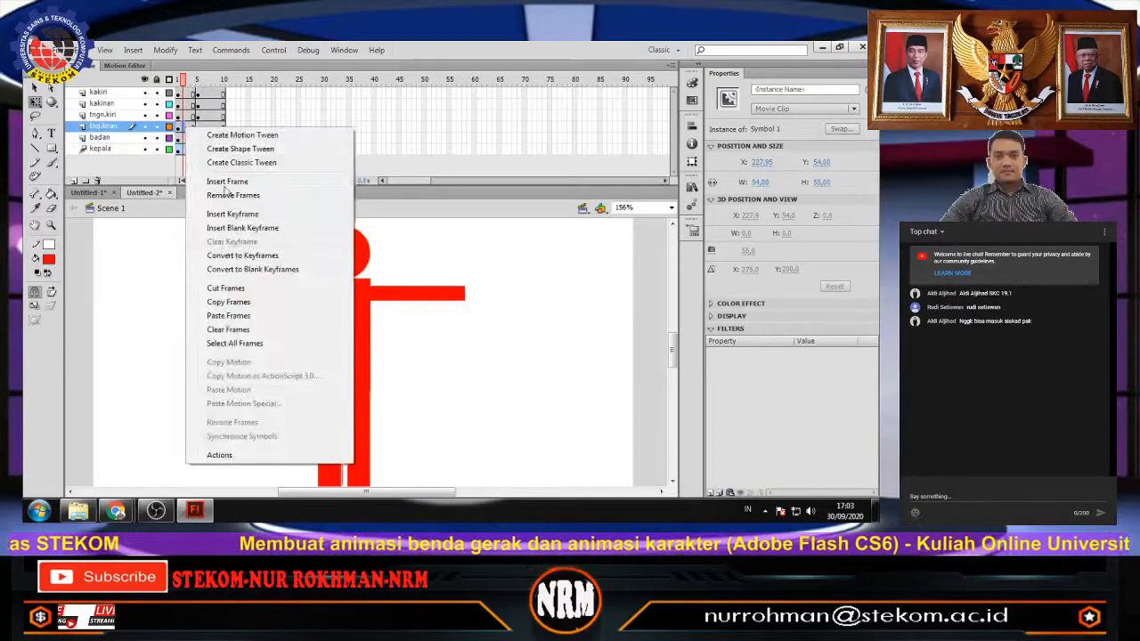
{"action": "left_click", "coordinate": [240, 136]}
{"action": "left_click", "coordinate": [514, 302]}
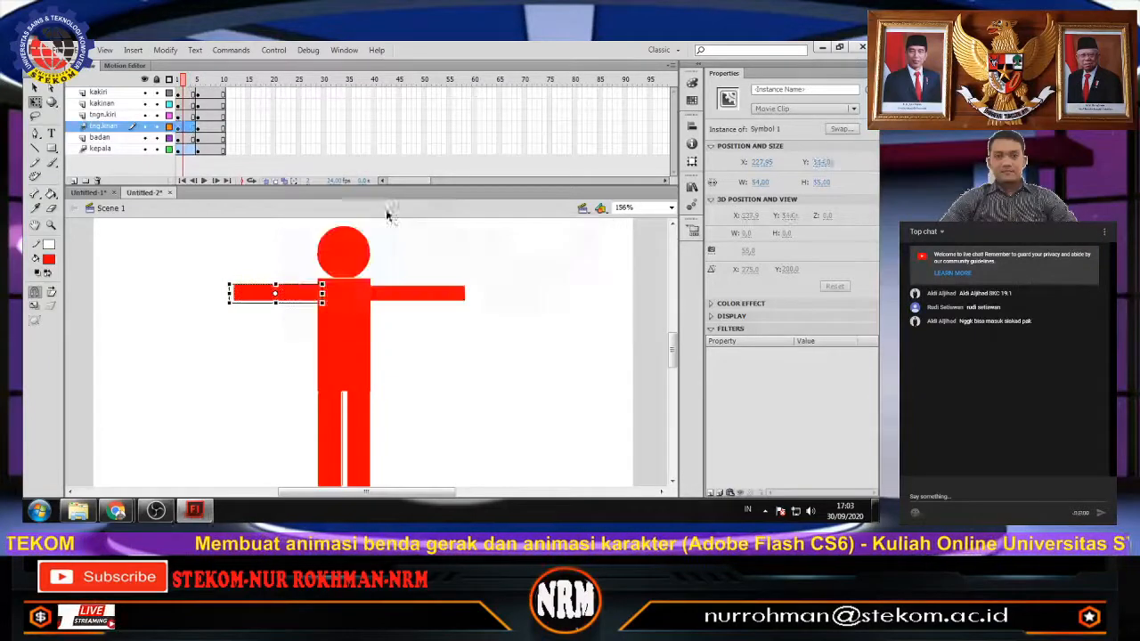
{"action": "right_click", "coordinate": [187, 117]}
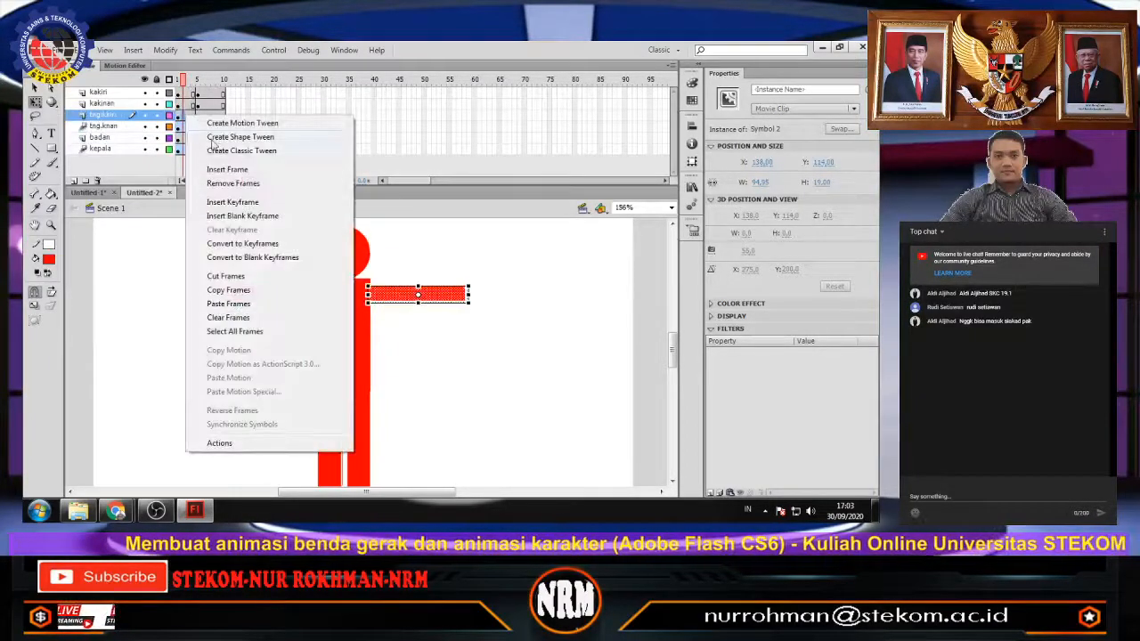
{"action": "left_click", "coordinate": [223, 125]}
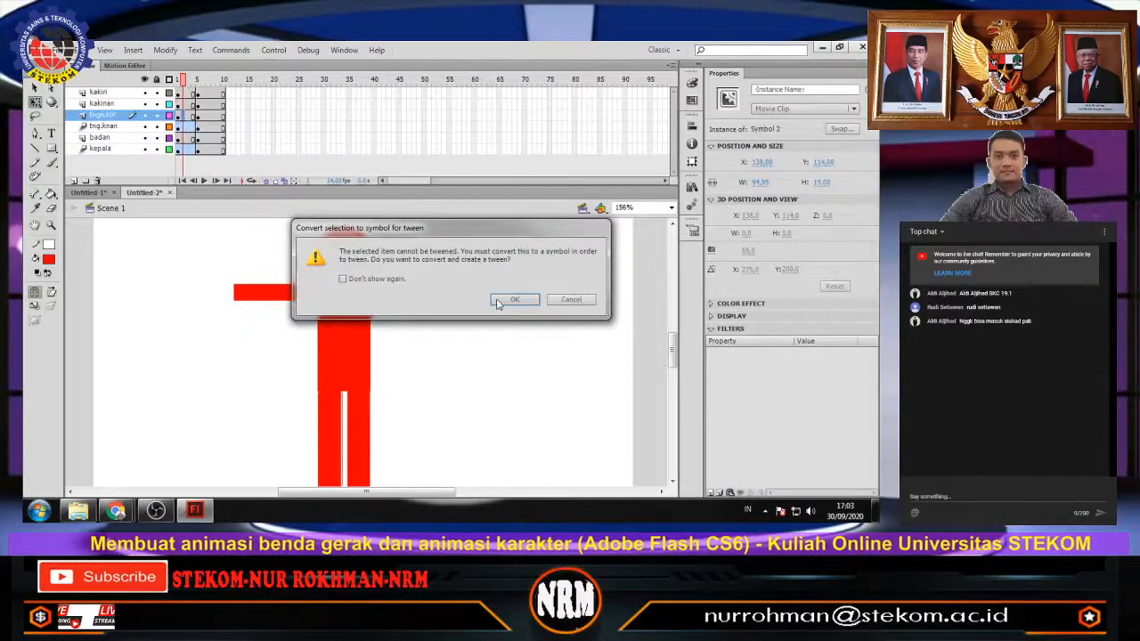
{"action": "left_click", "coordinate": [514, 301]}
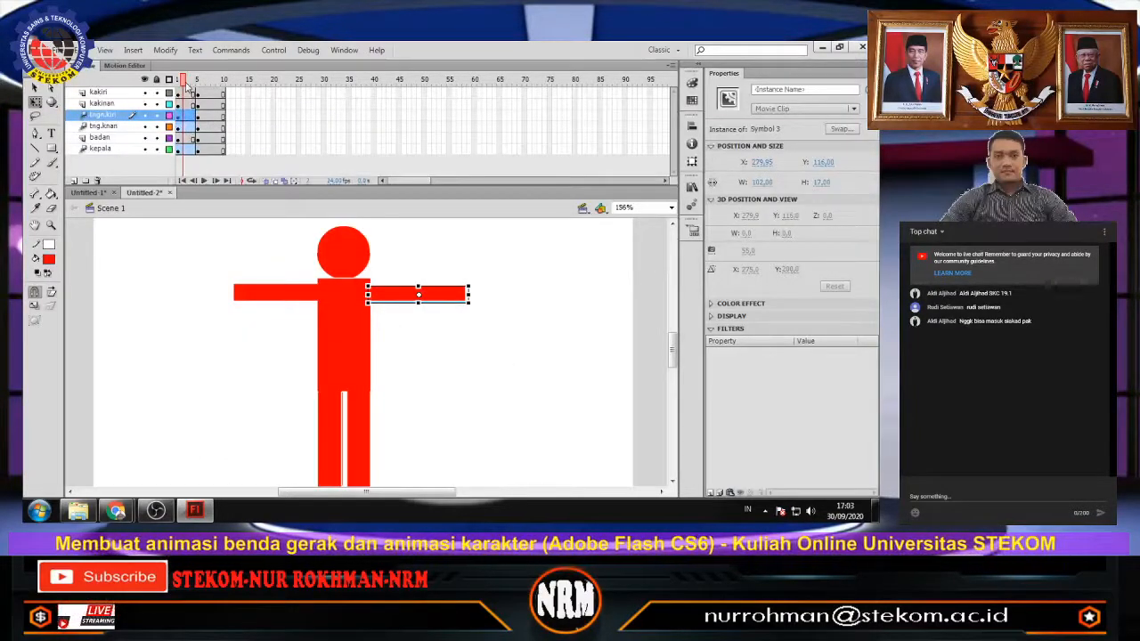
Insert a keyframe at frame 10 of the kepala layer.
{"action": "left_click_drag", "start_coordinate": [186, 86], "coordinate": [161, 105]}
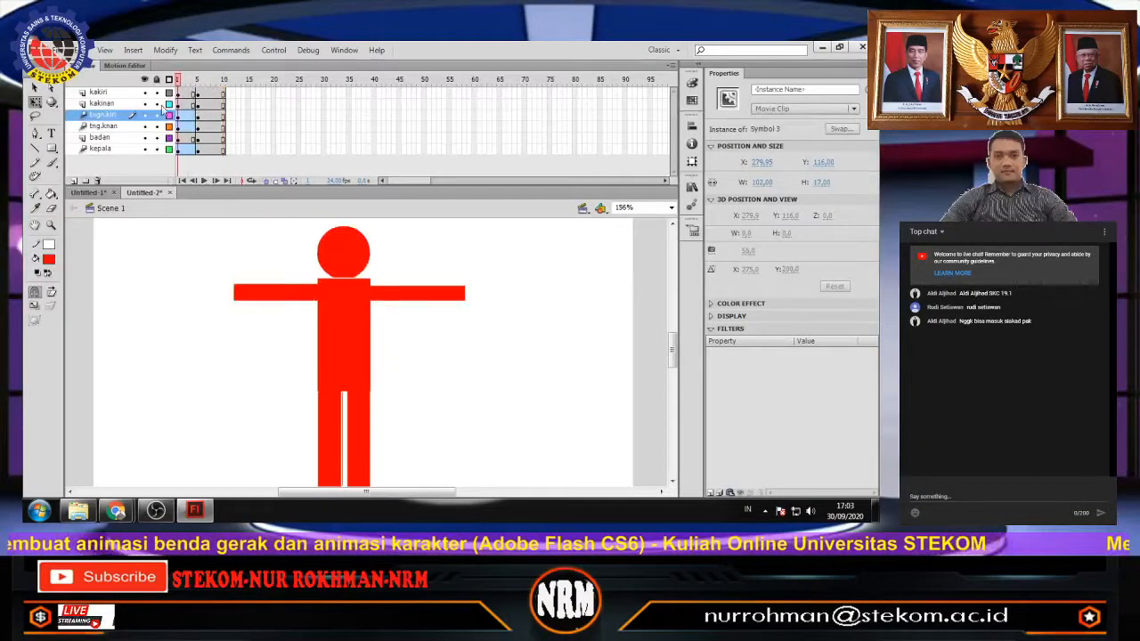
{"action": "left_click", "coordinate": [169, 114]}
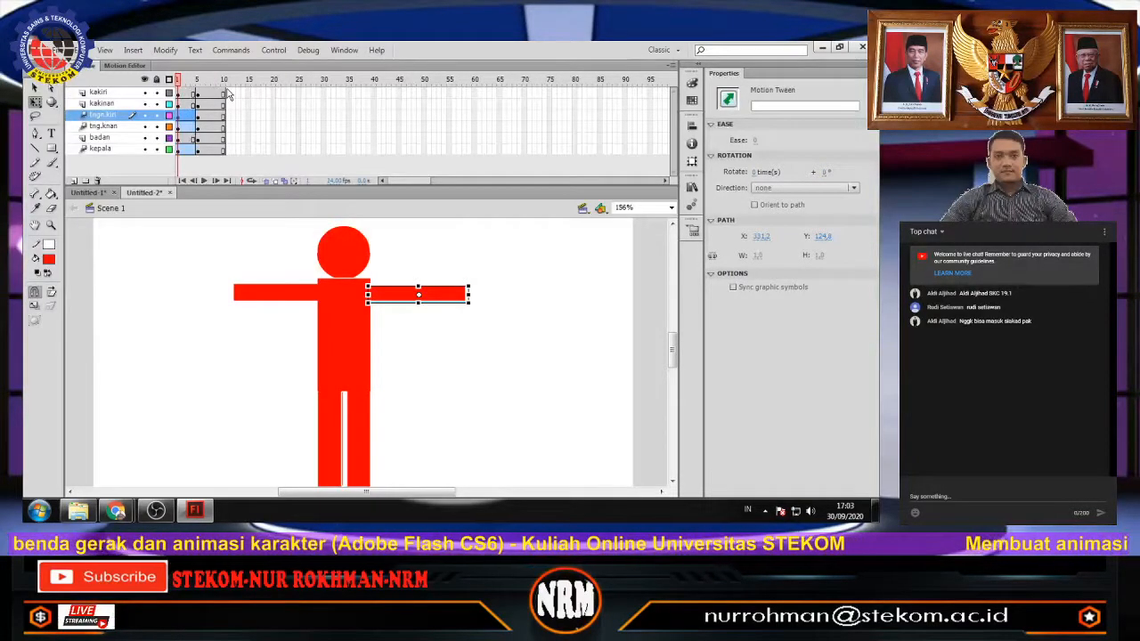
{"action": "left_click_drag", "start_coordinate": [179, 82], "coordinate": [224, 82]}
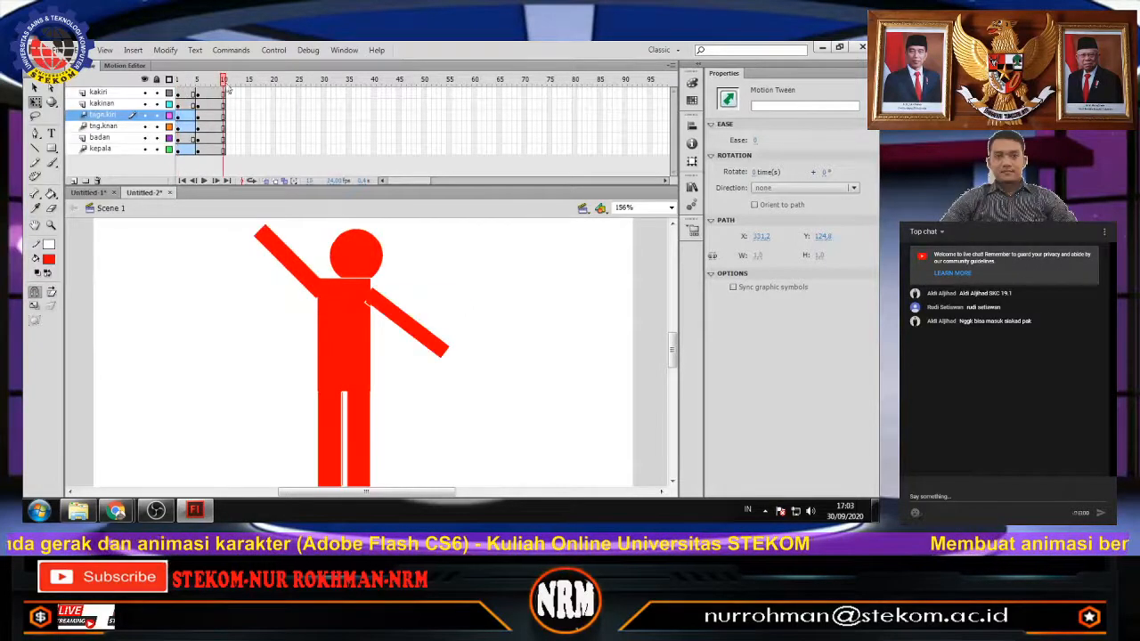
{"action": "left_click", "coordinate": [222, 149]}
{"action": "right_click", "coordinate": [225, 152]}
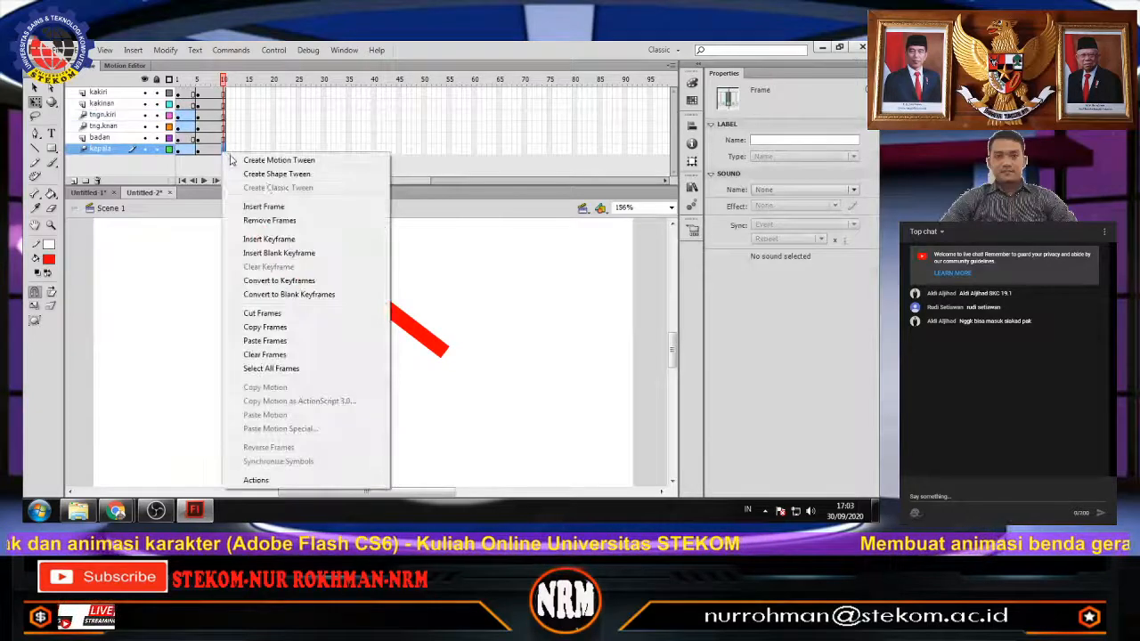
{"action": "left_click", "coordinate": [287, 239]}
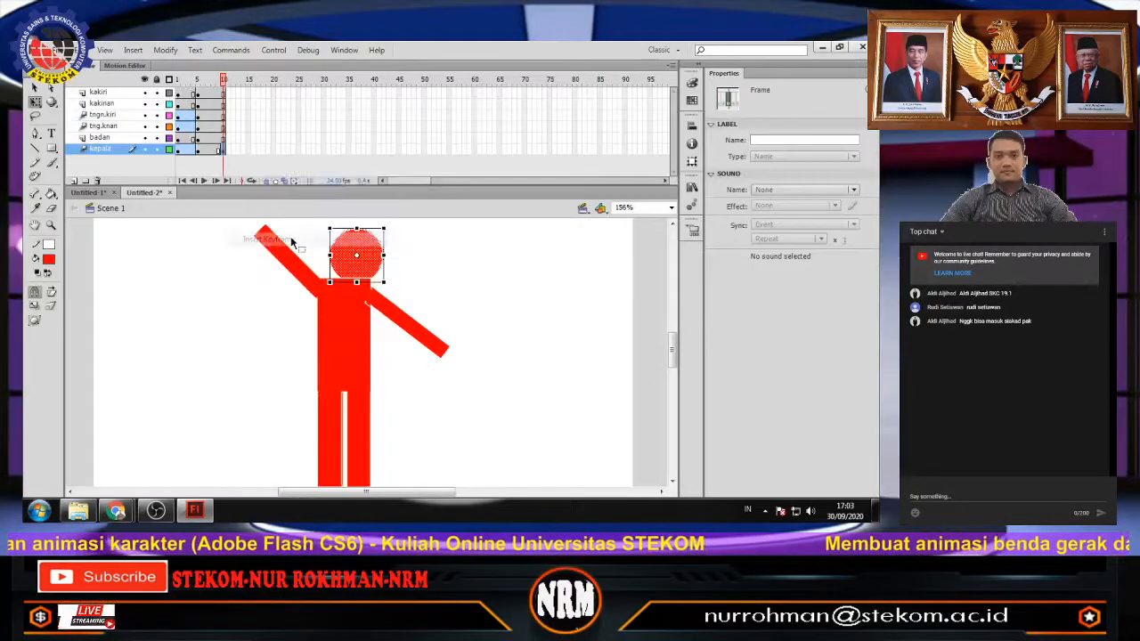
Rotate the head back upright about a pivot at the neck on frame 10 of the kepala layer.
{"action": "left_click", "coordinate": [357, 257]}
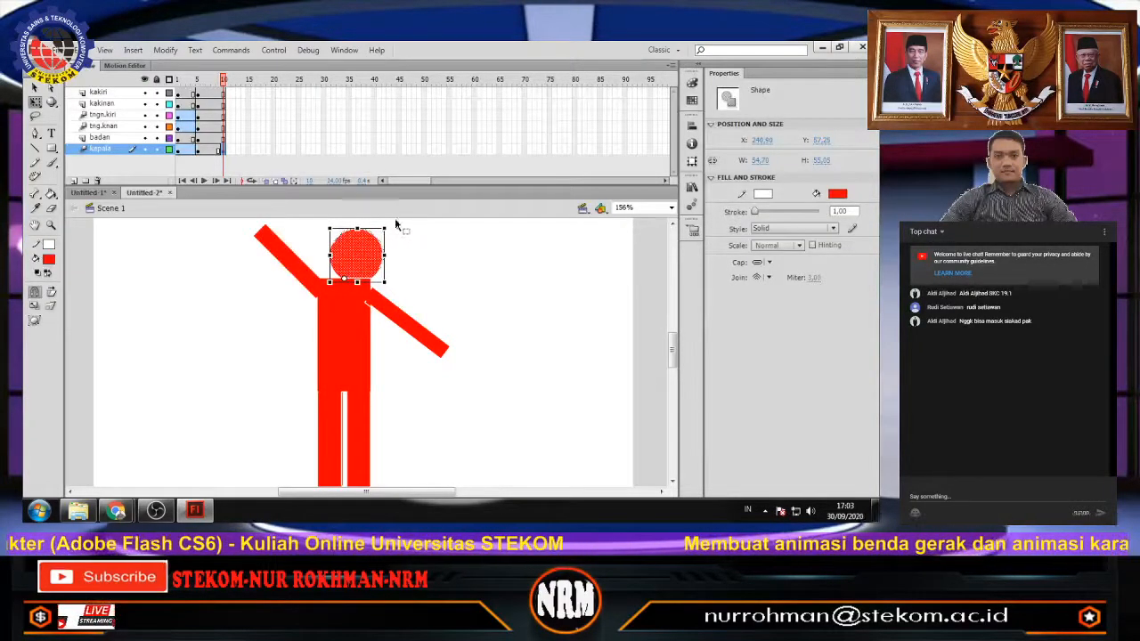
{"action": "left_click_drag", "start_coordinate": [393, 224], "coordinate": [365, 214]}
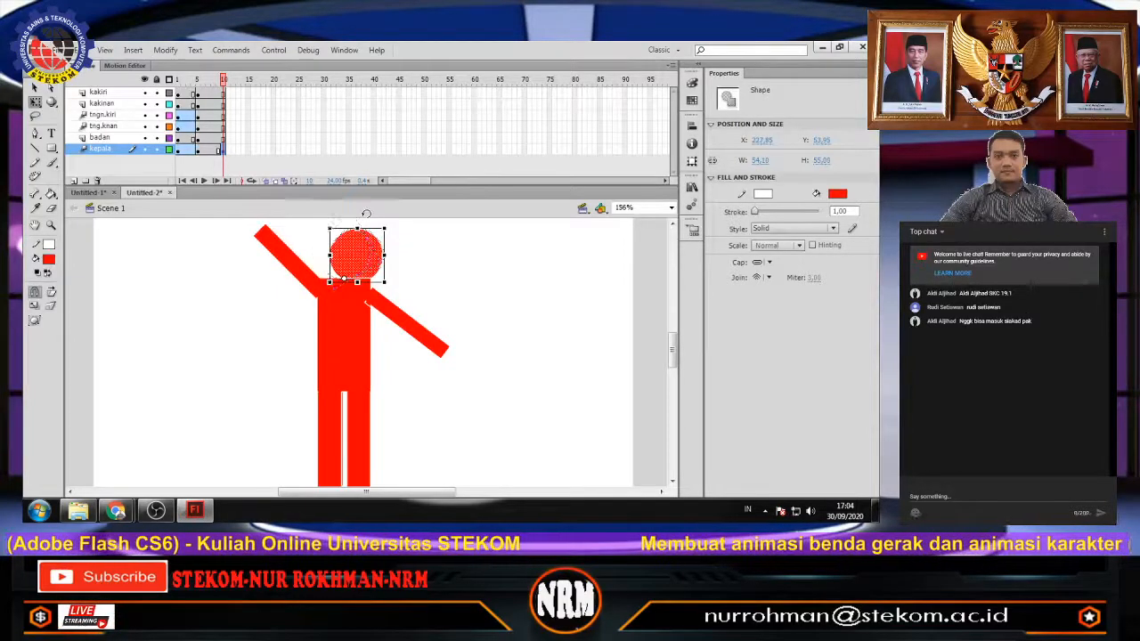
{"action": "left_click", "coordinate": [409, 265]}
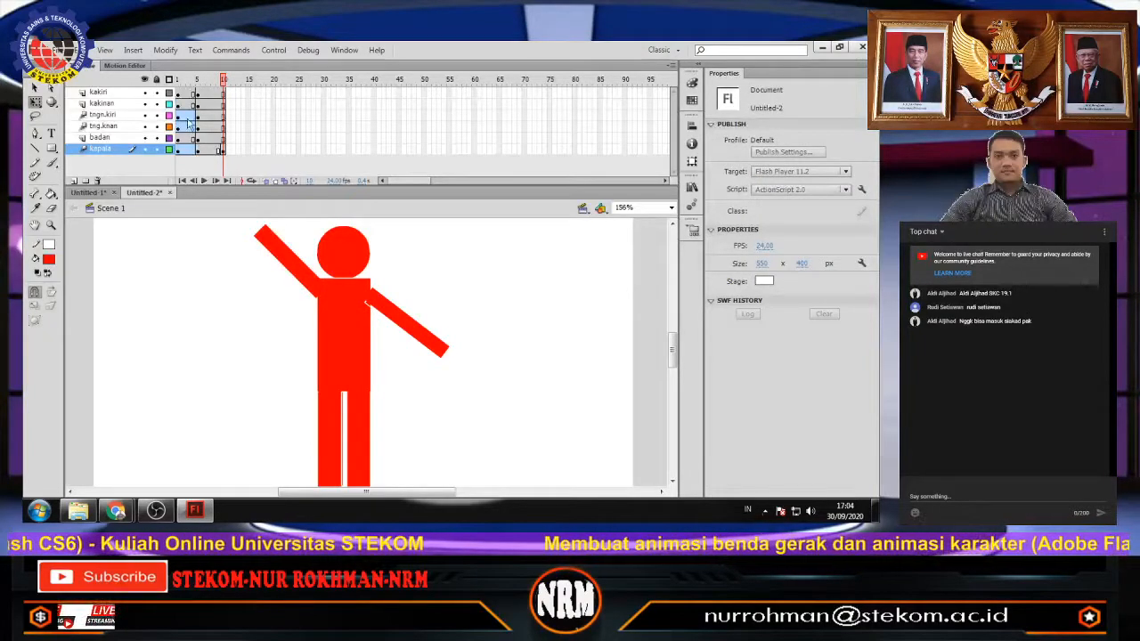
Insert a keyframe at frame 10 of the kakinan layer and rotate its leg outward about a pivot at the hip.
{"action": "left_click", "coordinate": [223, 105]}
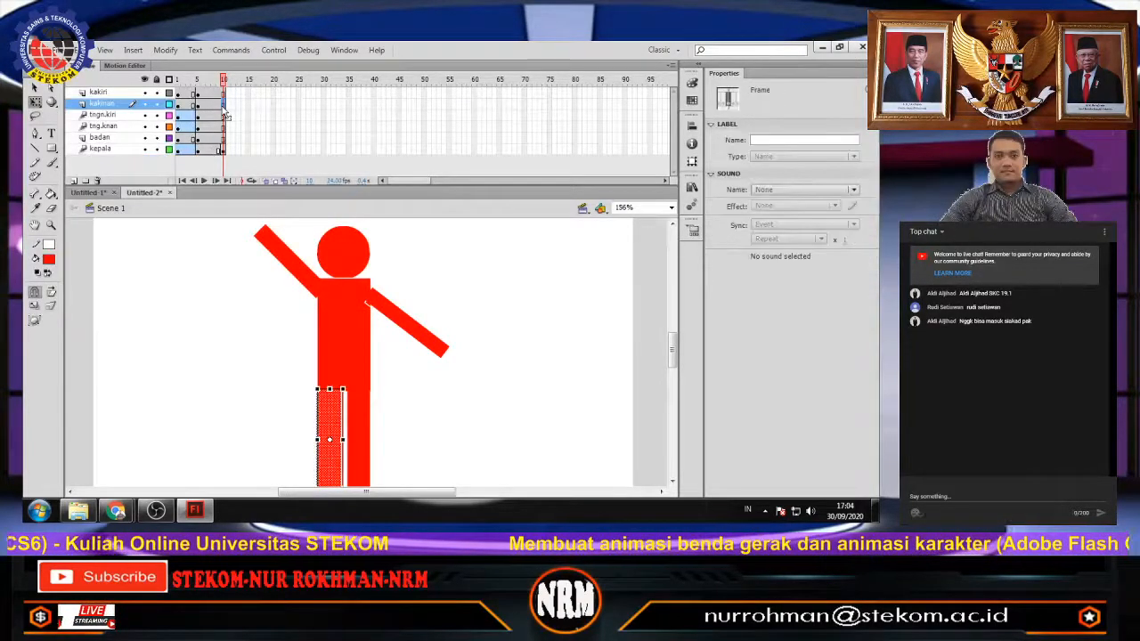
{"action": "right_click", "coordinate": [223, 105]}
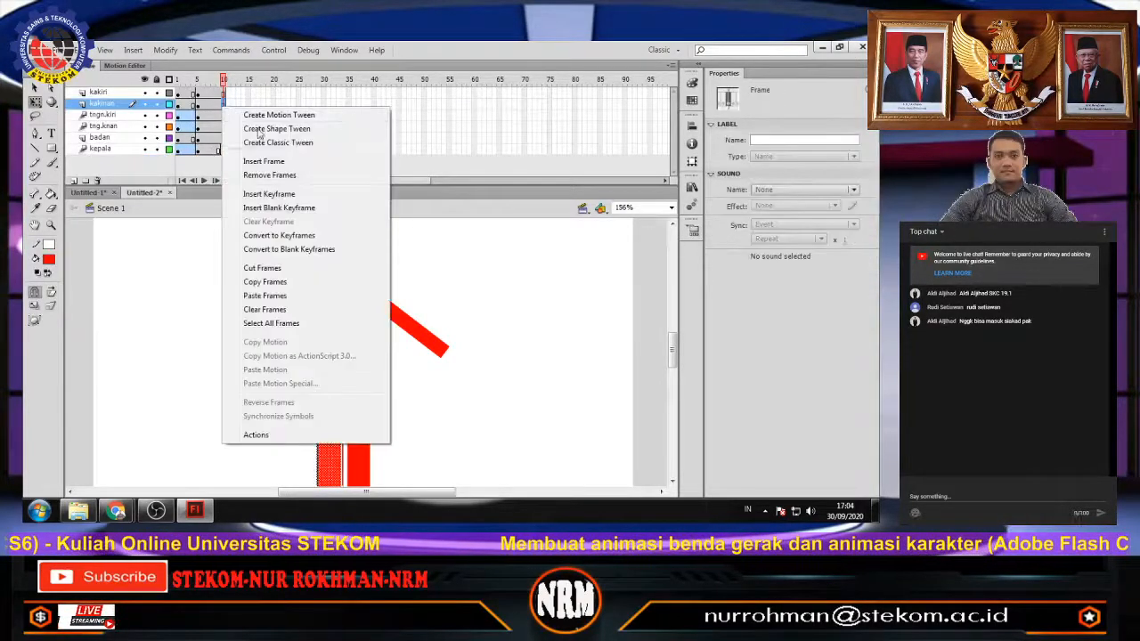
{"action": "left_click", "coordinate": [276, 196]}
{"action": "scroll", "coordinate": [425, 318], "scroll_direction": "down", "scroll_amount": 2}
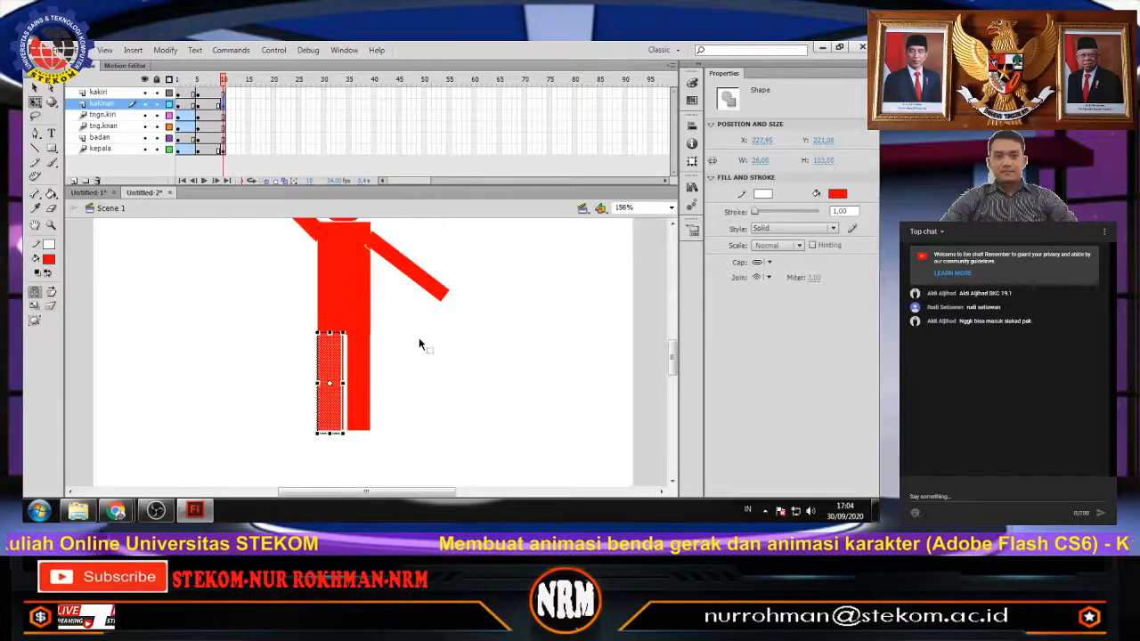
{"action": "left_click_drag", "start_coordinate": [330, 383], "coordinate": [329, 333]}
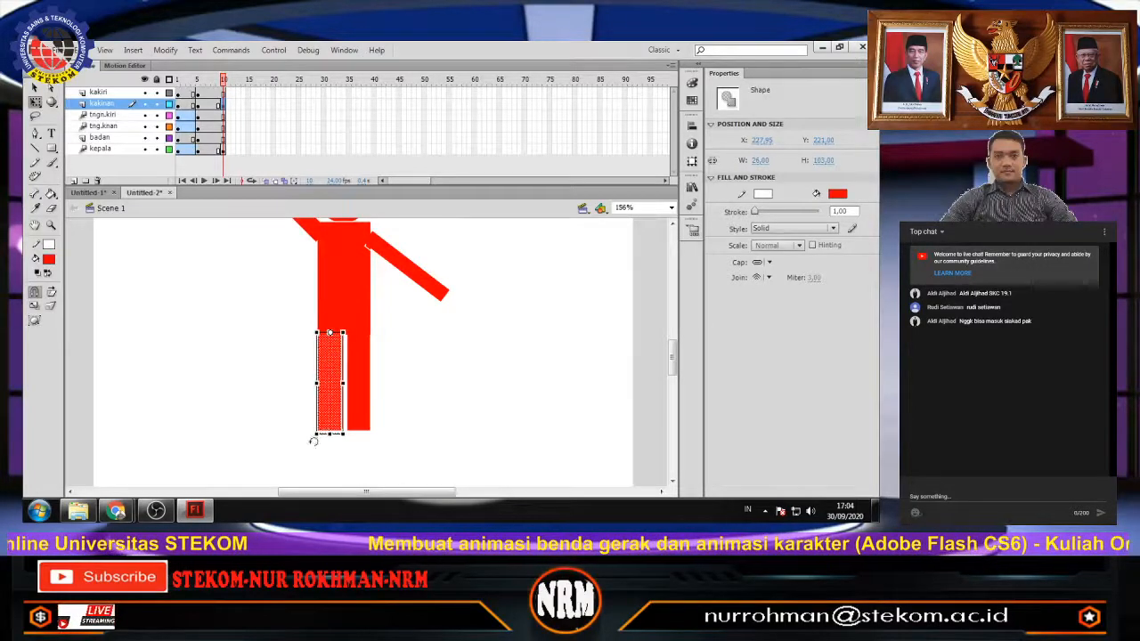
{"action": "left_click_drag", "start_coordinate": [318, 433], "coordinate": [290, 427]}
{"action": "left_click", "coordinate": [453, 379]}
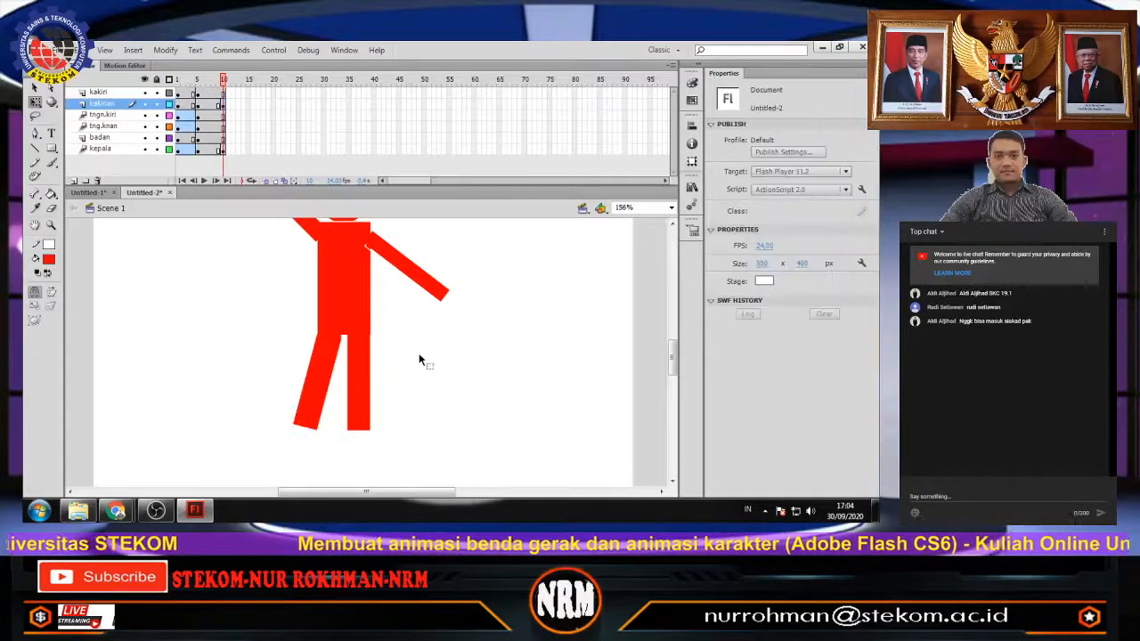
Scrub the timeline from frame 10 back to frame 1 and examine the whole figure's poses.
{"action": "left_click_drag", "start_coordinate": [223, 81], "coordinate": [169, 98]}
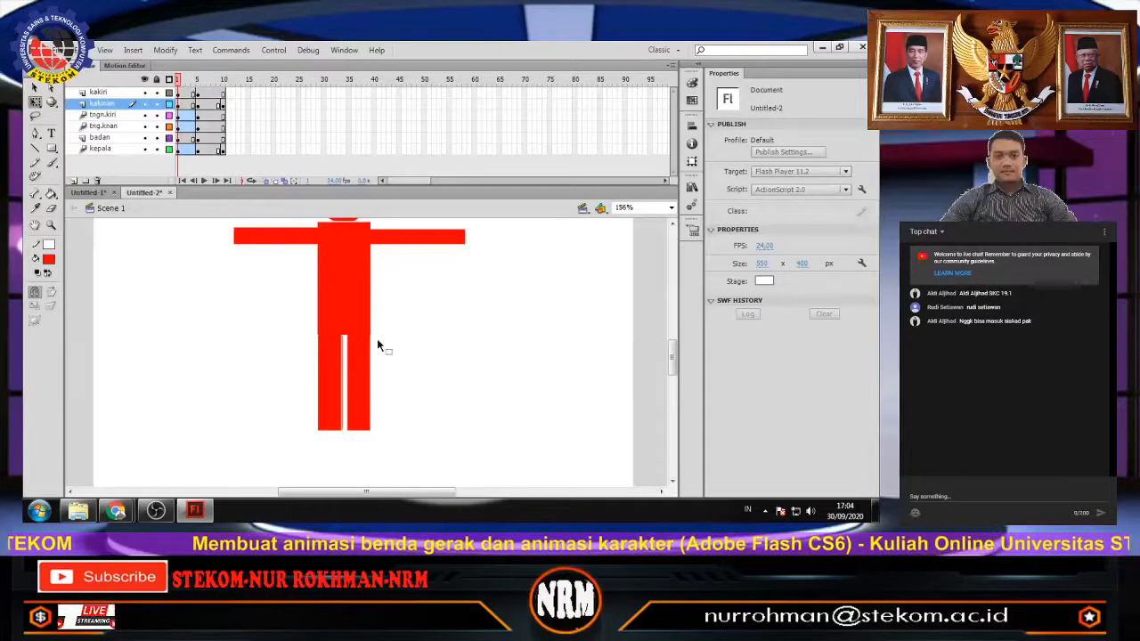
{"action": "scroll", "coordinate": [377, 338], "scroll_direction": "down", "scroll_amount": 1}
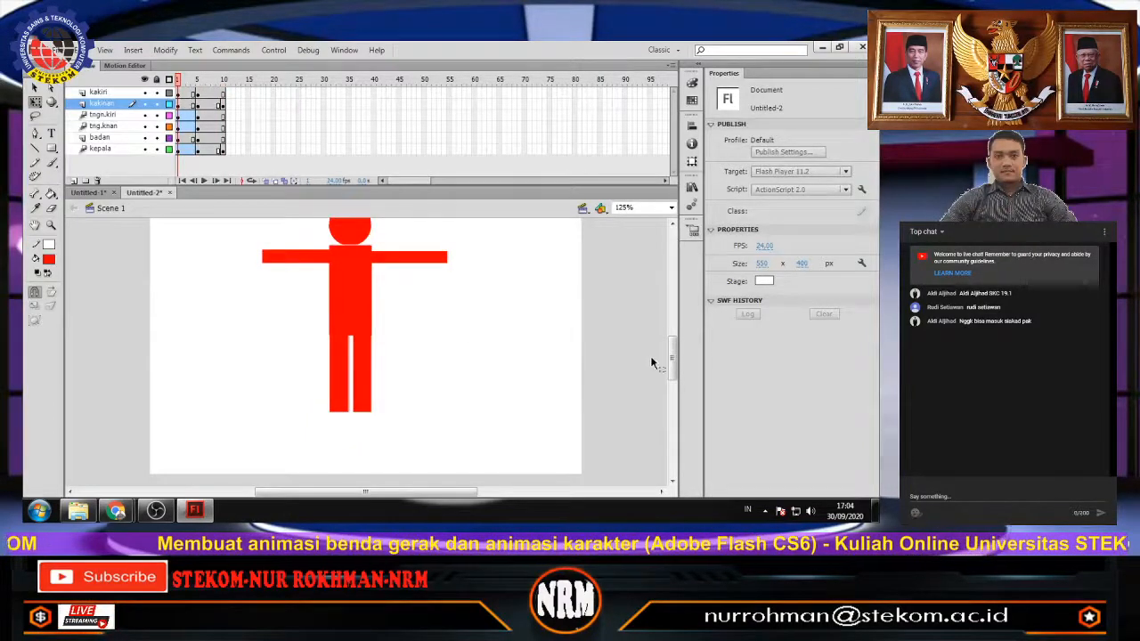
{"action": "mouse_move", "coordinate": [673, 361]}
{"action": "left_mouse_down"}
{"action": "mouse_move", "coordinate": [672, 317]}
{"action": "mouse_move", "coordinate": [673, 355]}
{"action": "left_mouse_up"}
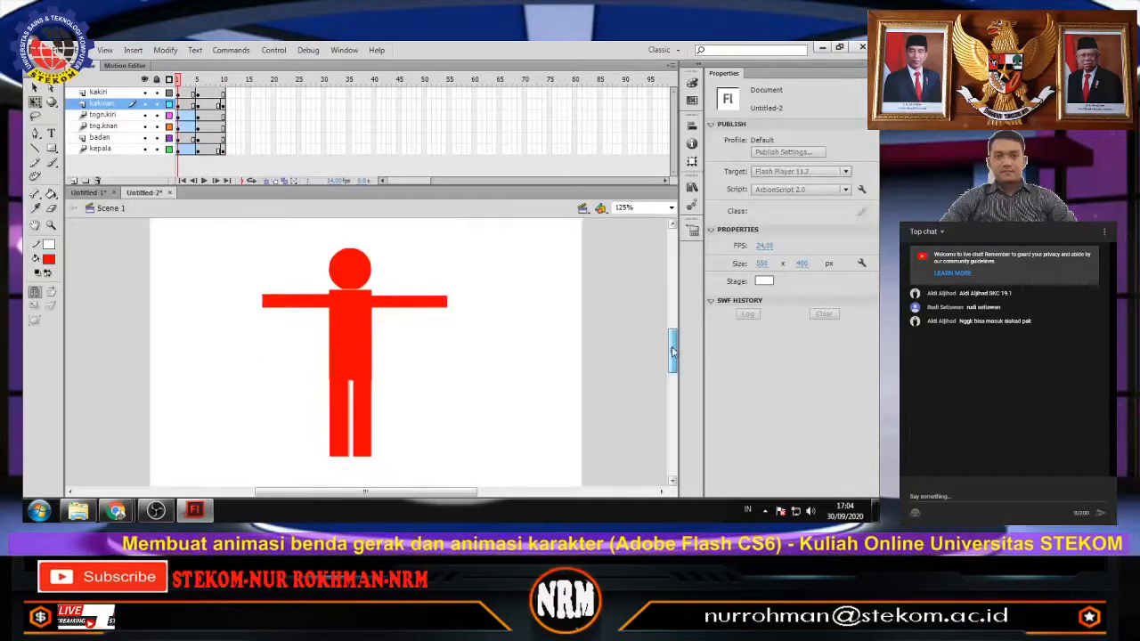
{"action": "left_click", "coordinate": [275, 50]}
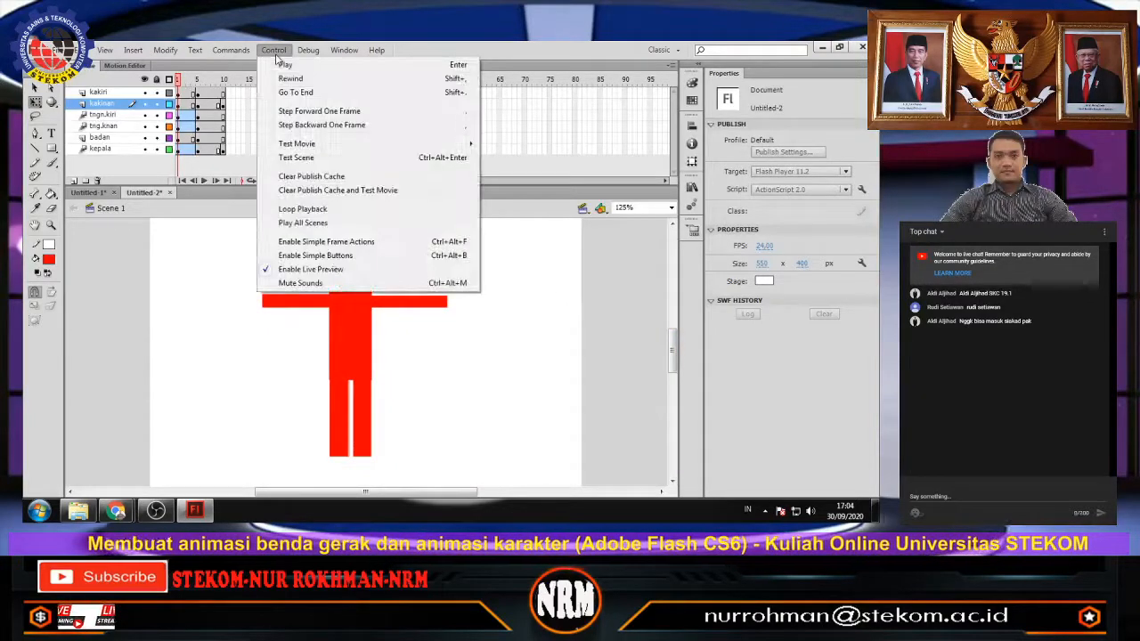
{"action": "left_click", "coordinate": [233, 236]}
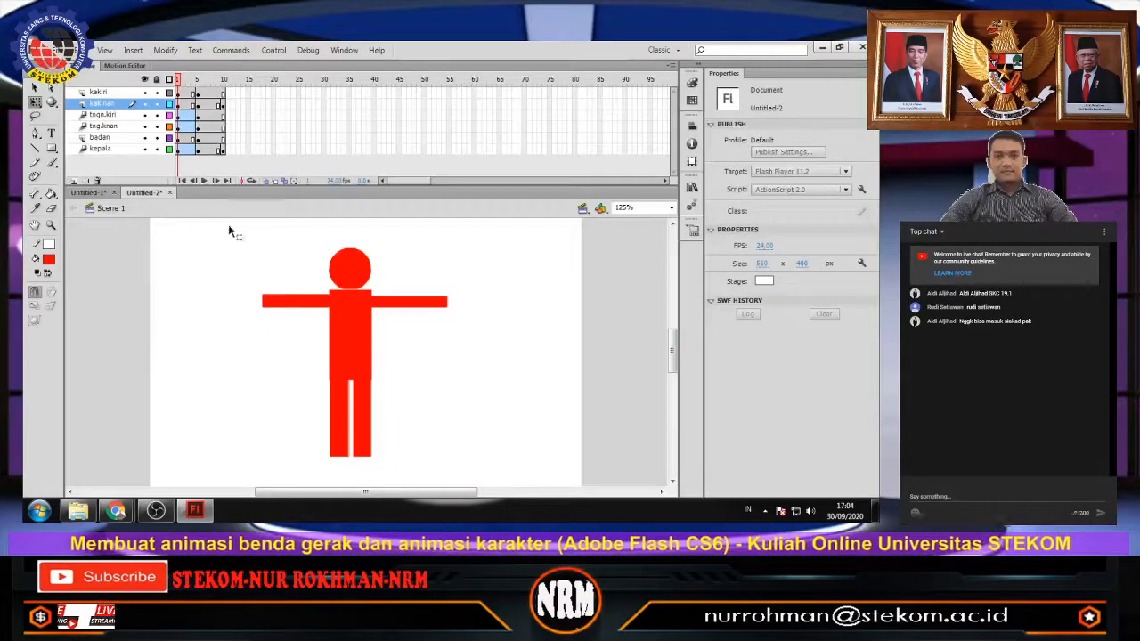
Create motion tweens on the kakinan and kepala spans between frames 5 and 10, accepting conversion of each shape to a symbol.
{"action": "right_click", "coordinate": [211, 106]}
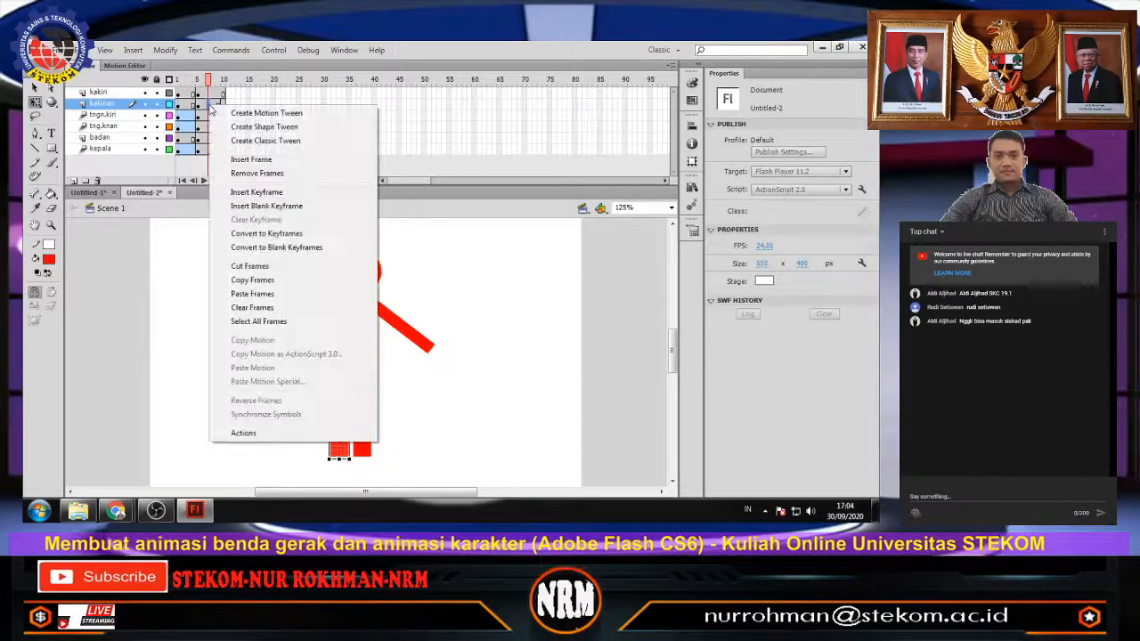
{"action": "left_click", "coordinate": [262, 113]}
{"action": "left_click", "coordinate": [516, 300]}
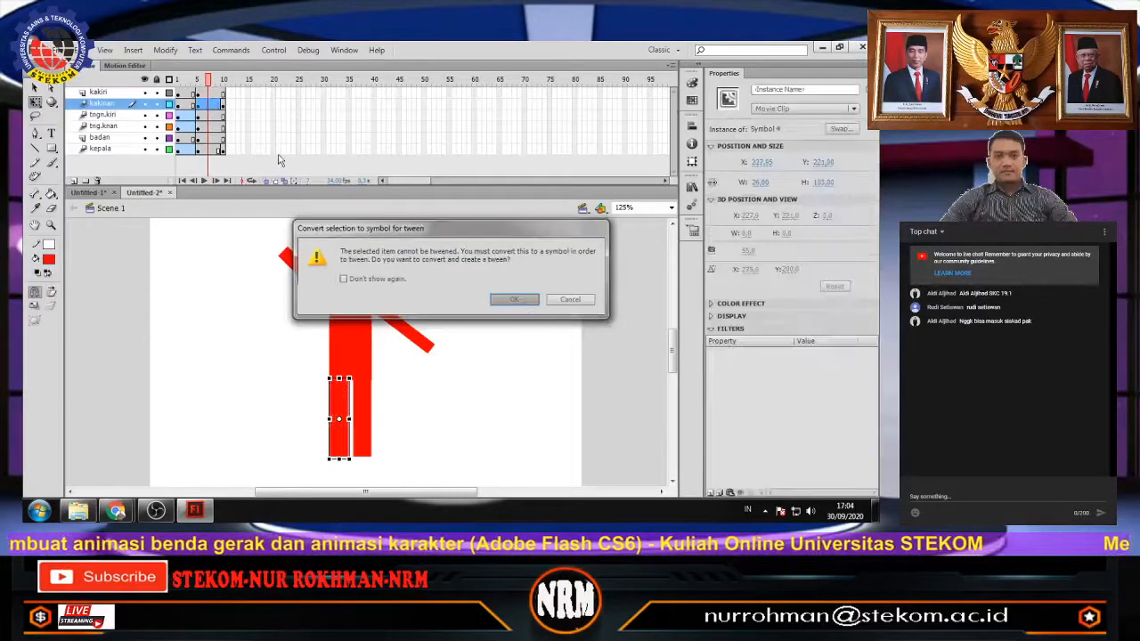
{"action": "left_click", "coordinate": [214, 150]}
{"action": "right_click", "coordinate": [213, 151]}
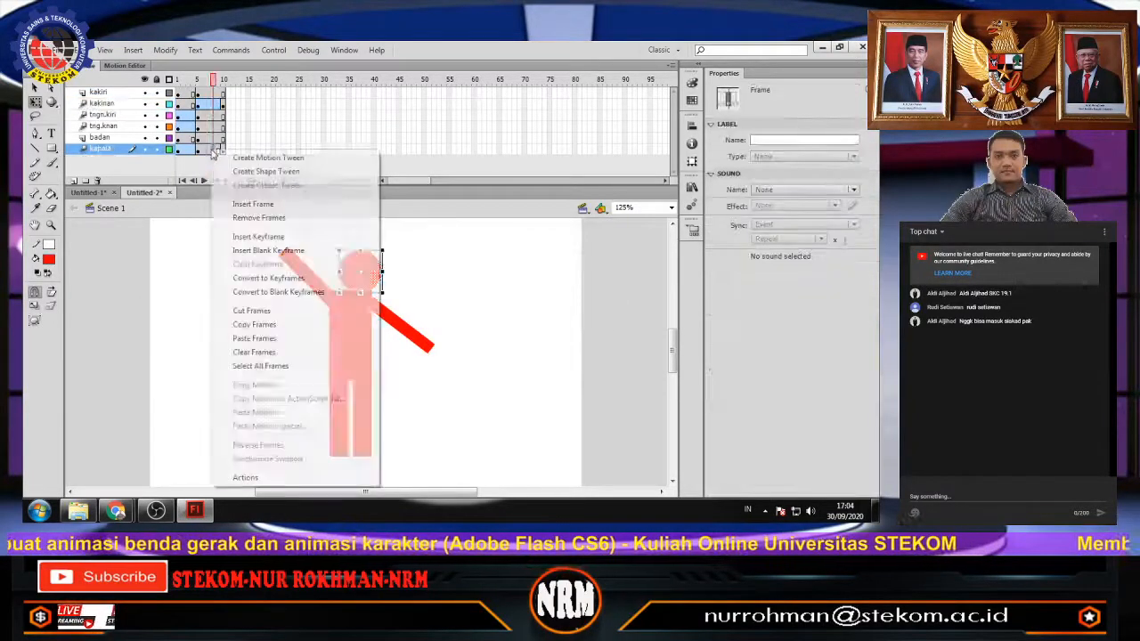
{"action": "left_click", "coordinate": [303, 158]}
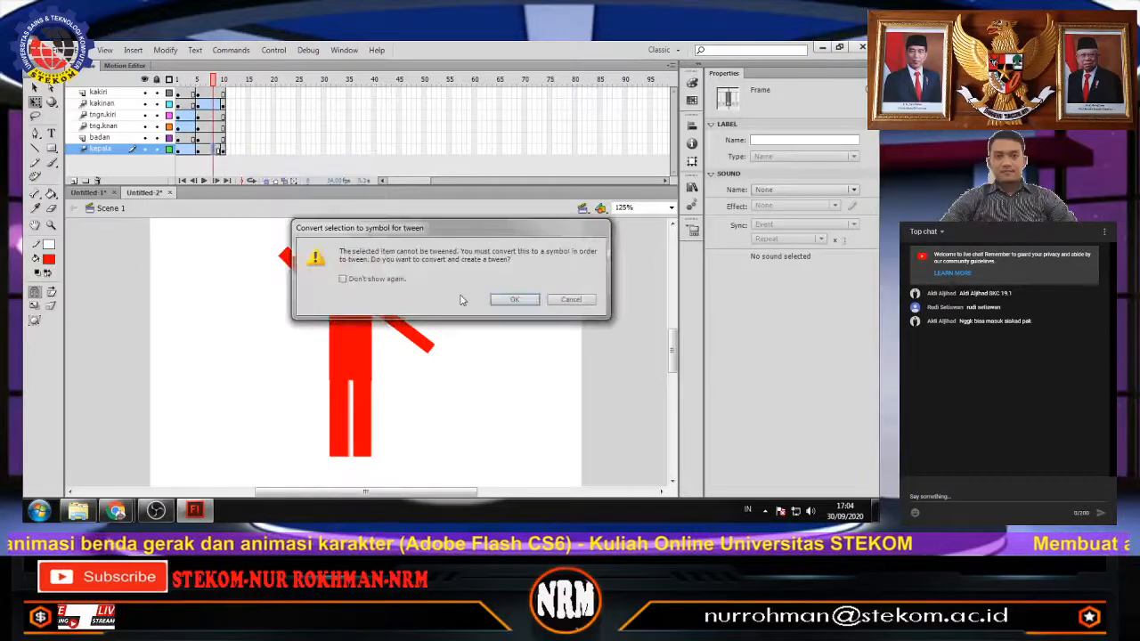
{"action": "left_click", "coordinate": [512, 297]}
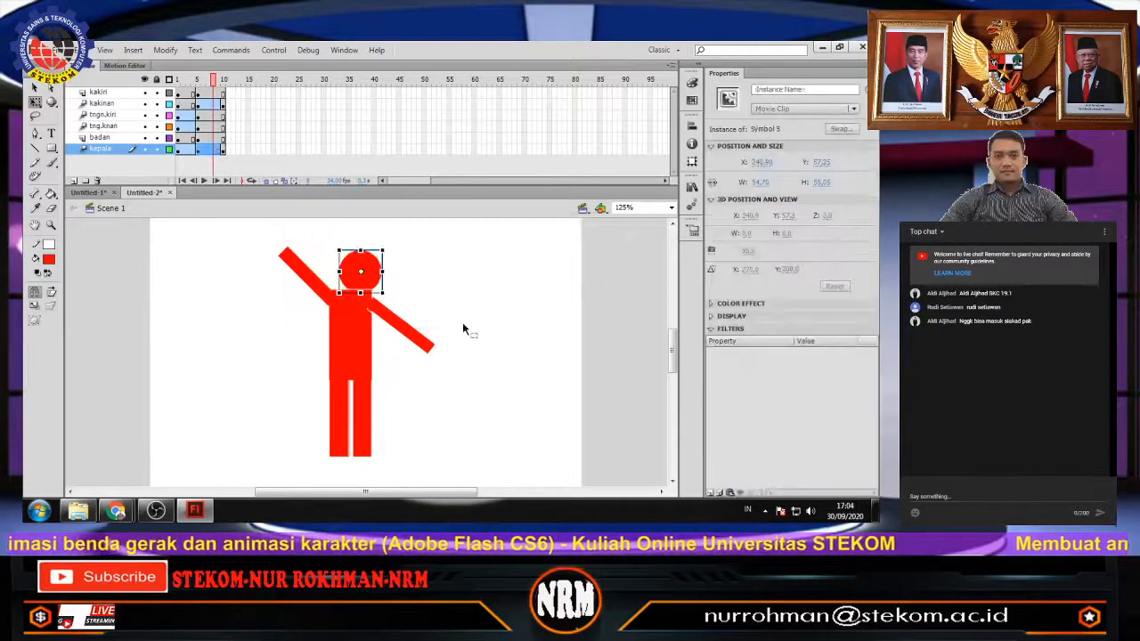
Test the movie in Flash Professional from frame 1 to check the tweened motion, and close the preview.
{"action": "left_click", "coordinate": [179, 80]}
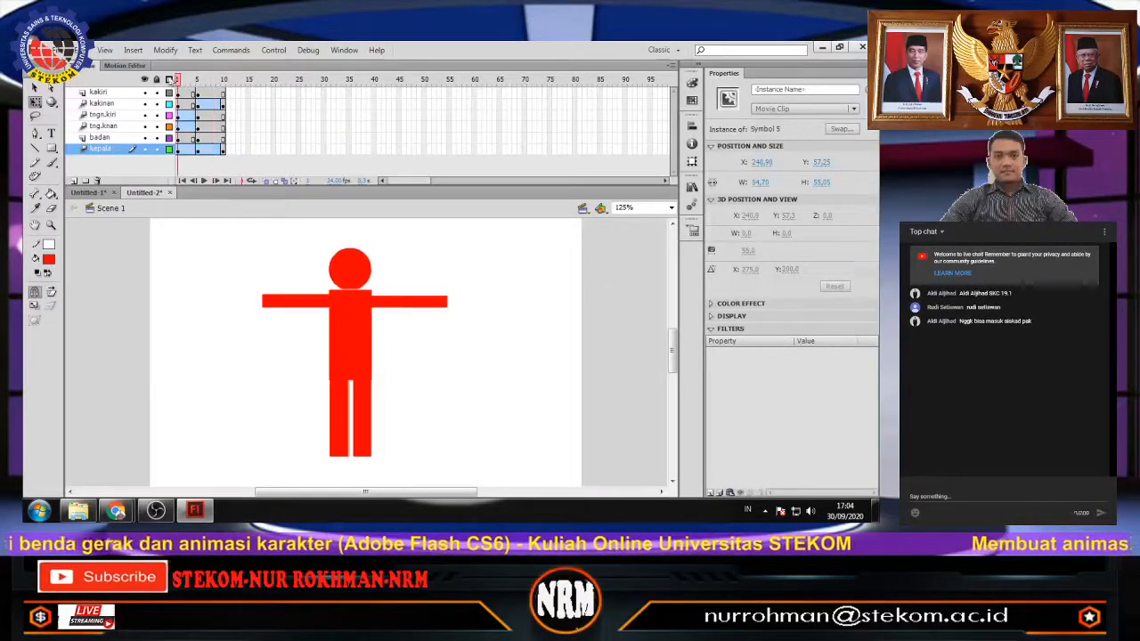
{"action": "left_click", "coordinate": [277, 51]}
{"action": "mouse_move", "coordinate": [303, 144]}
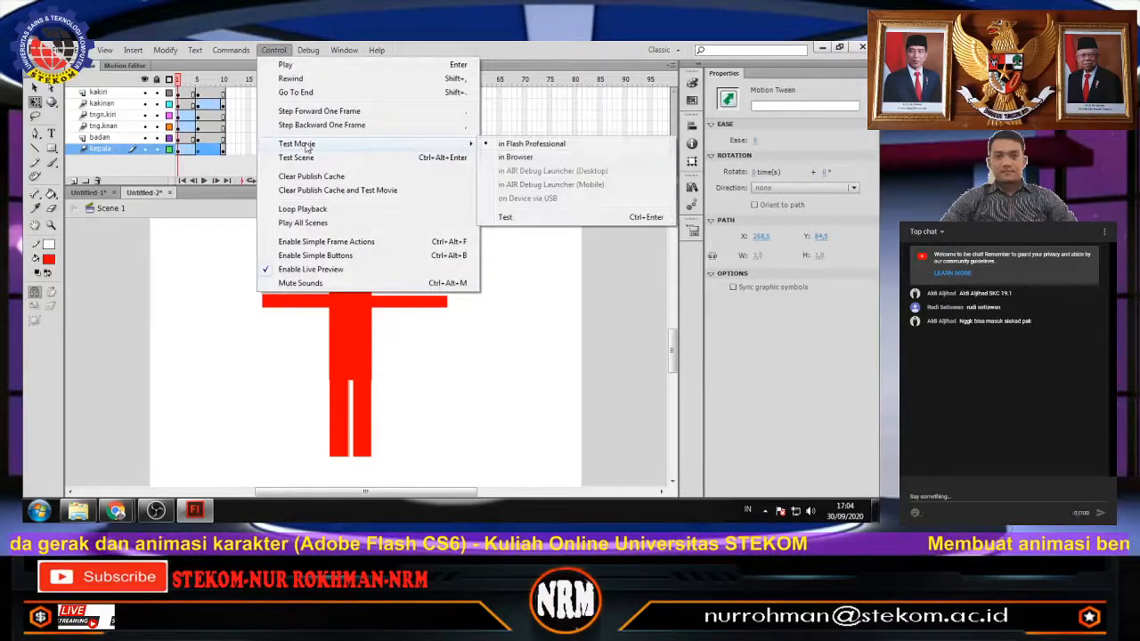
{"action": "left_click", "coordinate": [543, 144]}
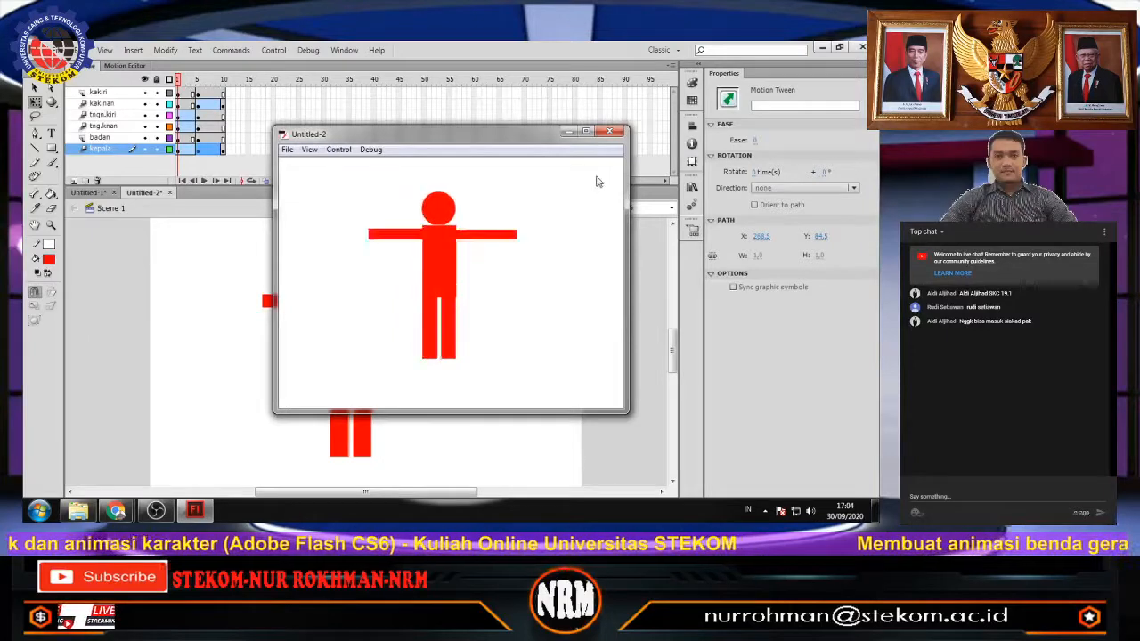
{"action": "left_click", "coordinate": [621, 132]}
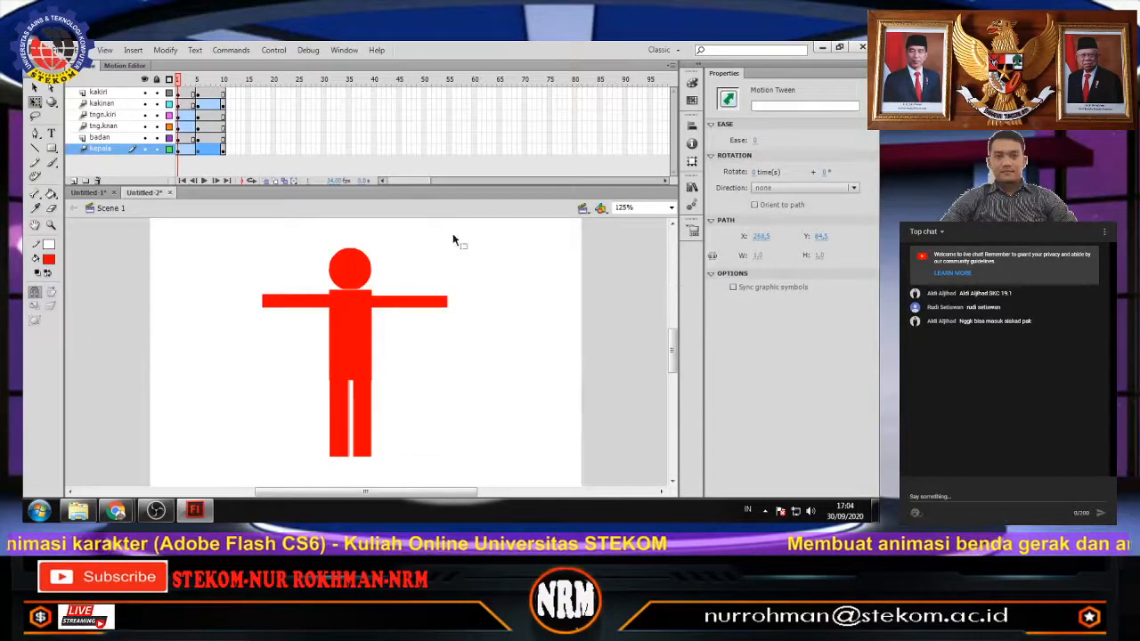
Set the document's frame rate to 13 FPS.
{"action": "left_click", "coordinate": [447, 276]}
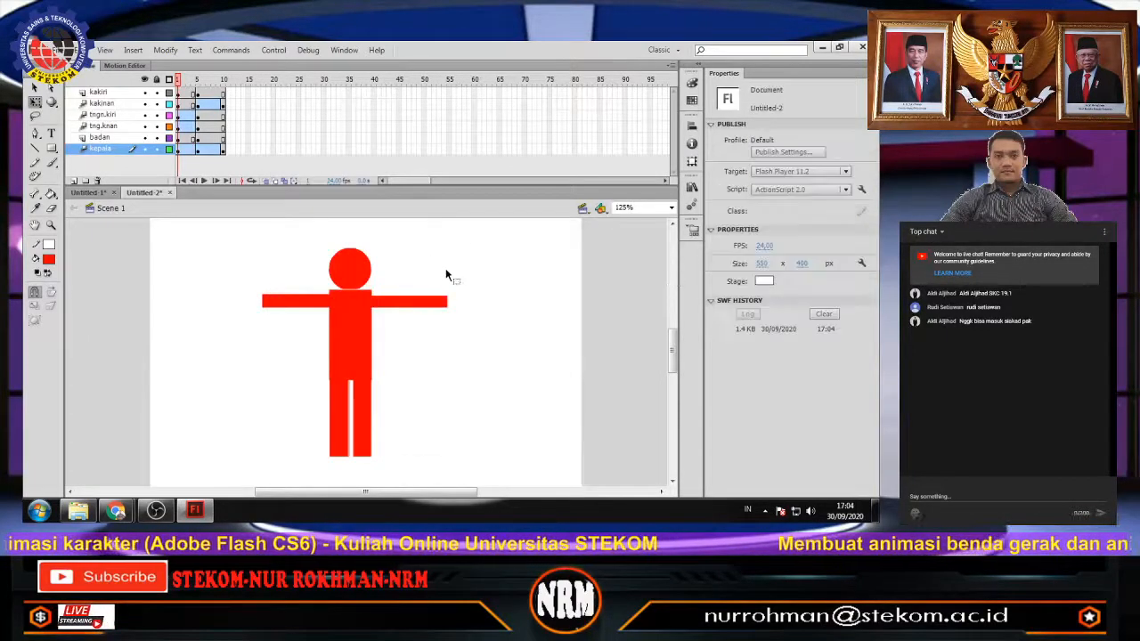
{"action": "left_click", "coordinate": [759, 246]}
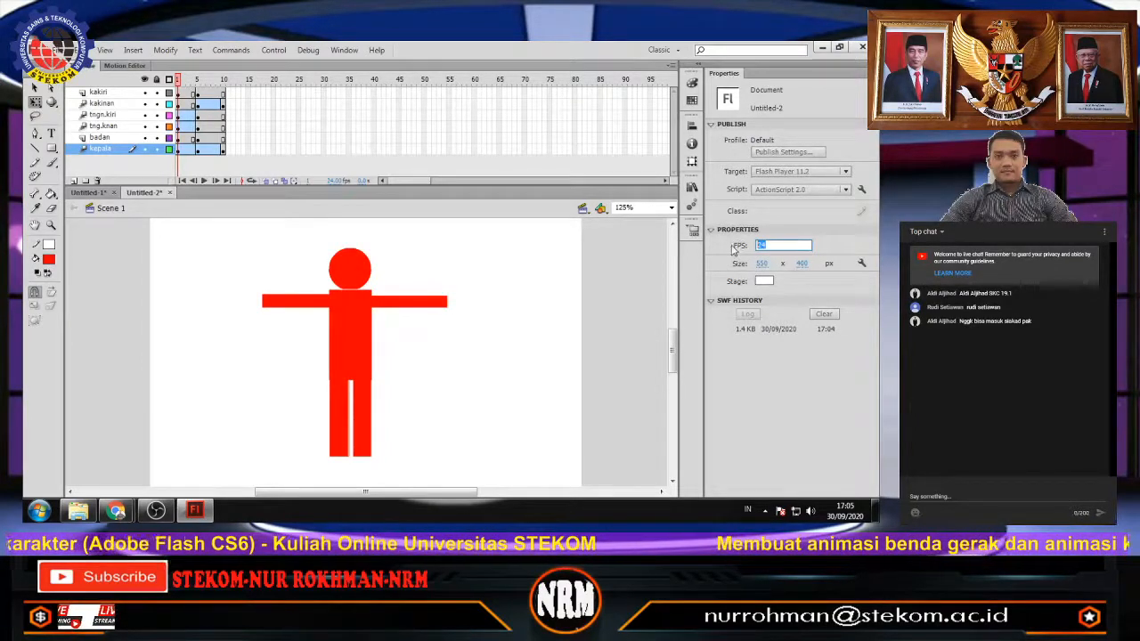
{"action": "type", "text": "13"}
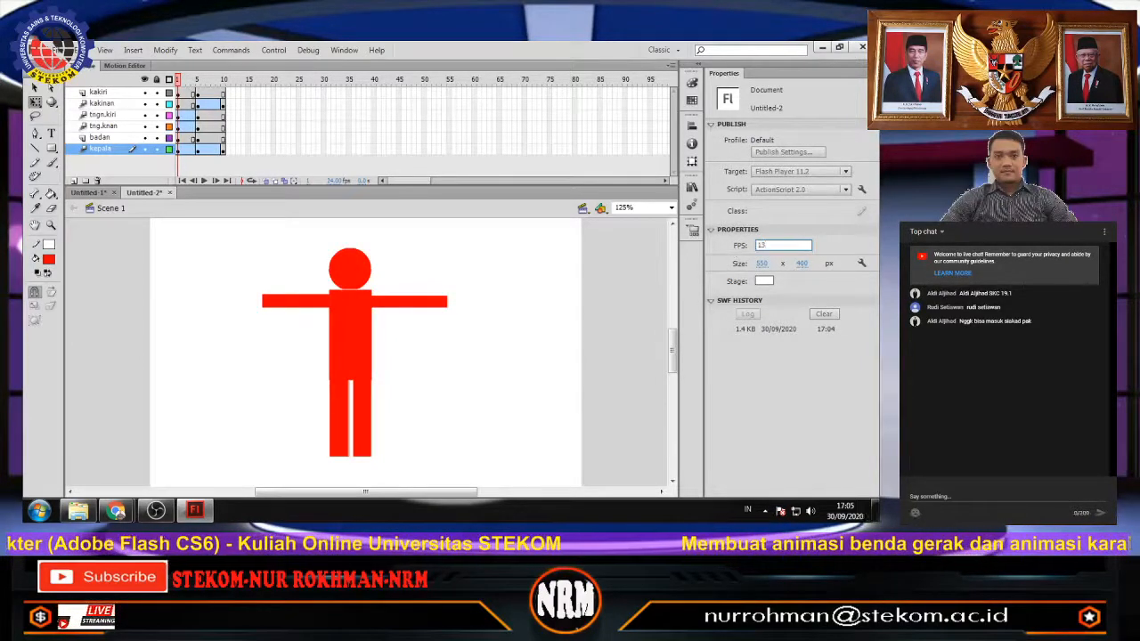
{"action": "left_click", "coordinate": [642, 326]}
Test the movie in Flash Professional at the new frame rate and move the preview window away from the figure.
{"action": "left_click", "coordinate": [287, 49]}
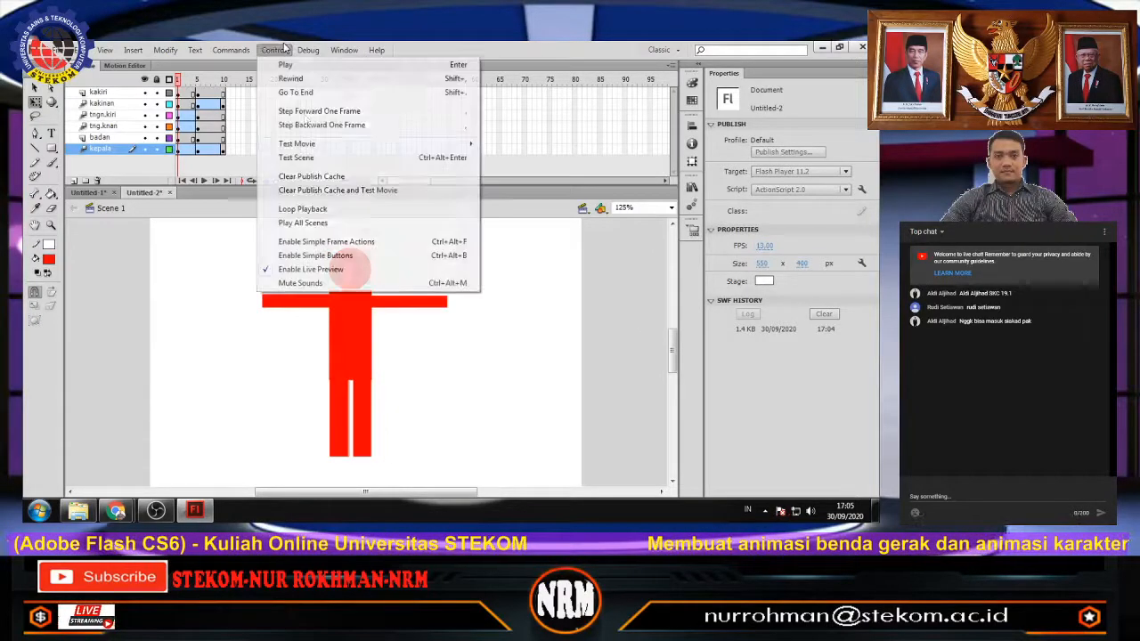
{"action": "mouse_move", "coordinate": [317, 147]}
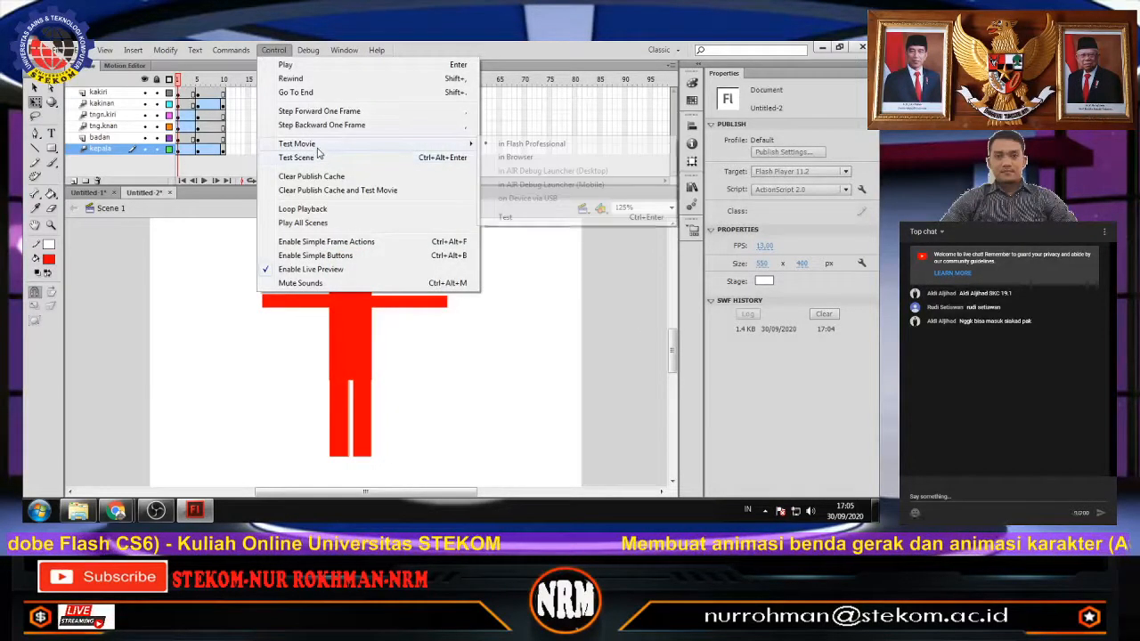
{"action": "left_click", "coordinate": [517, 145]}
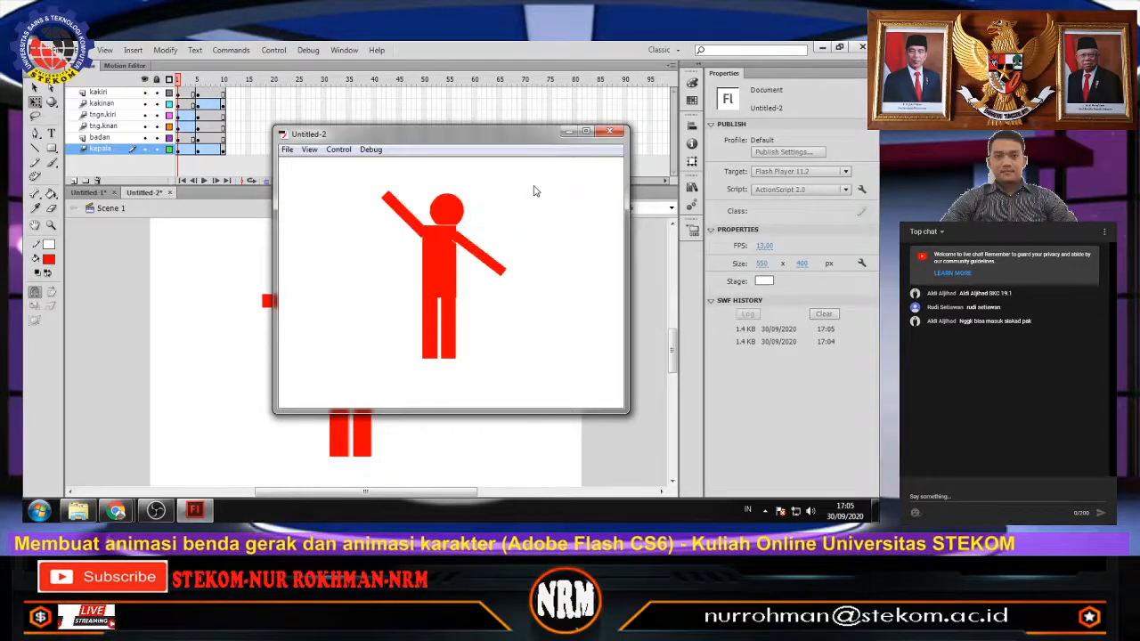
{"action": "left_click_drag", "start_coordinate": [462, 135], "coordinate": [585, 175]}
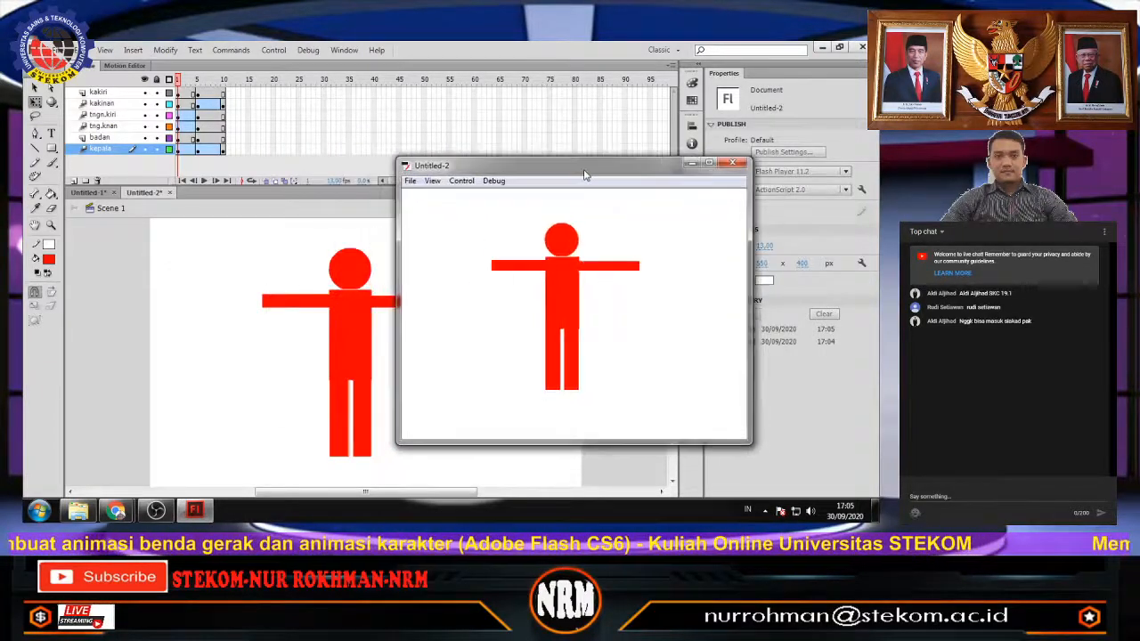
Check the live stream in Chrome and the broadcast in OBS, and close the movie preview back in Flash.
{"action": "left_click", "coordinate": [108, 514]}
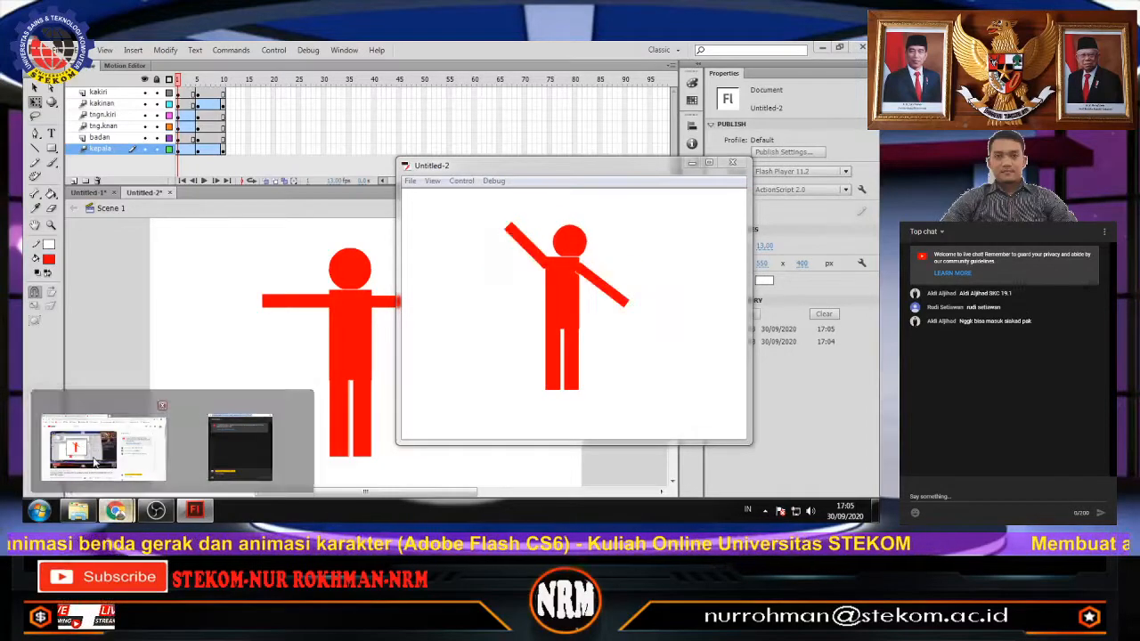
{"action": "left_click", "coordinate": [96, 451]}
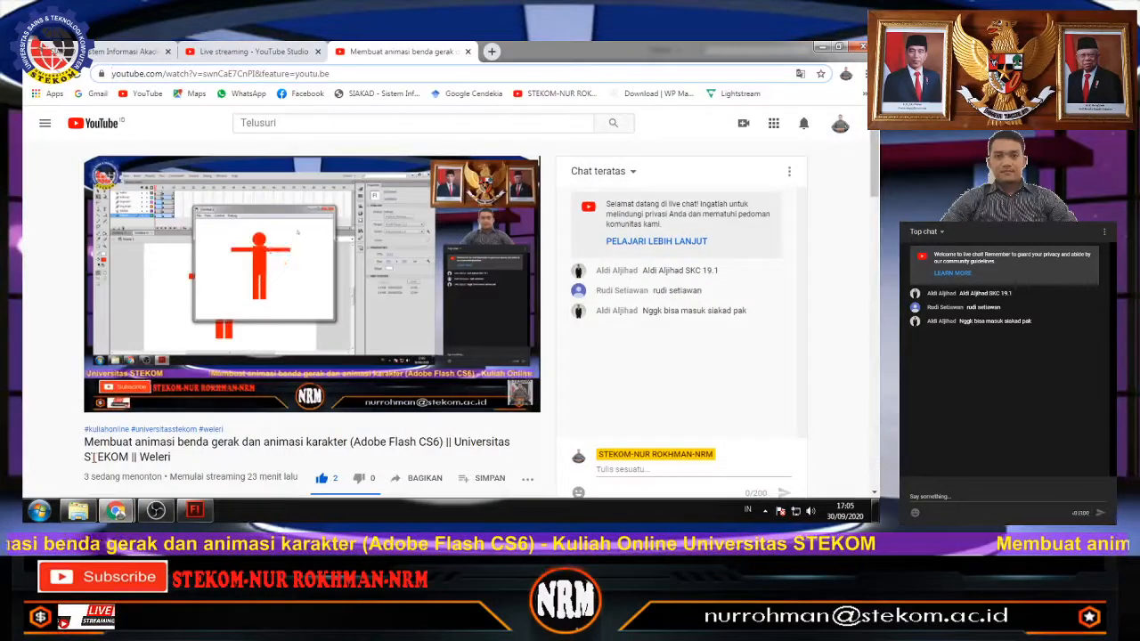
{"action": "left_click", "coordinate": [156, 510]}
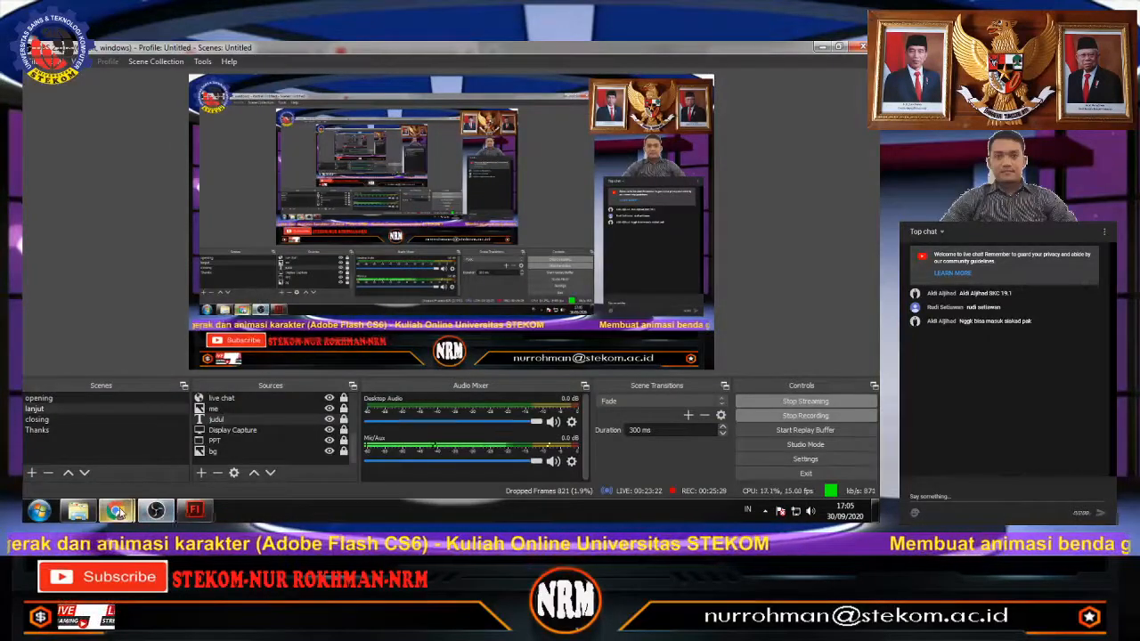
{"action": "mouse_move", "coordinate": [132, 515]}
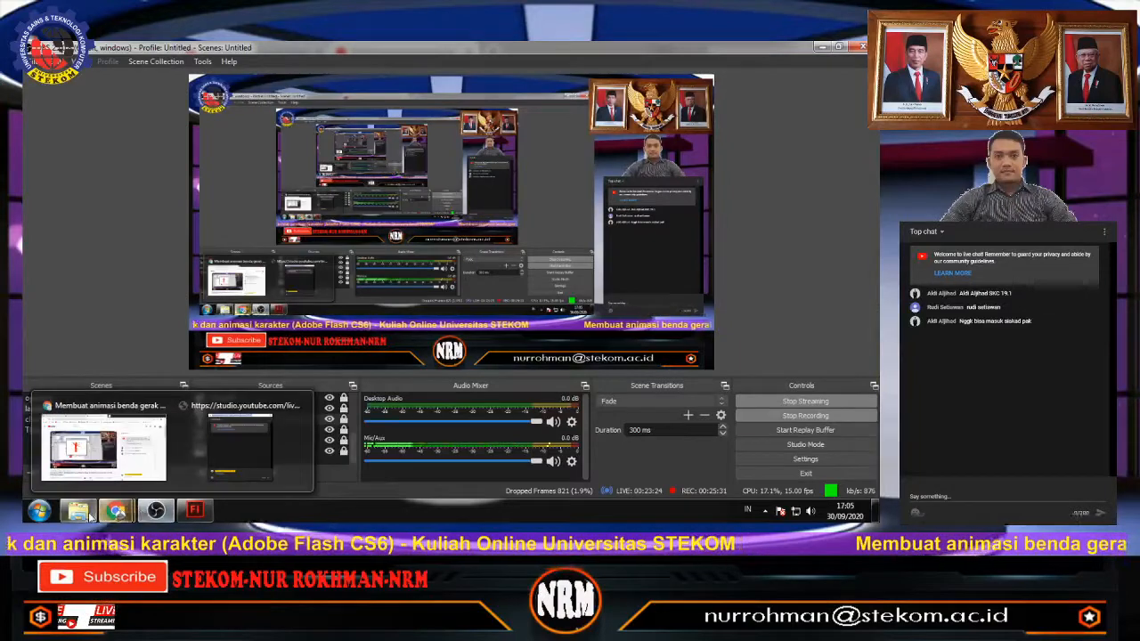
{"action": "left_click", "coordinate": [170, 446]}
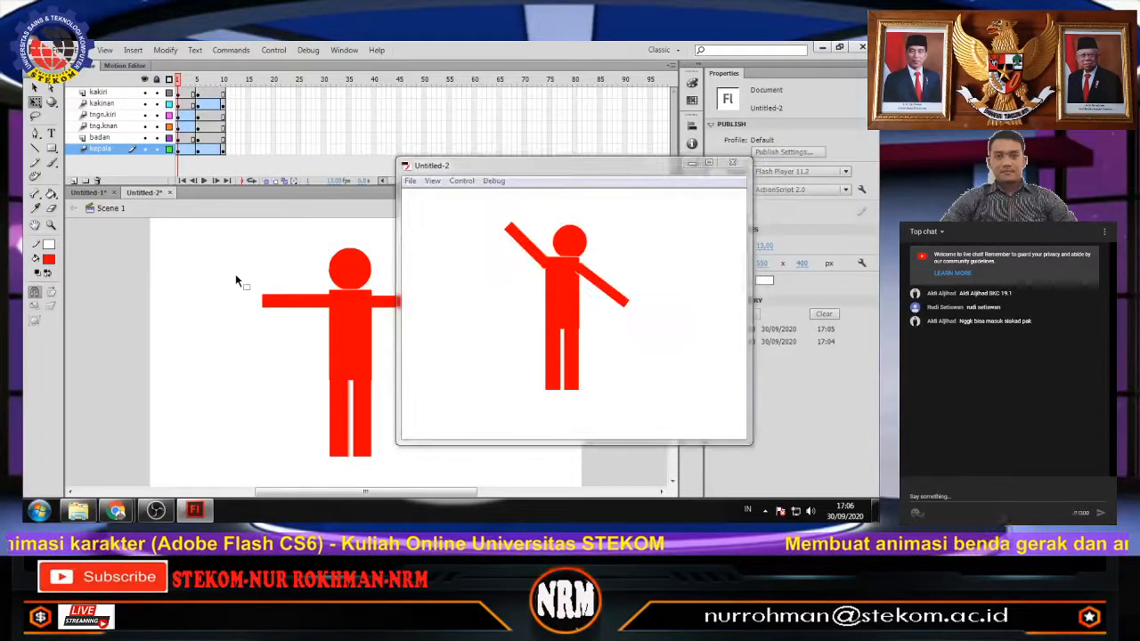
{"action": "left_click", "coordinate": [734, 166]}
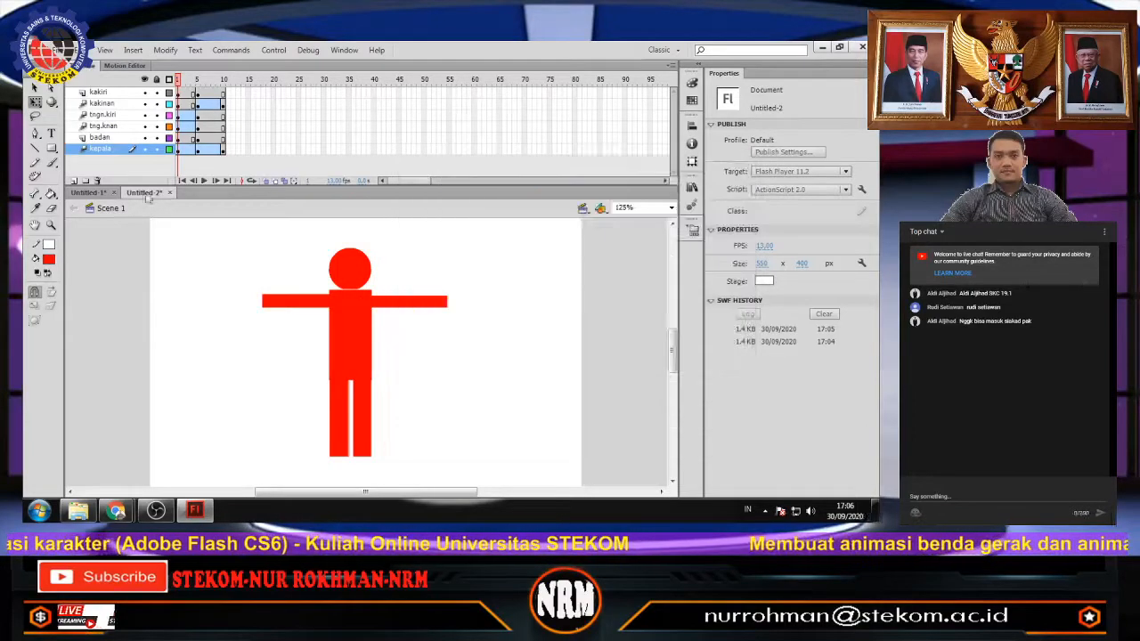
Cancel closing the Untitled-1 document, switch to it, and scrub its timeline back to just before frame 60.
{"action": "left_click", "coordinate": [114, 192]}
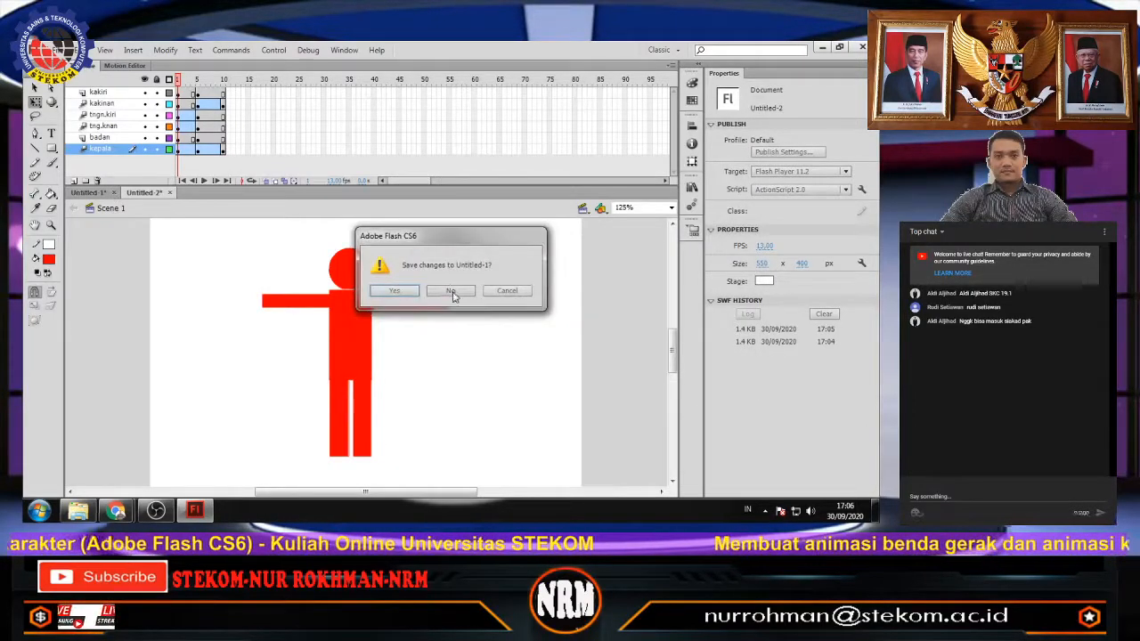
{"action": "left_click", "coordinate": [523, 292]}
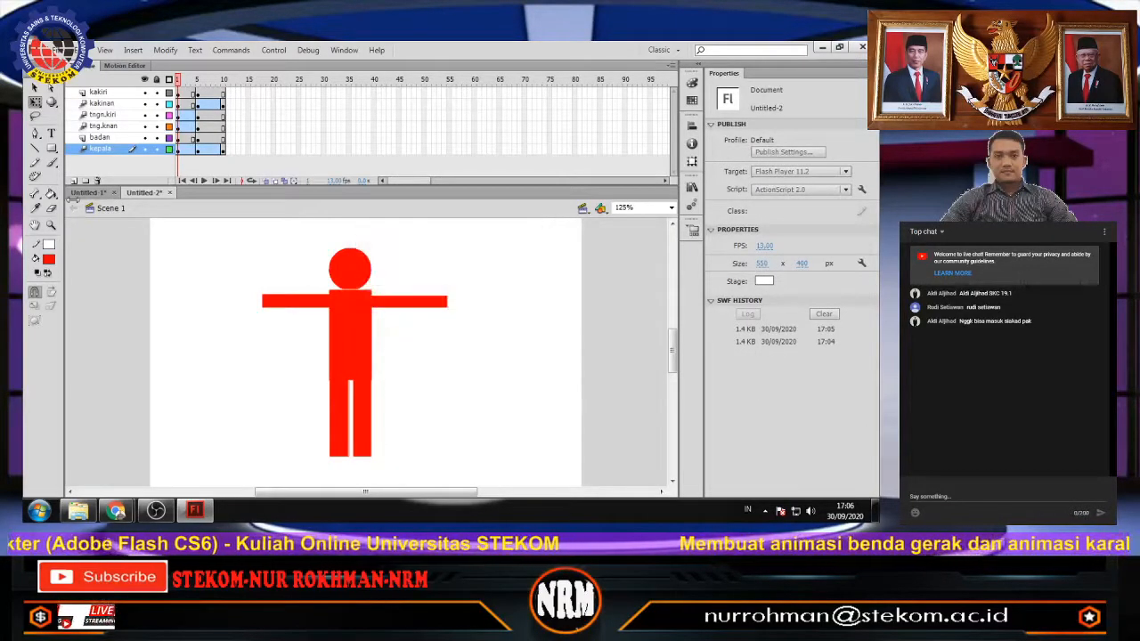
{"action": "left_click", "coordinate": [89, 192]}
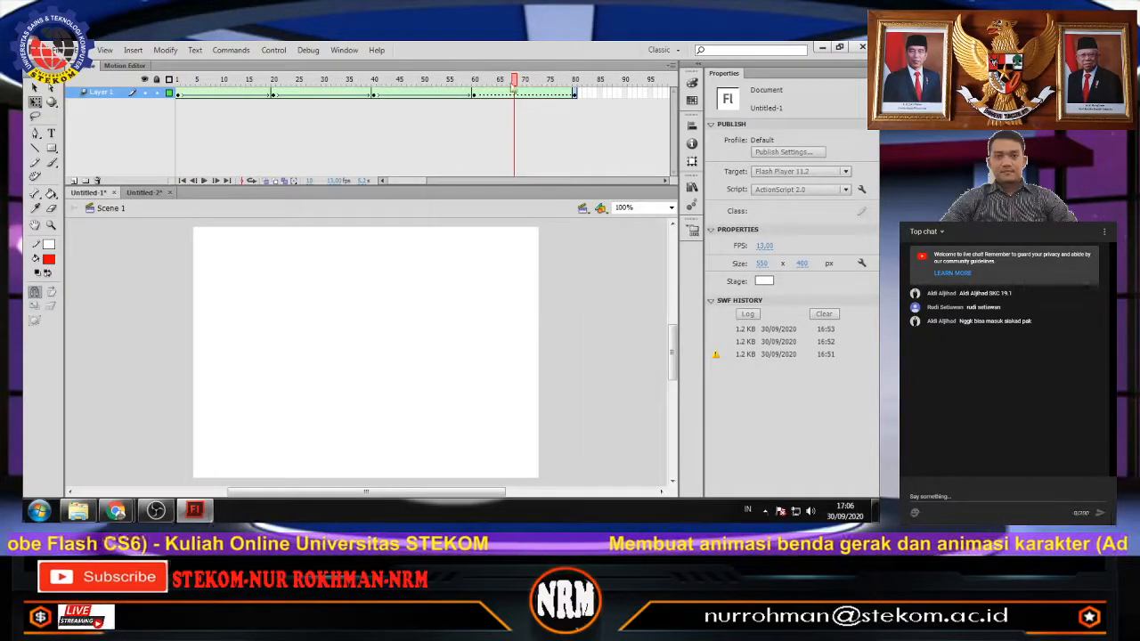
{"action": "left_click_drag", "start_coordinate": [515, 81], "coordinate": [463, 121]}
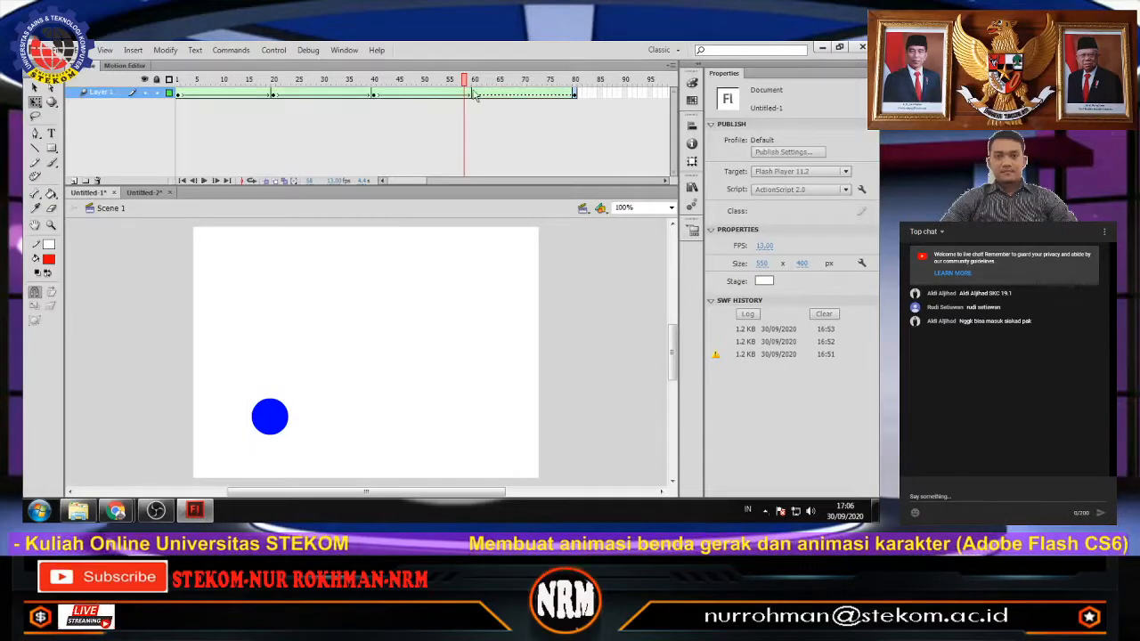
Remove the tweened frames from 60 to 80 on Layer 1, and undo the removal.
{"action": "left_click_drag", "start_coordinate": [474, 96], "coordinate": [576, 114]}
{"action": "right_click", "coordinate": [534, 96]}
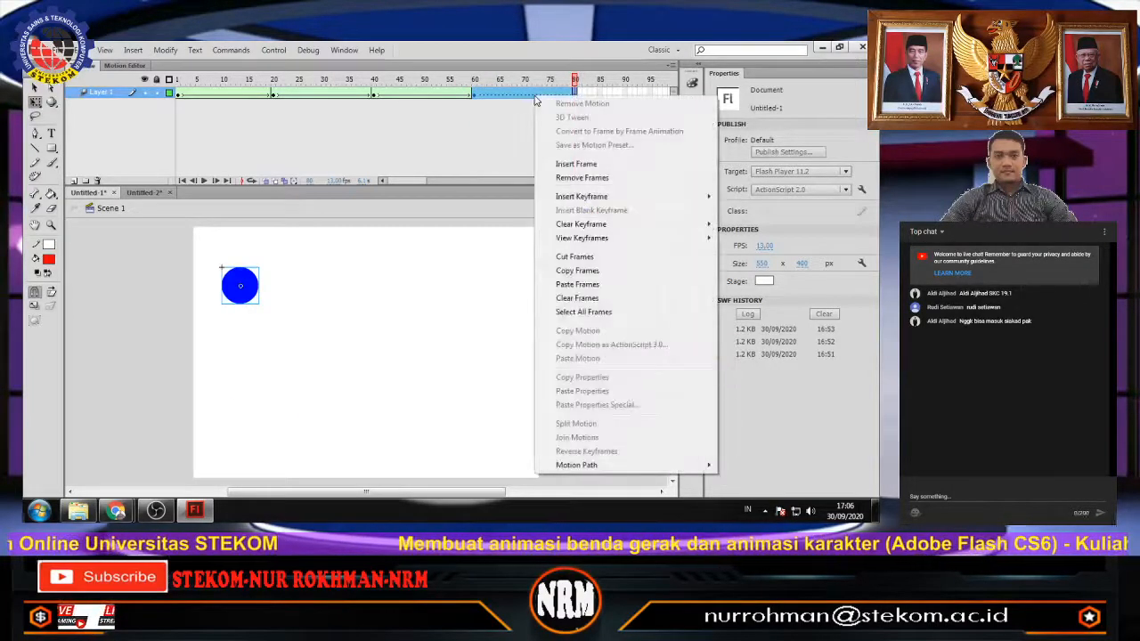
{"action": "left_click", "coordinate": [595, 181]}
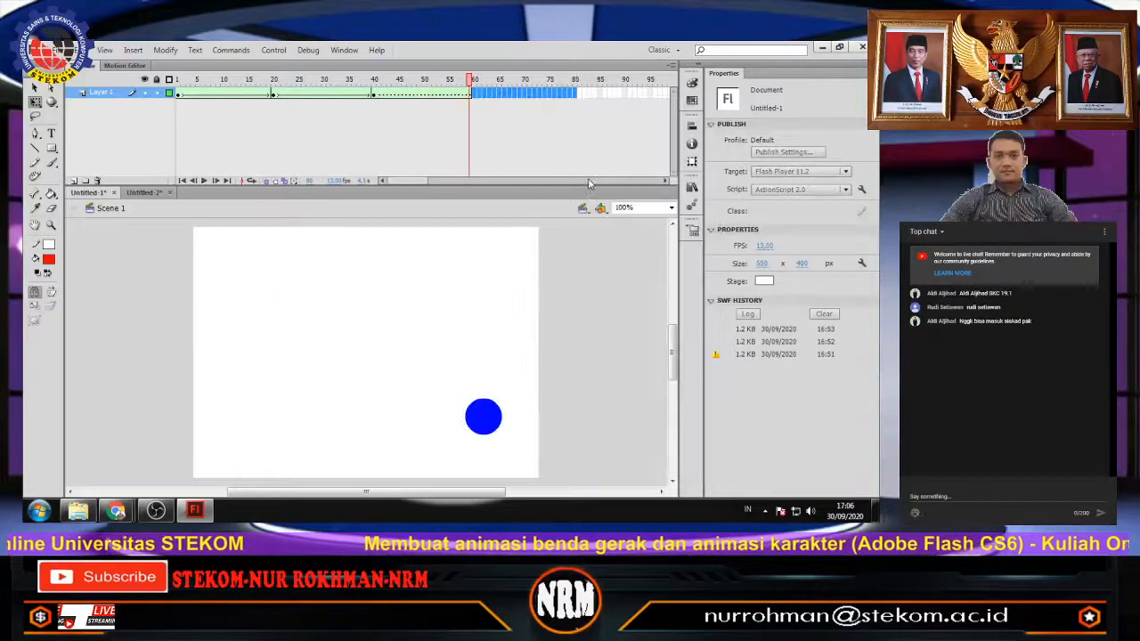
{"action": "left_click", "coordinate": [475, 108]}
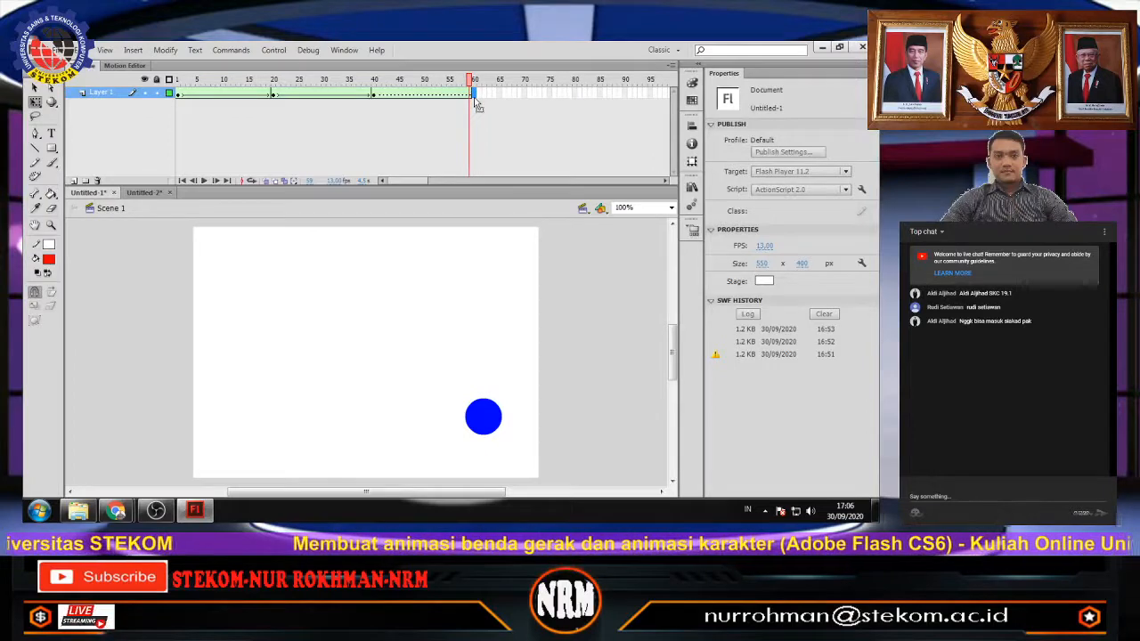
{"action": "key", "text": "ctrl+z"}
{"action": "key", "text": "ctrl+z"}
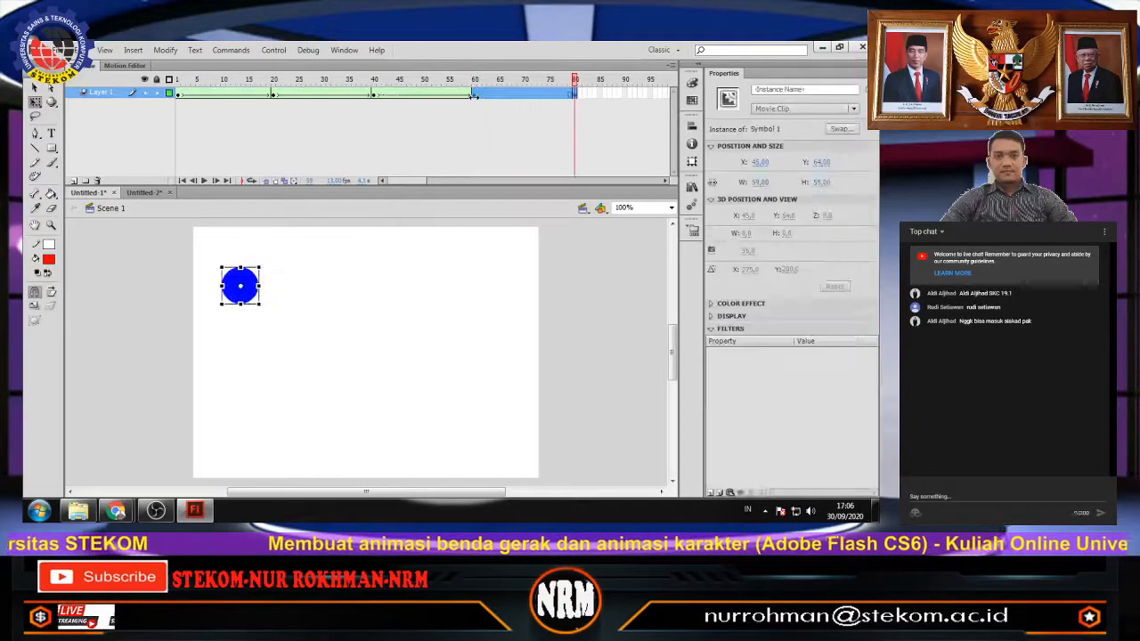
Try to apply a shape tween to the plain frames between 60 and 80 on Layer 1.
{"action": "left_click", "coordinate": [512, 138]}
{"action": "left_click", "coordinate": [514, 94]}
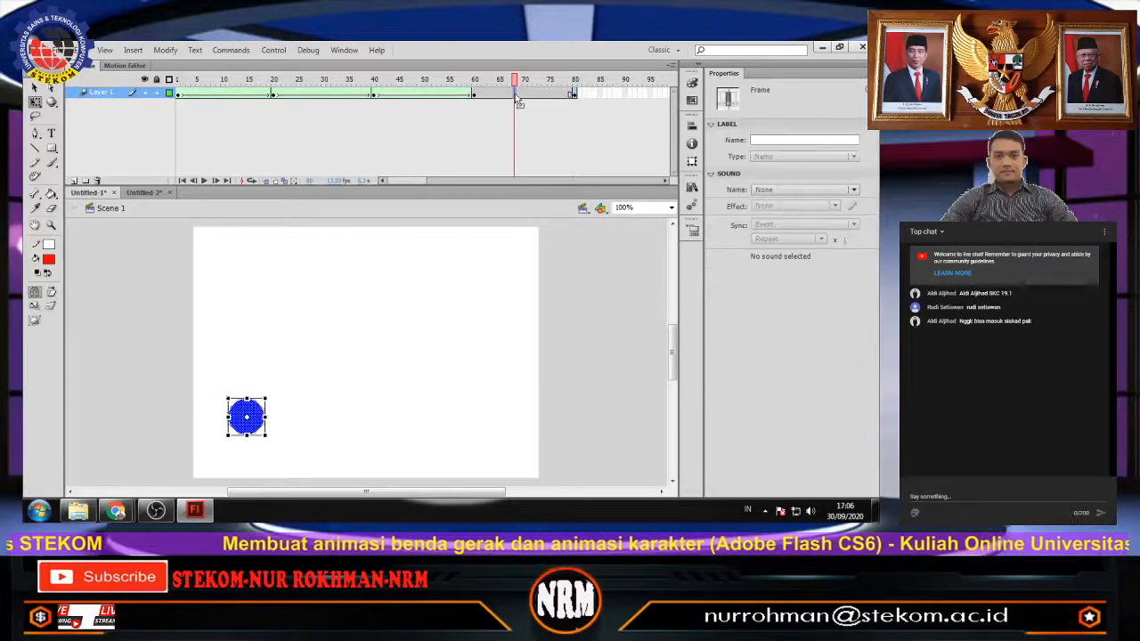
{"action": "right_click", "coordinate": [515, 95]}
{"action": "left_click", "coordinate": [566, 116]}
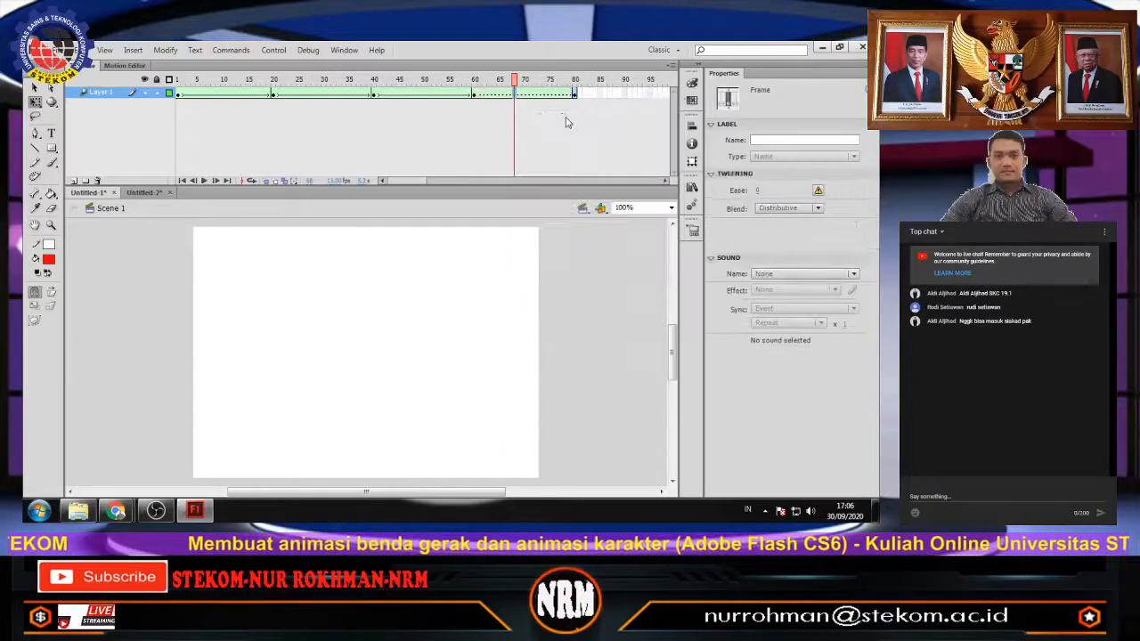
Try a motion tween on the frames between 60 and 80, converting the ball to a symbol, and undo it.
{"action": "left_click", "coordinate": [516, 93]}
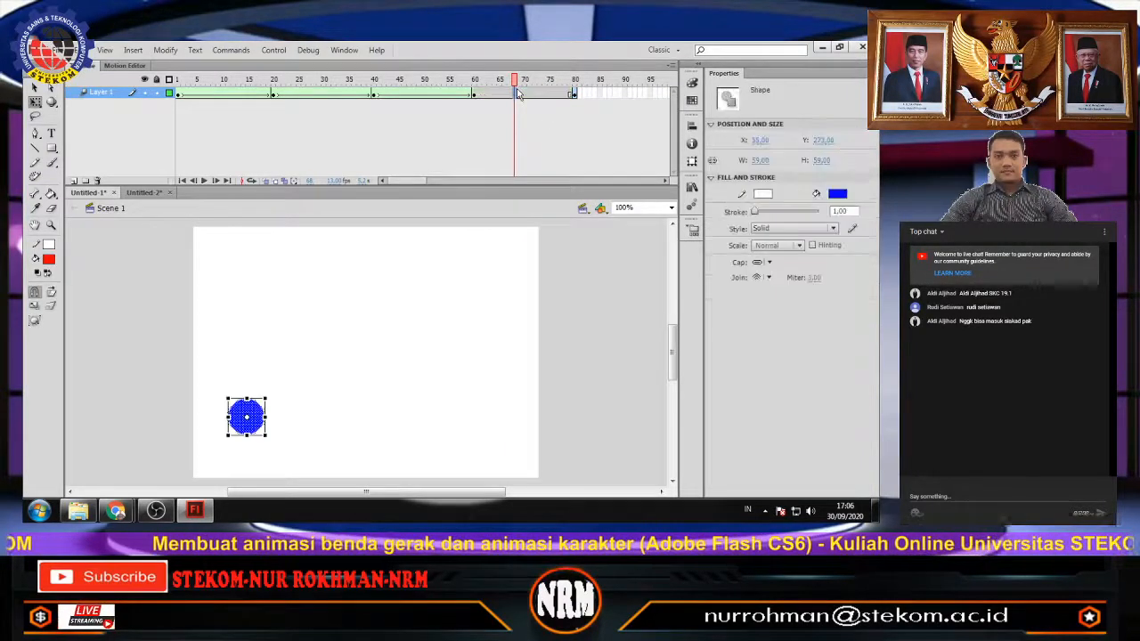
{"action": "right_click", "coordinate": [517, 94]}
{"action": "left_click", "coordinate": [574, 97]}
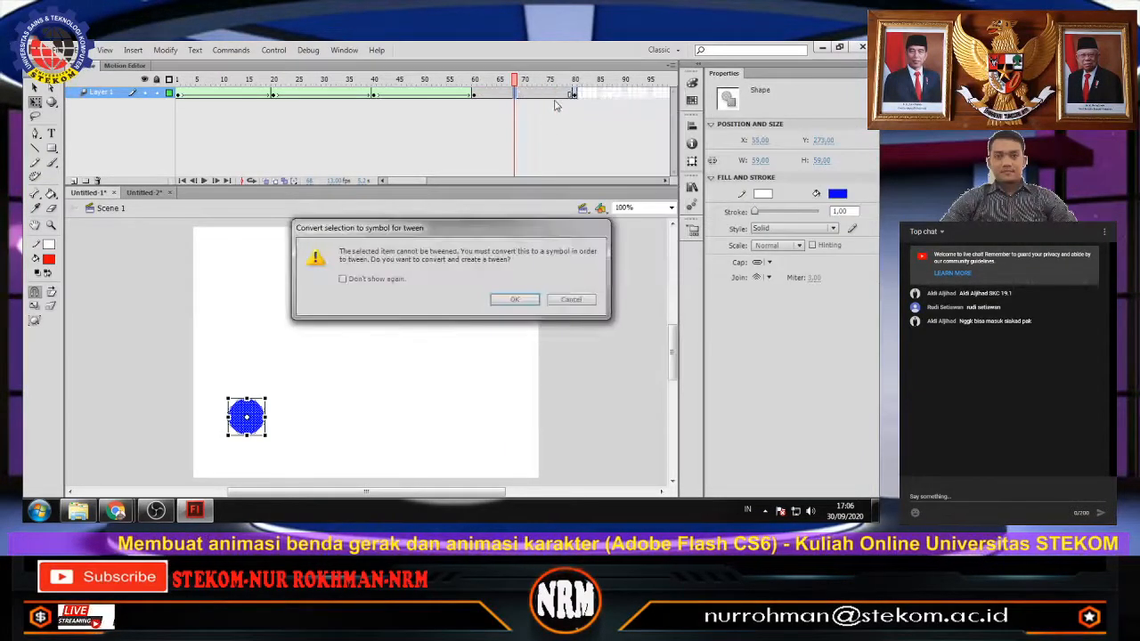
{"action": "left_click", "coordinate": [515, 300]}
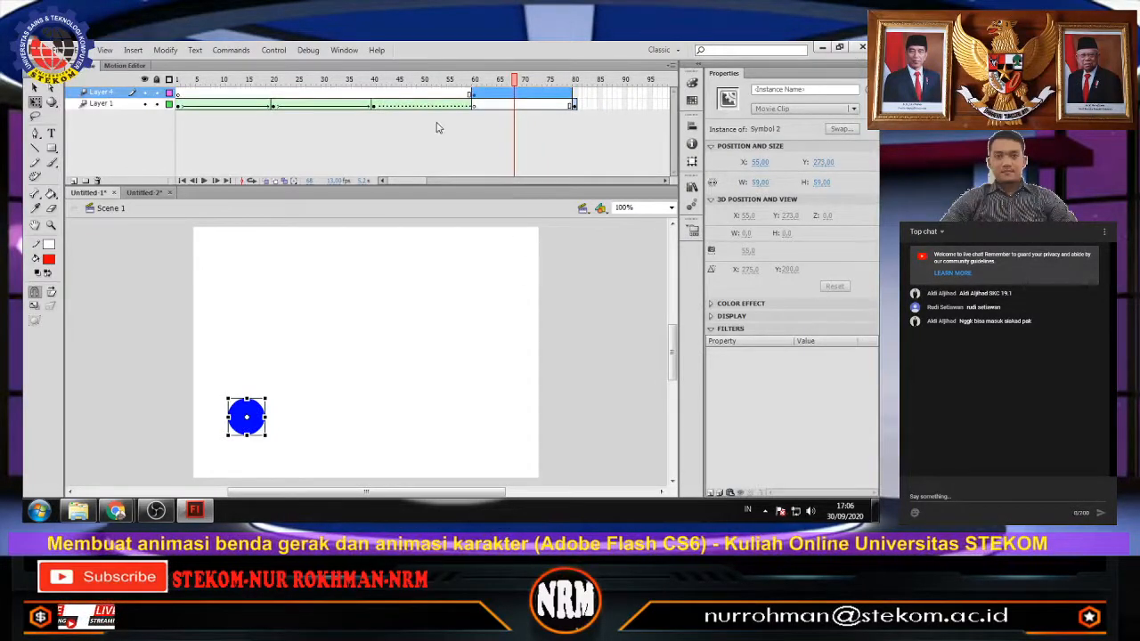
{"action": "key", "text": "ctrl+z"}
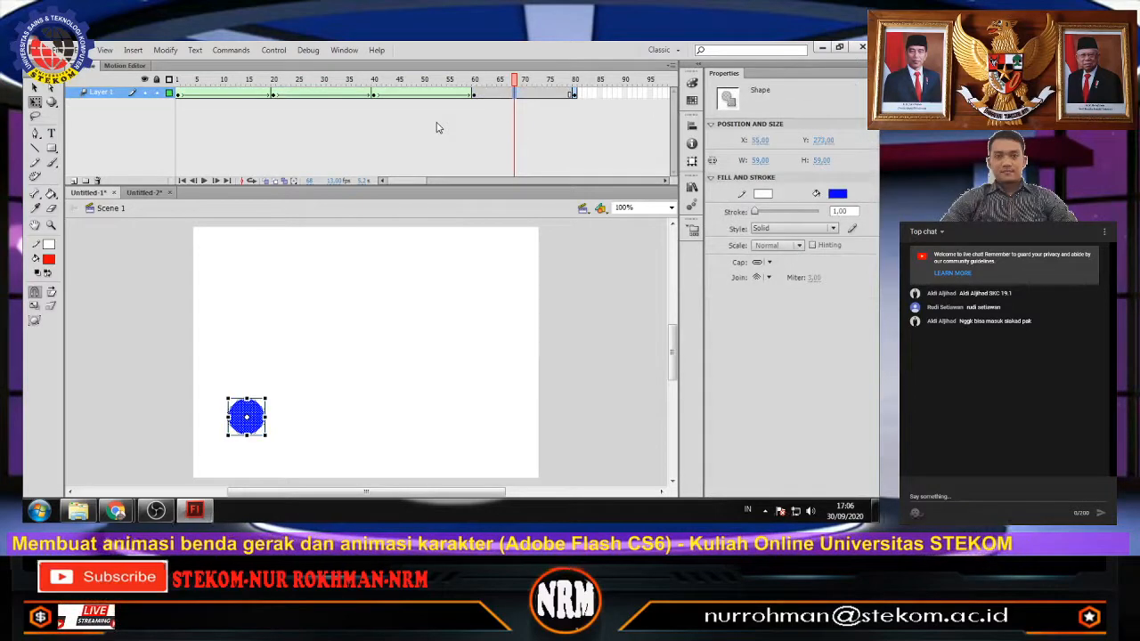
Create a shape tween between frames 60 and 80 on Layer 1, test the movie in Flash Professional, and close the preview.
{"action": "right_click", "coordinate": [545, 94]}
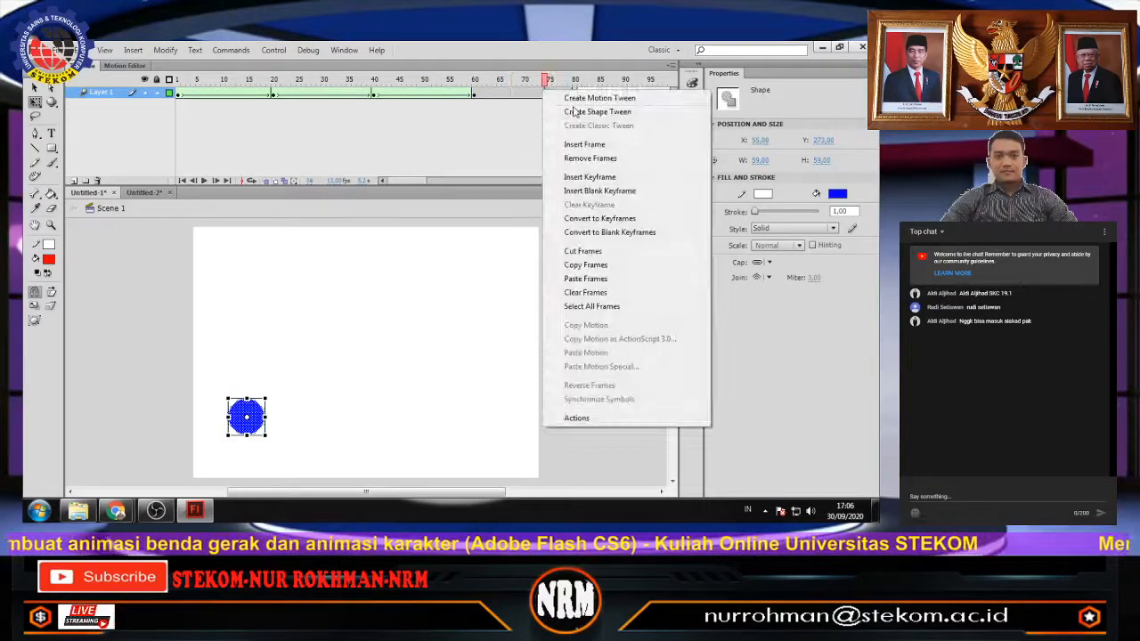
{"action": "left_click", "coordinate": [575, 112]}
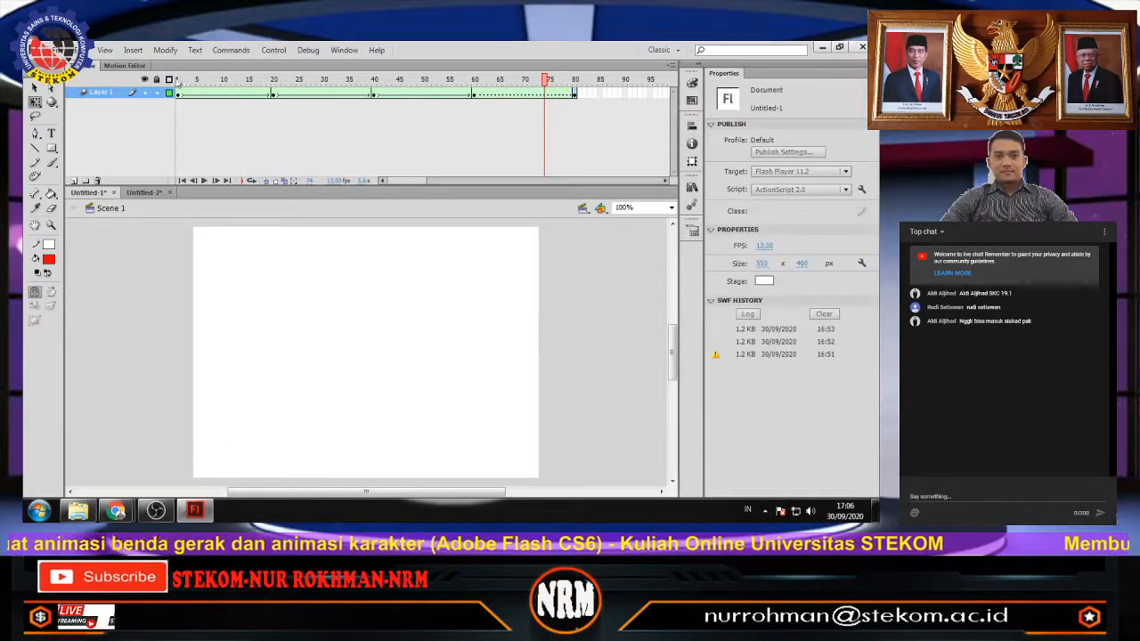
{"action": "left_click", "coordinate": [283, 51]}
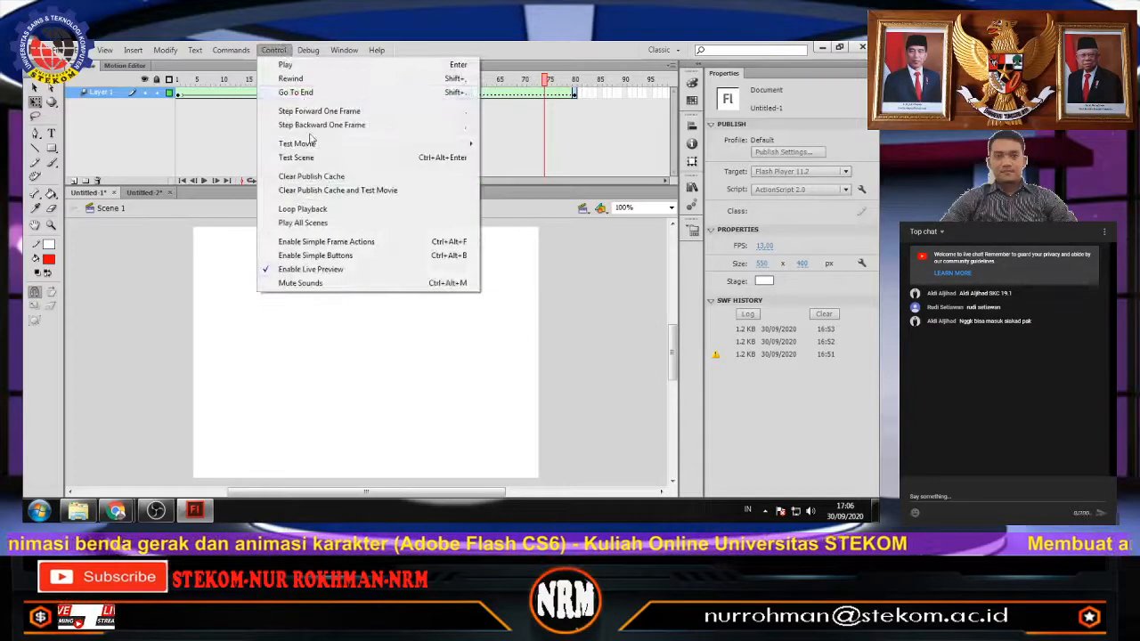
{"action": "mouse_move", "coordinate": [312, 143]}
{"action": "left_click", "coordinate": [518, 145]}
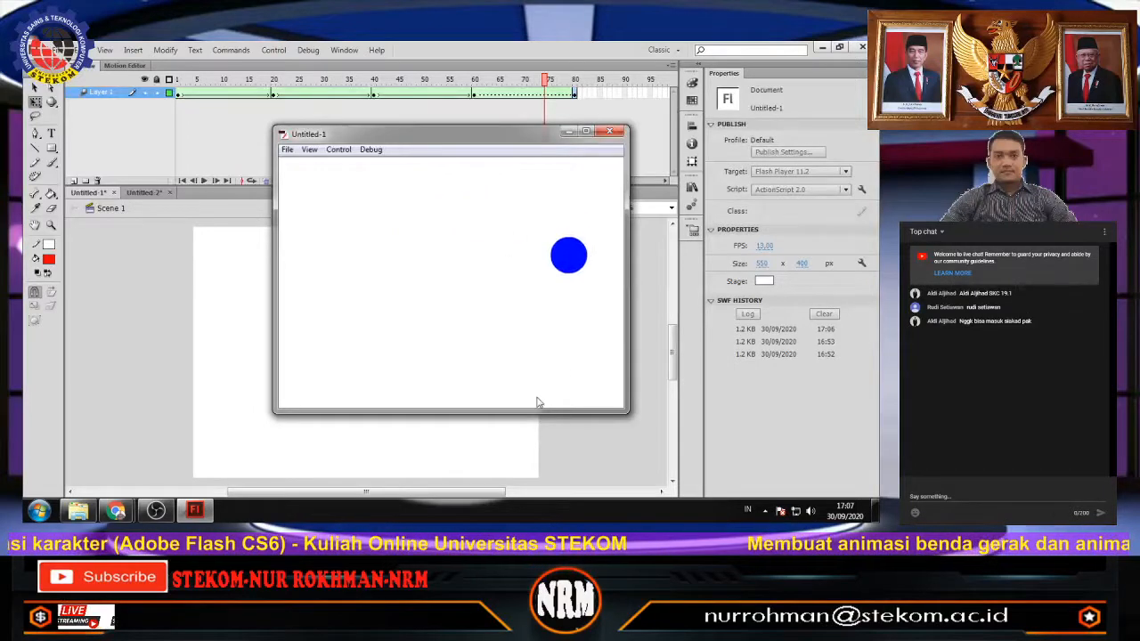
{"action": "left_click", "coordinate": [612, 134]}
Return to the Untitled-2 document and test the stick-figure movie in Flash Professional.
{"action": "left_click", "coordinate": [152, 192]}
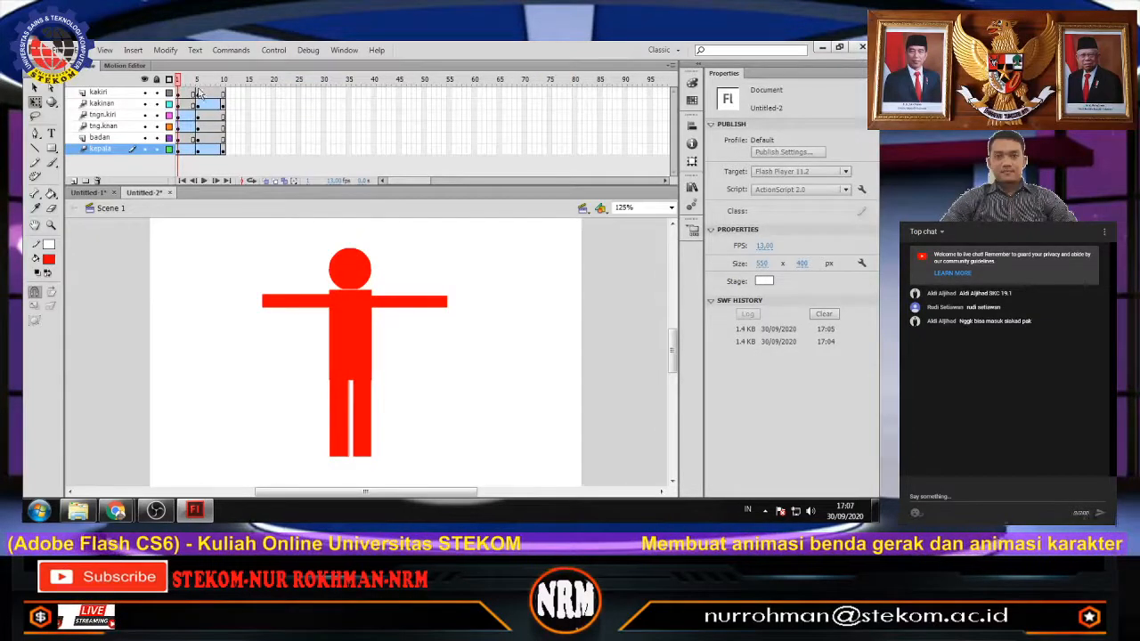
{"action": "left_click", "coordinate": [275, 51]}
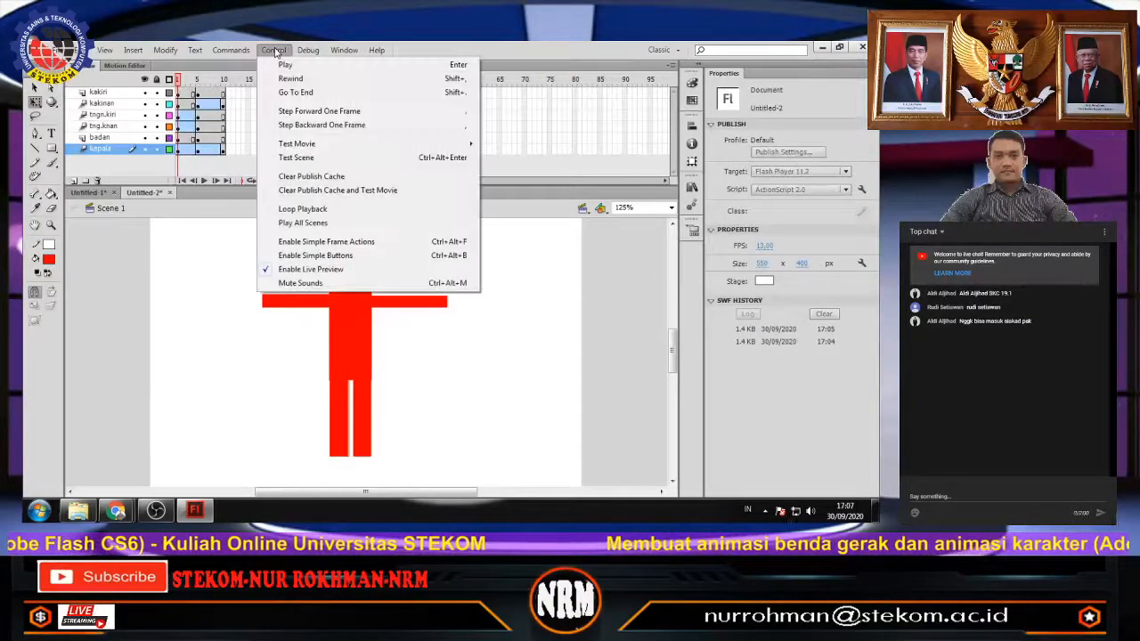
{"action": "mouse_move", "coordinate": [312, 148]}
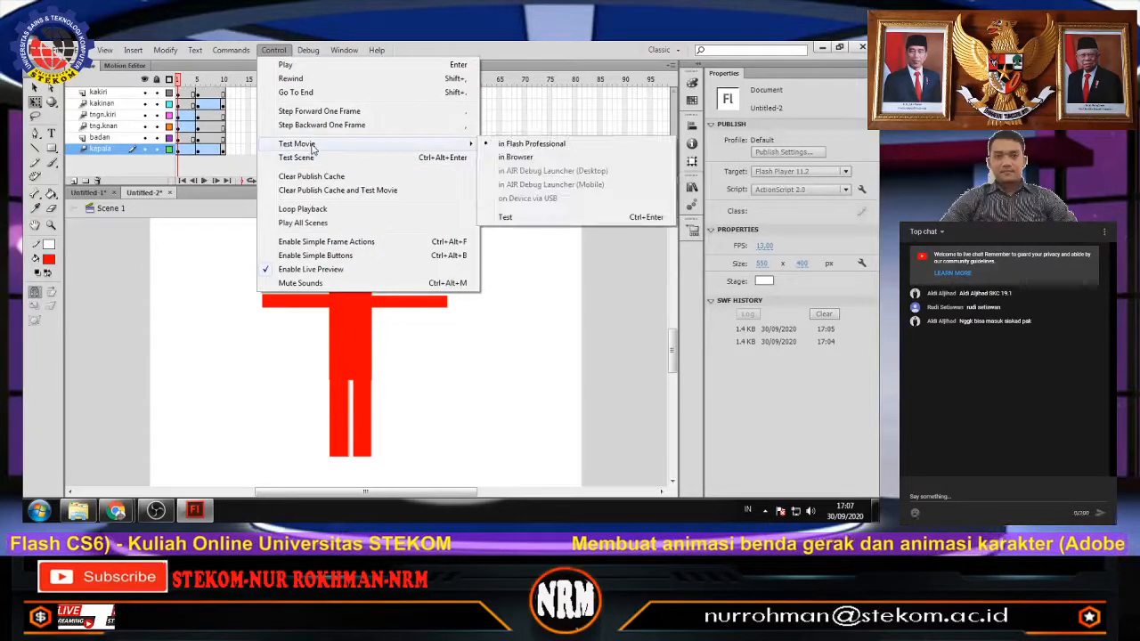
{"action": "left_click", "coordinate": [503, 145]}
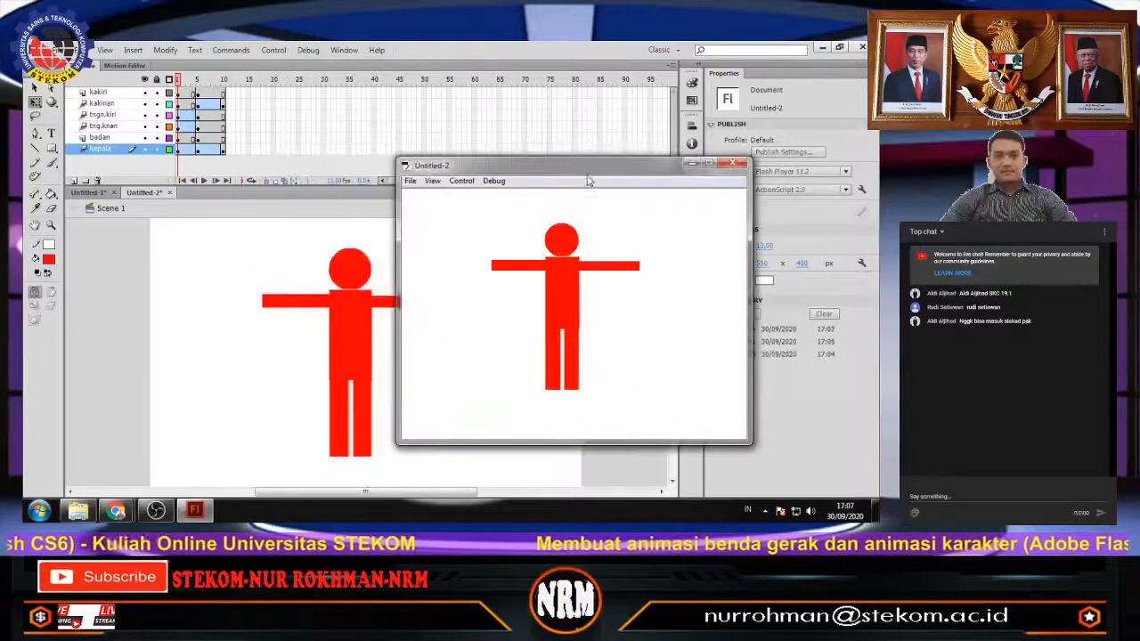